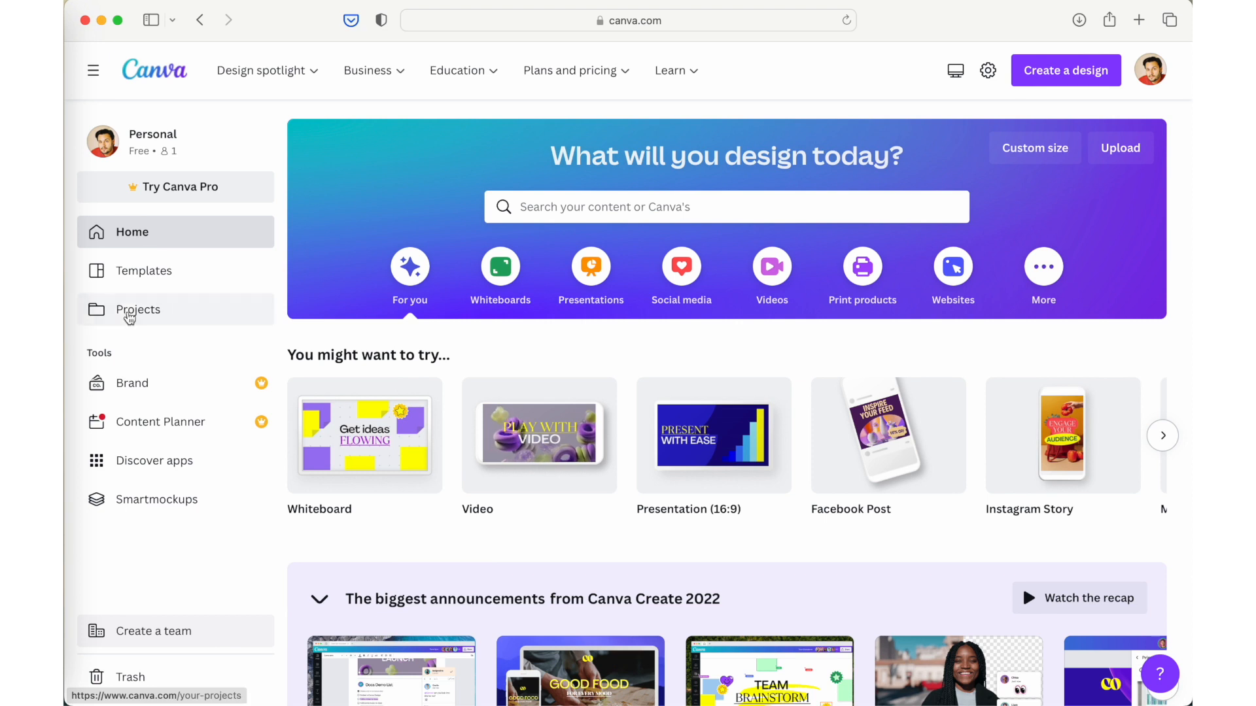
Open the Instagram Reel category within the social media templates
{"action": "left_click", "coordinate": [132, 276]}
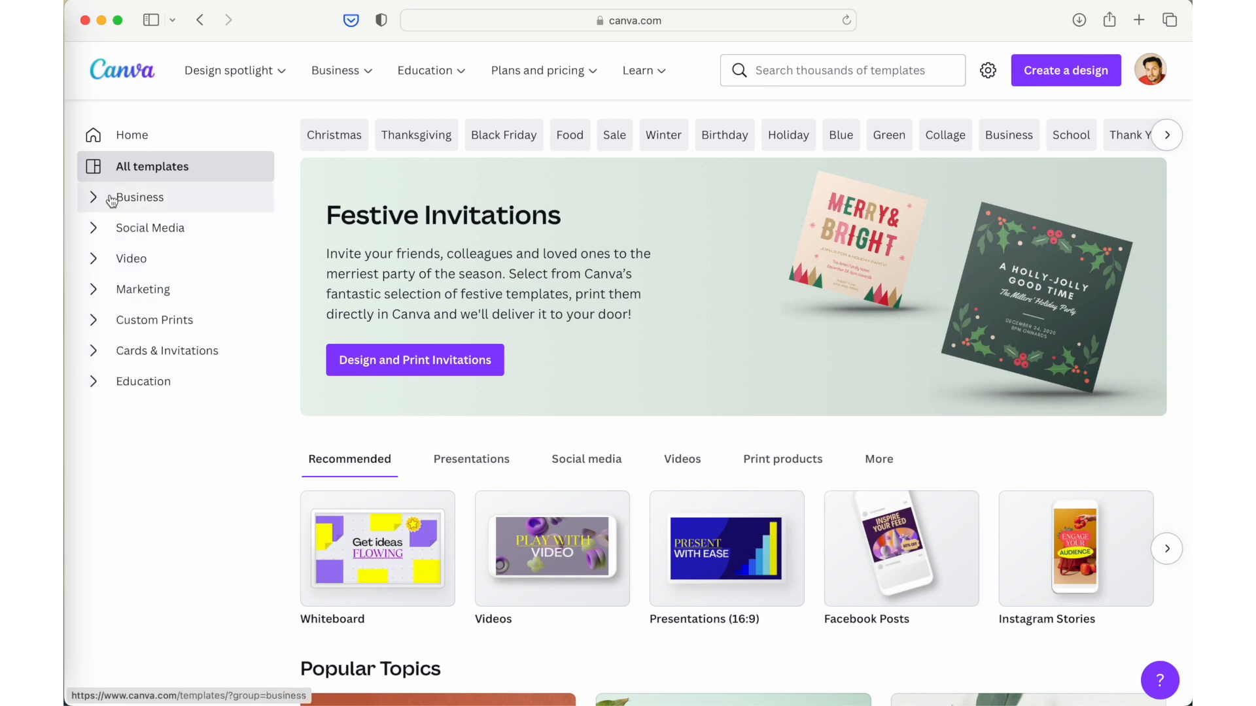
{"action": "left_click", "coordinate": [95, 233]}
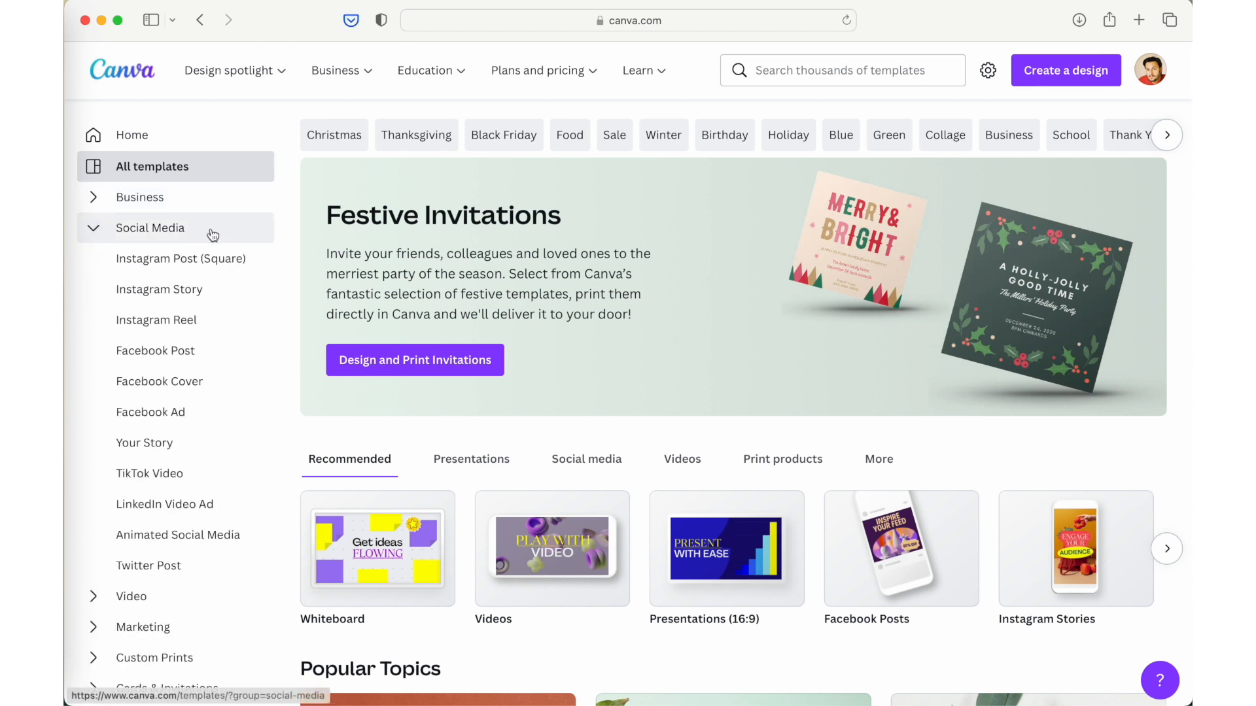
{"action": "left_click", "coordinate": [178, 323]}
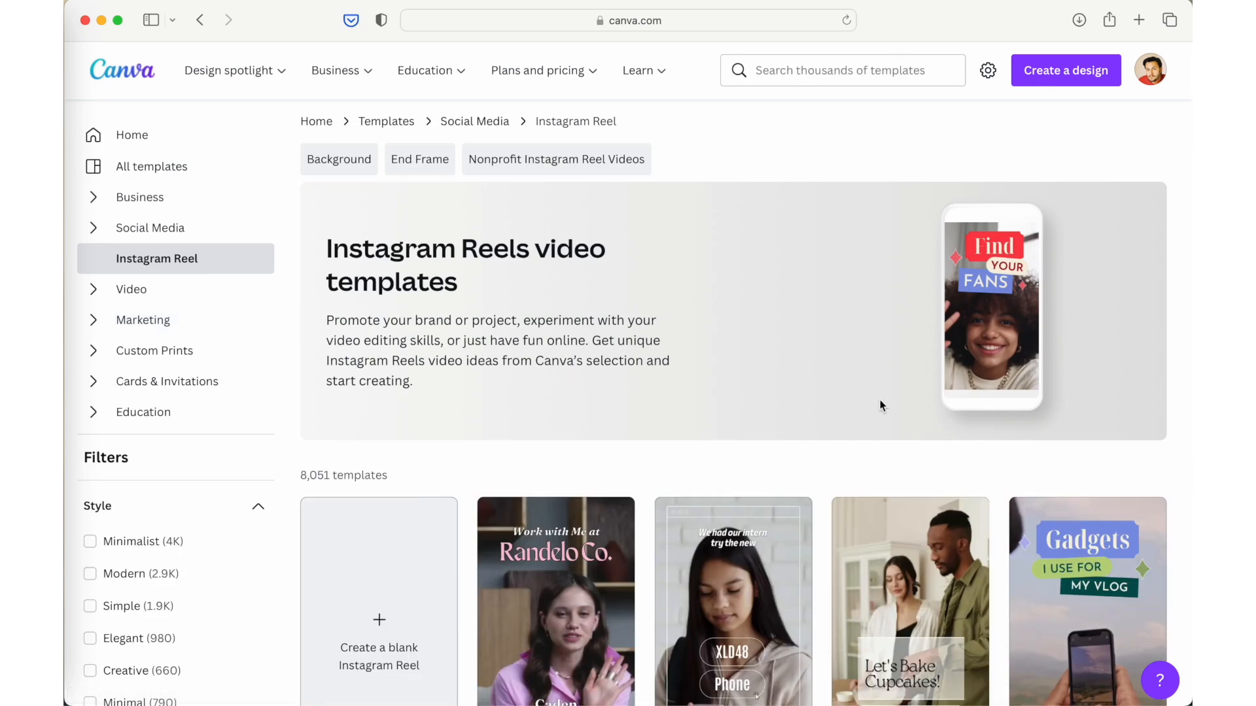
Browse the Instagram Reel templates for a travel-themed design
{"action": "scroll", "coordinate": [1072, 435], "scroll_direction": "down", "scroll_amount": 7}
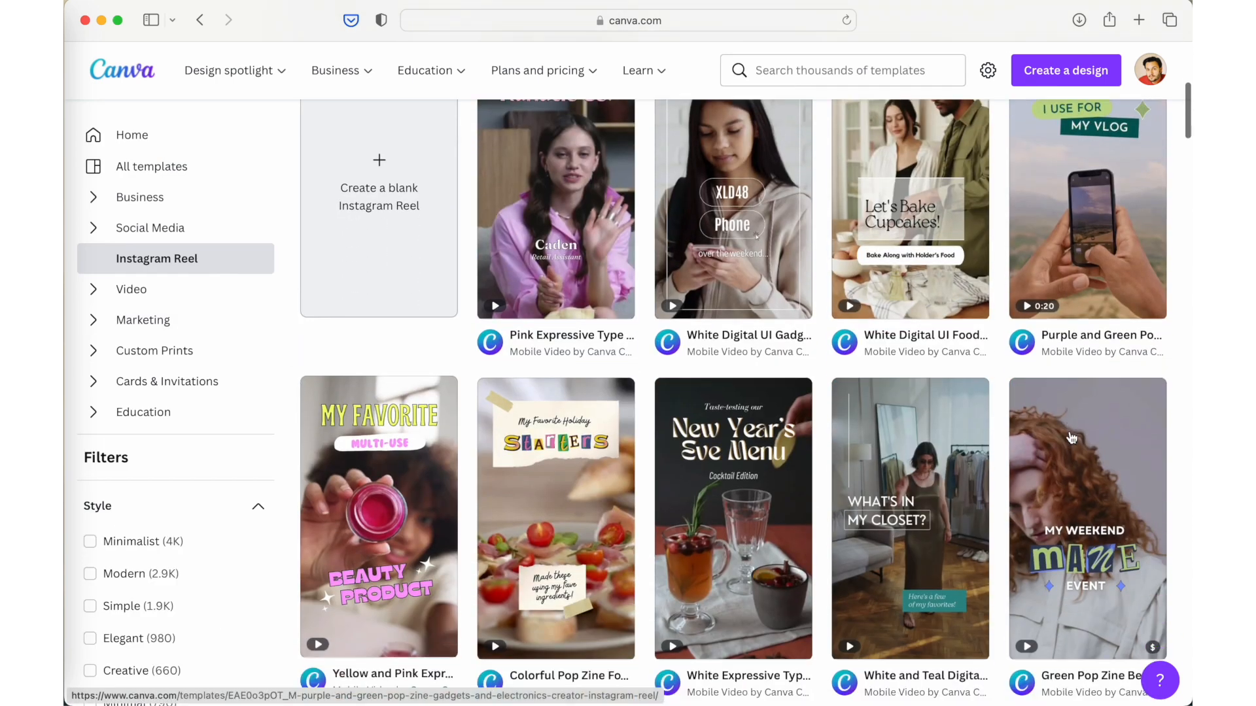
{"action": "scroll", "coordinate": [1071, 437], "scroll_direction": "down", "scroll_amount": 2}
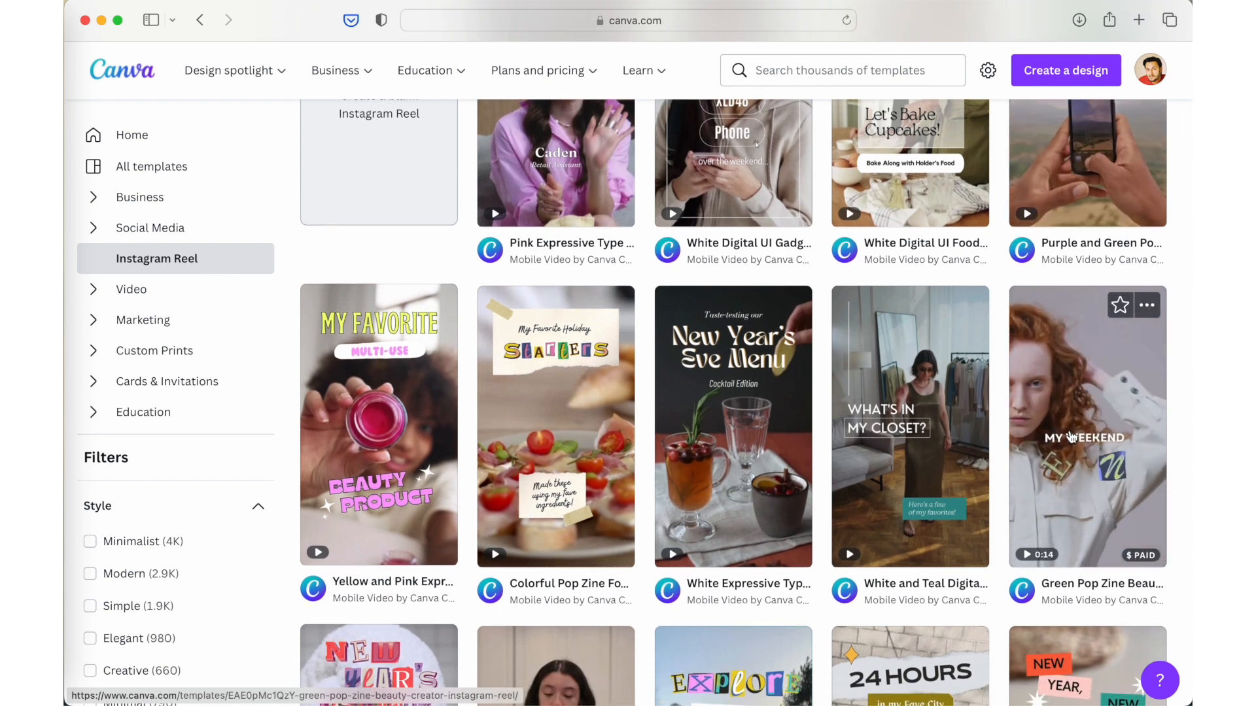
{"action": "scroll", "coordinate": [1071, 437], "scroll_direction": "down", "scroll_amount": 4}
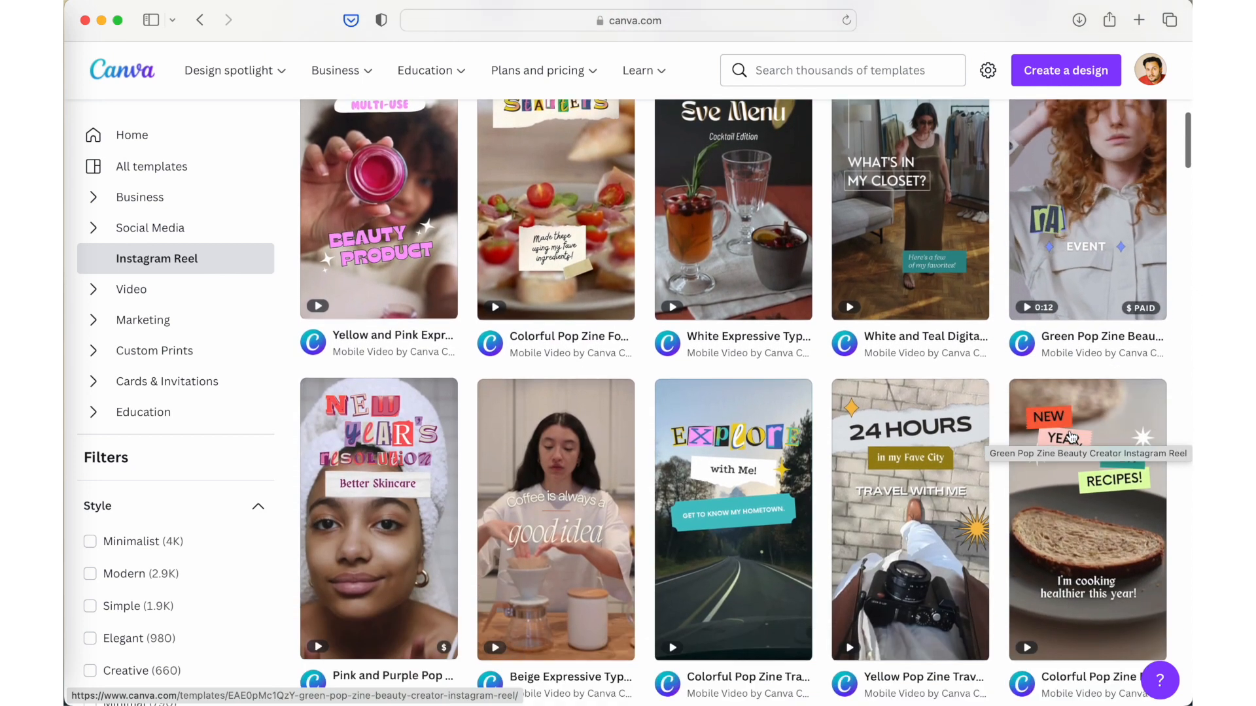
{"action": "scroll", "coordinate": [1071, 437], "scroll_direction": "down", "scroll_amount": 4}
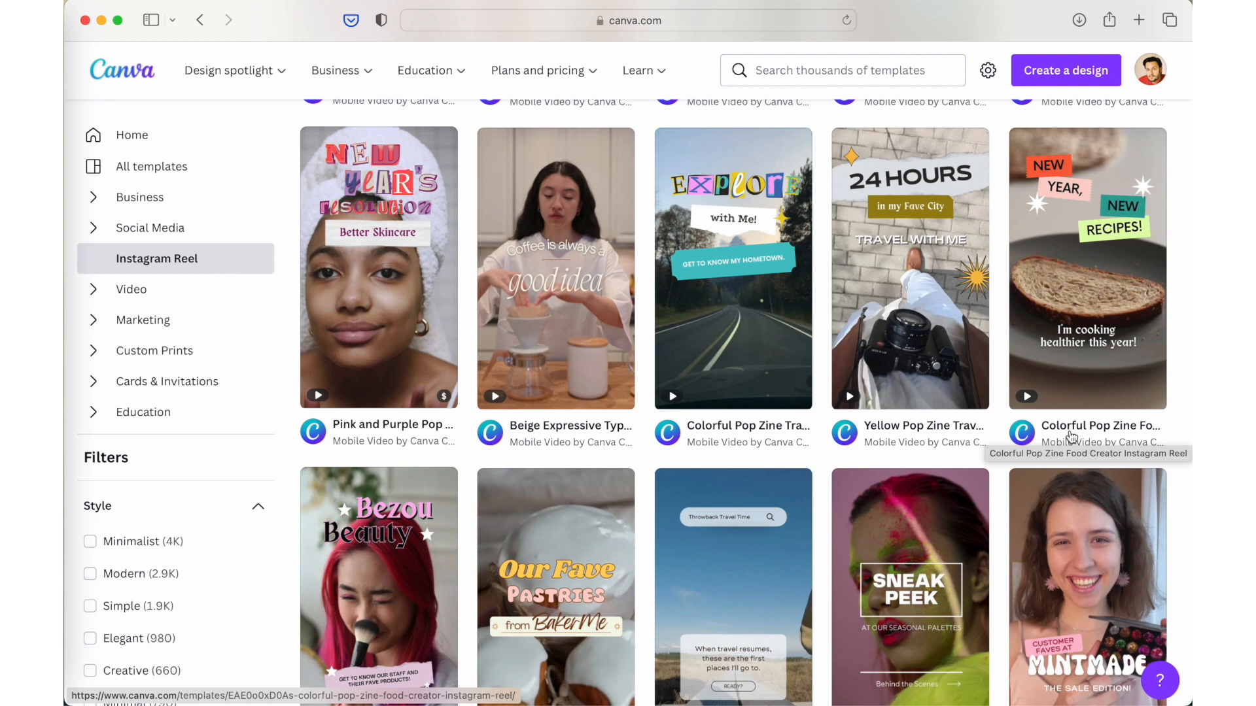
{"action": "scroll", "coordinate": [933, 464], "scroll_direction": "down", "scroll_amount": 8}
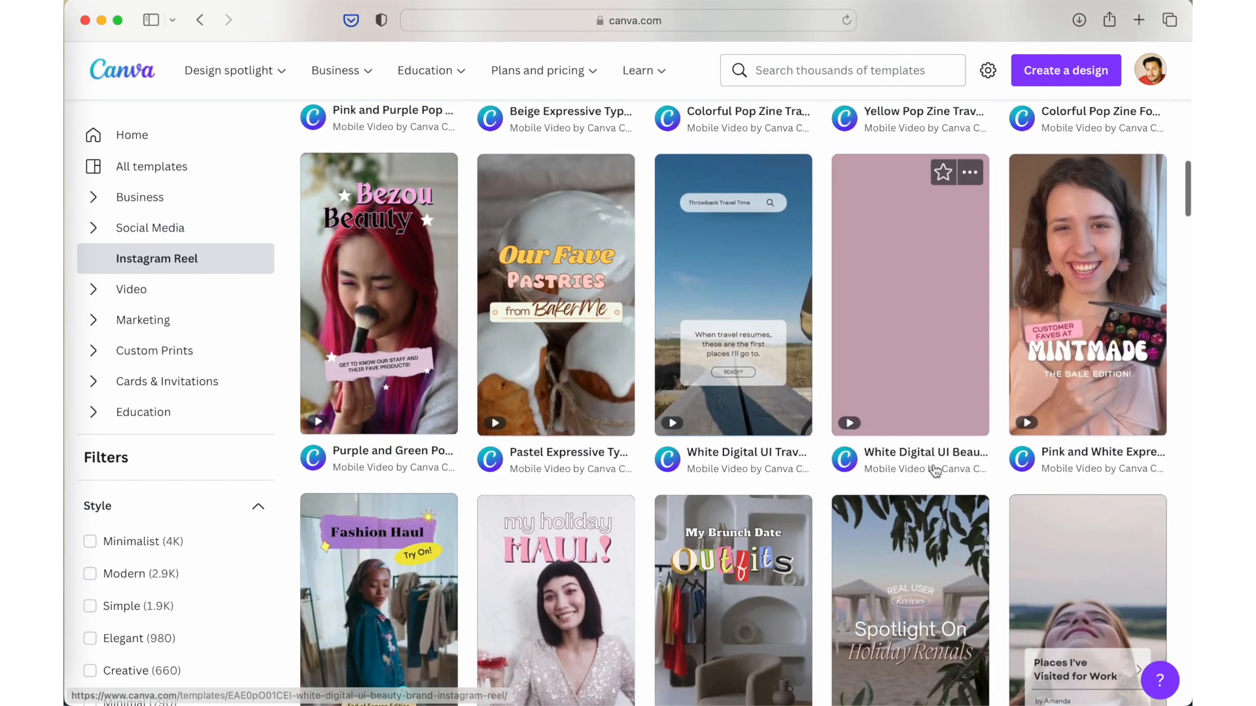
{"action": "scroll", "coordinate": [934, 470], "scroll_direction": "down", "scroll_amount": 4}
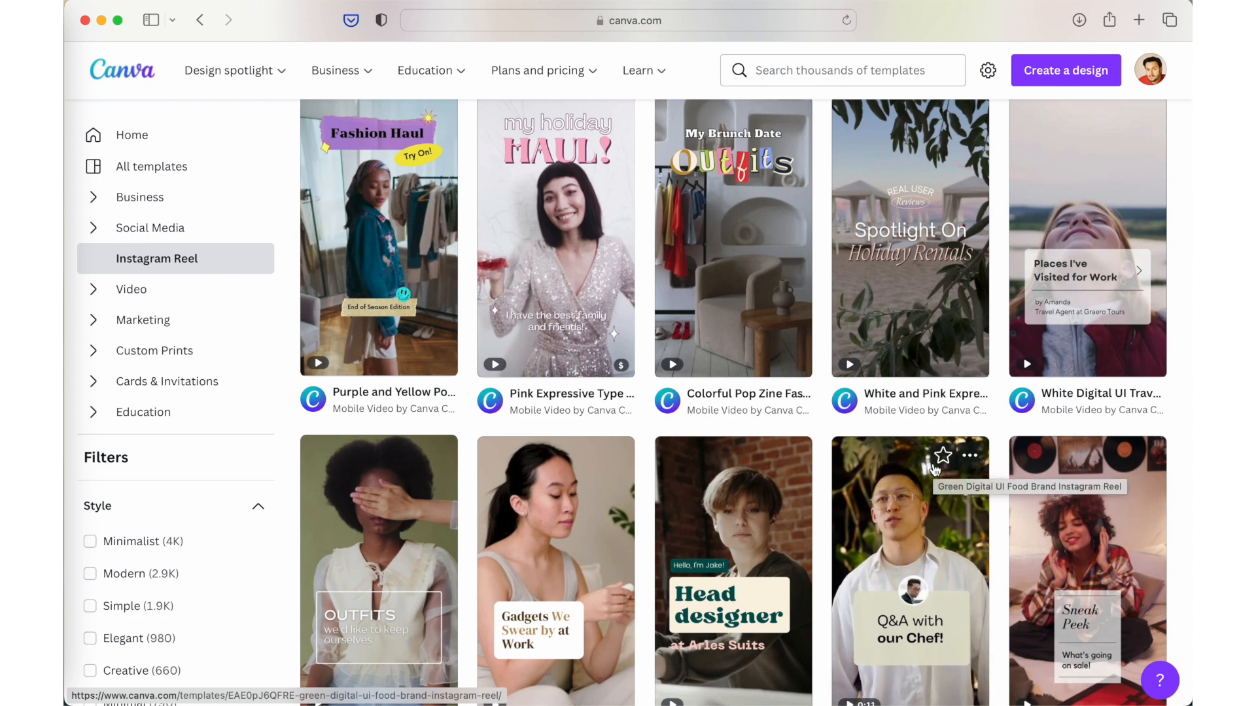
{"action": "scroll", "coordinate": [935, 469], "scroll_direction": "up", "scroll_amount": 10}
{"action": "scroll", "coordinate": [952, 465], "scroll_direction": "down", "scroll_amount": 2}
{"action": "scroll", "coordinate": [952, 464], "scroll_direction": "down", "scroll_amount": 20}
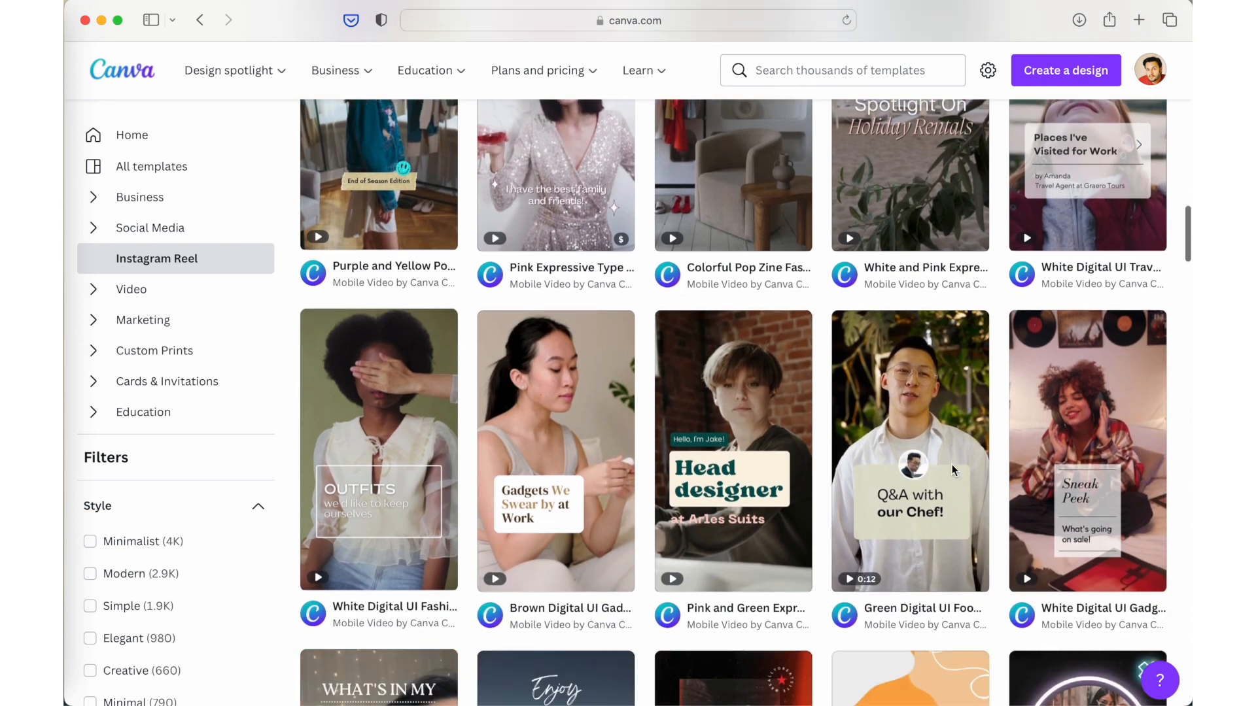
{"action": "scroll", "coordinate": [952, 465], "scroll_direction": "down", "scroll_amount": 5}
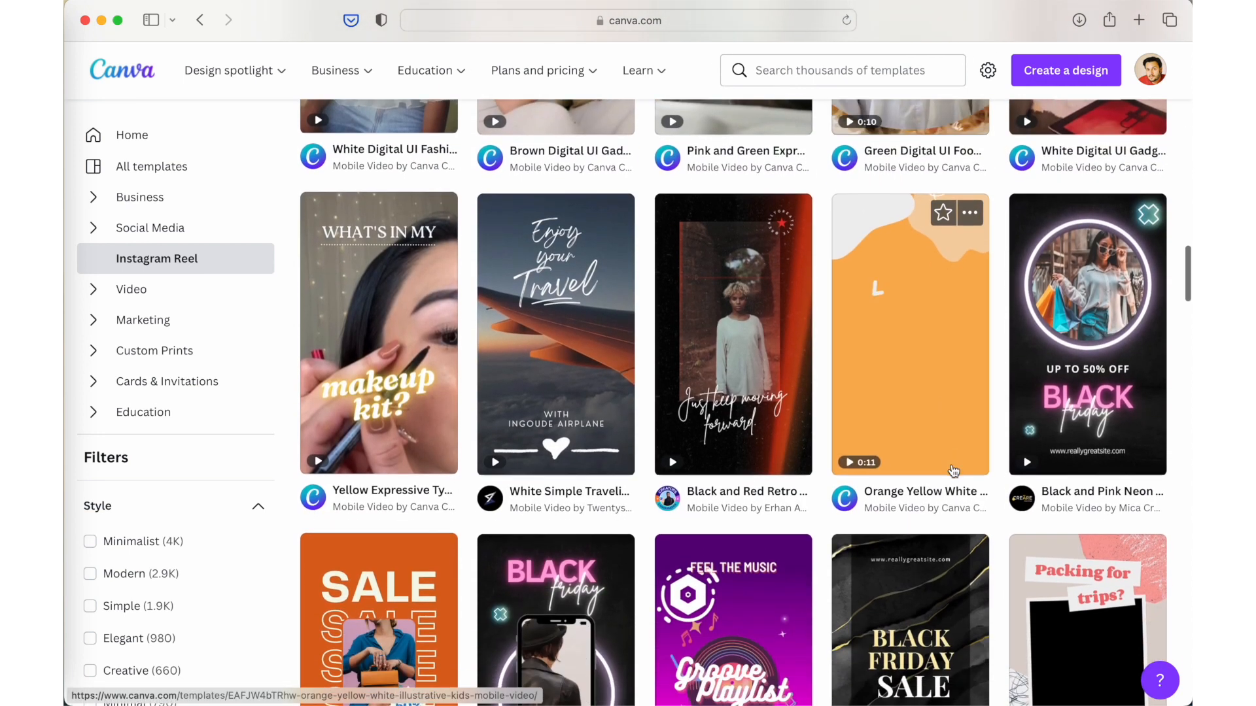
{"action": "scroll", "coordinate": [953, 471], "scroll_direction": "down", "scroll_amount": 3}
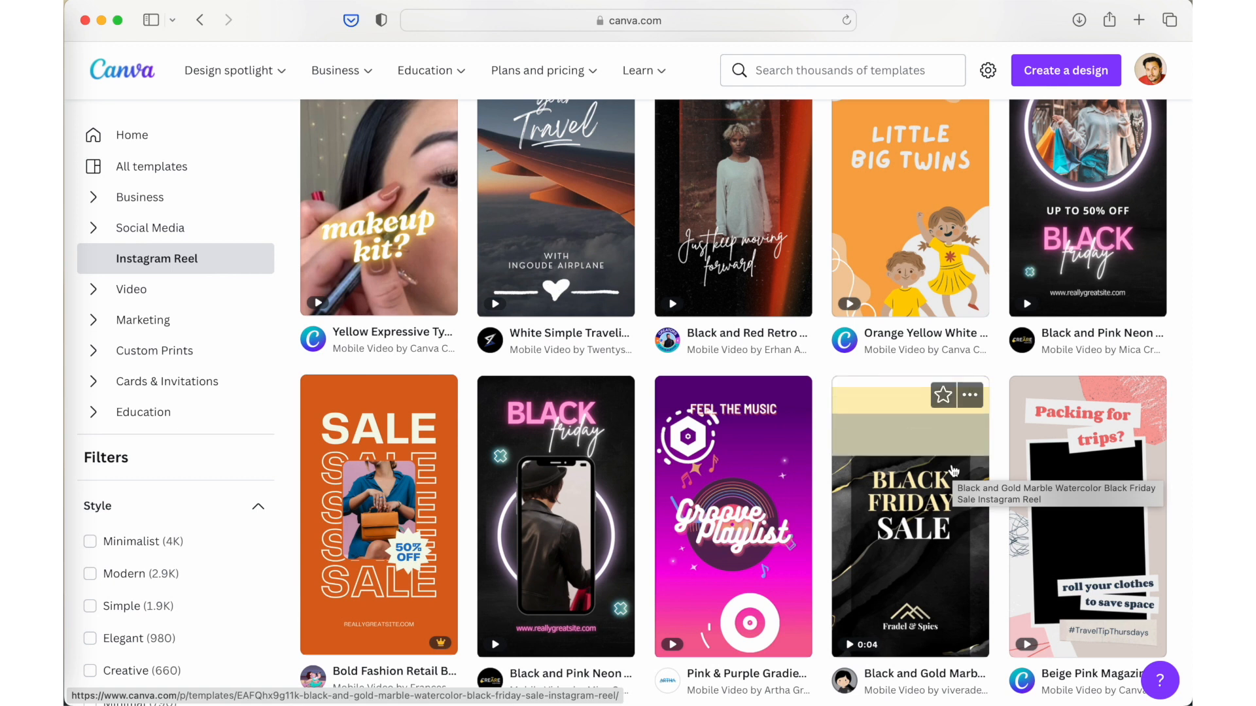
{"action": "scroll", "coordinate": [953, 471], "scroll_direction": "up", "scroll_amount": 3}
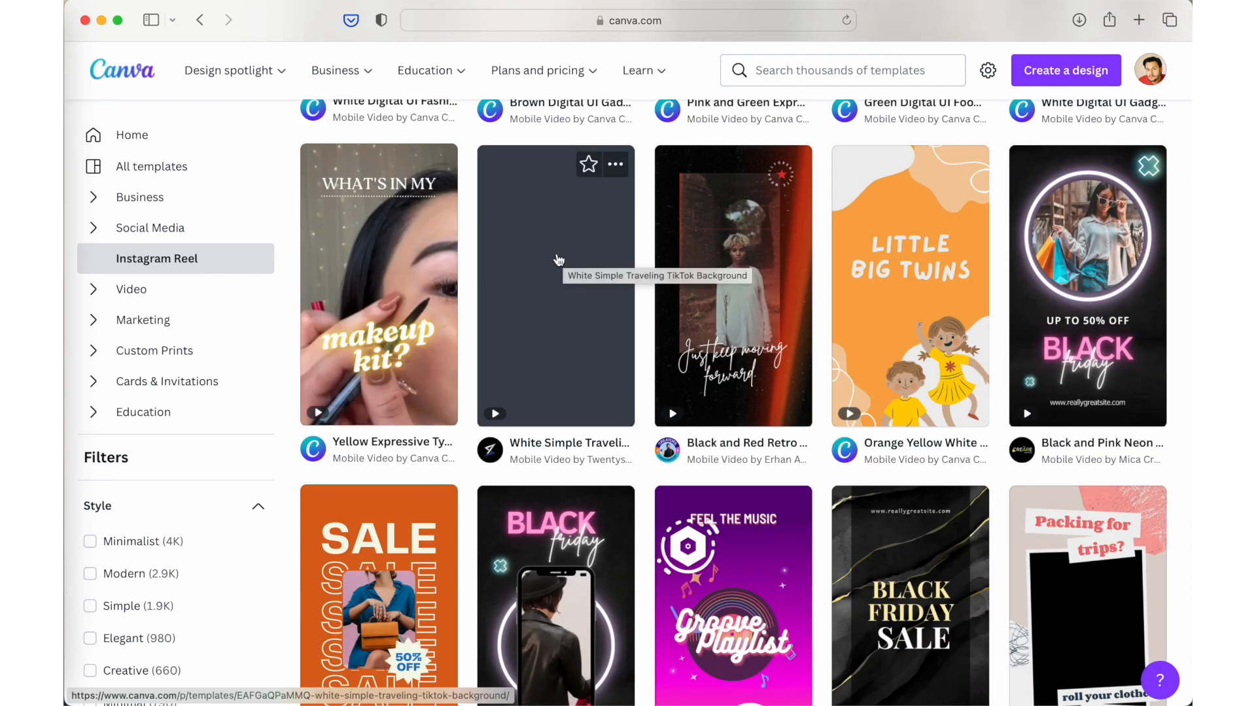
Open the White Simple Traveling TikTok Background template for customization
{"action": "left_click", "coordinate": [555, 261]}
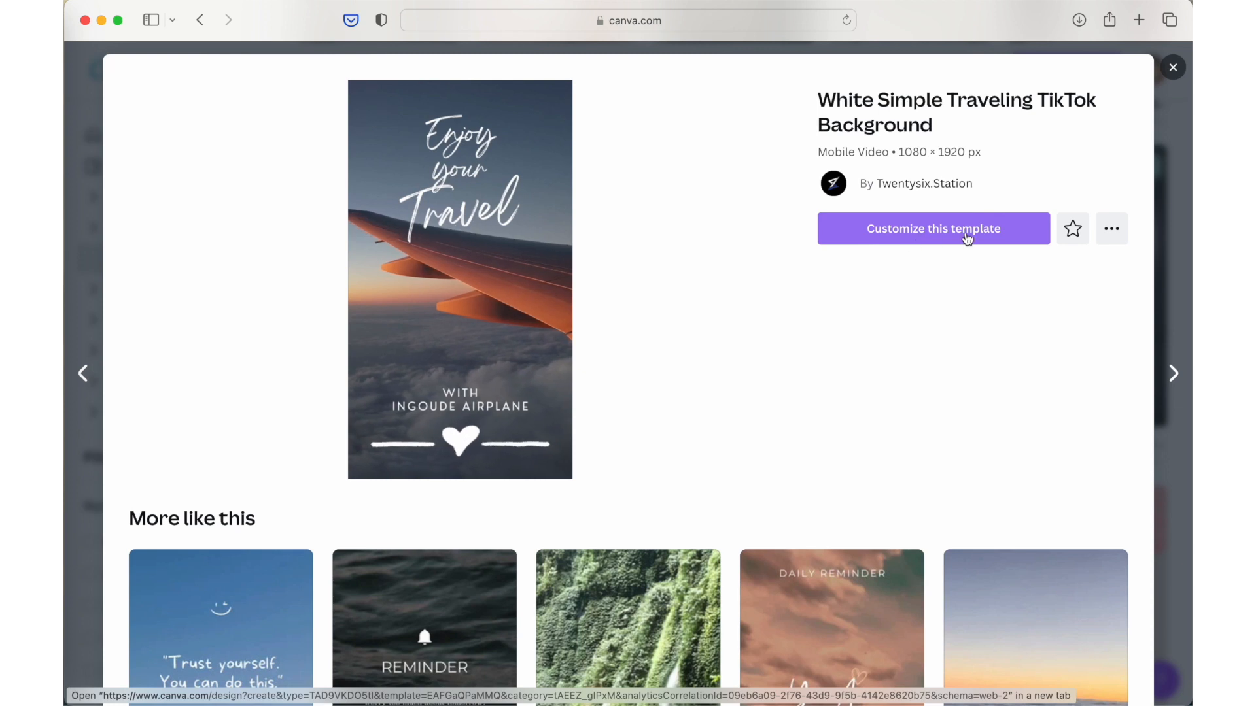
{"action": "left_click", "coordinate": [968, 238]}
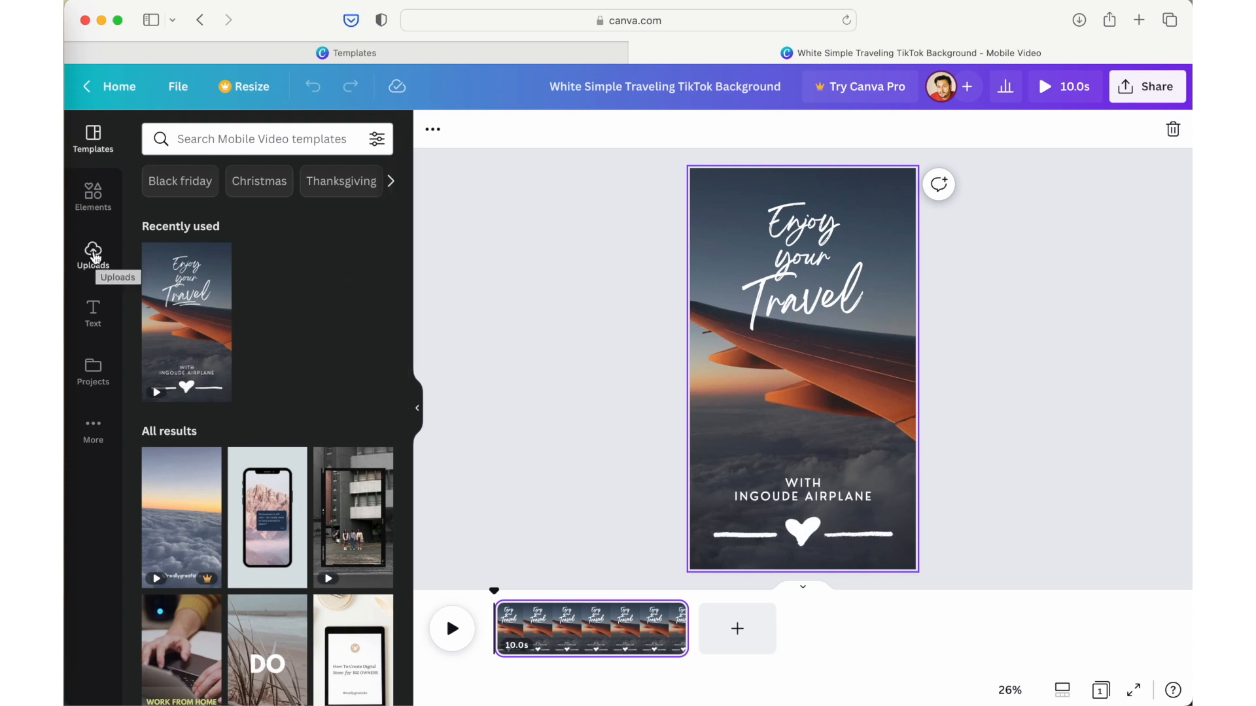
Review the uploaded images, videos and audio available for the reel
{"action": "left_click", "coordinate": [94, 256]}
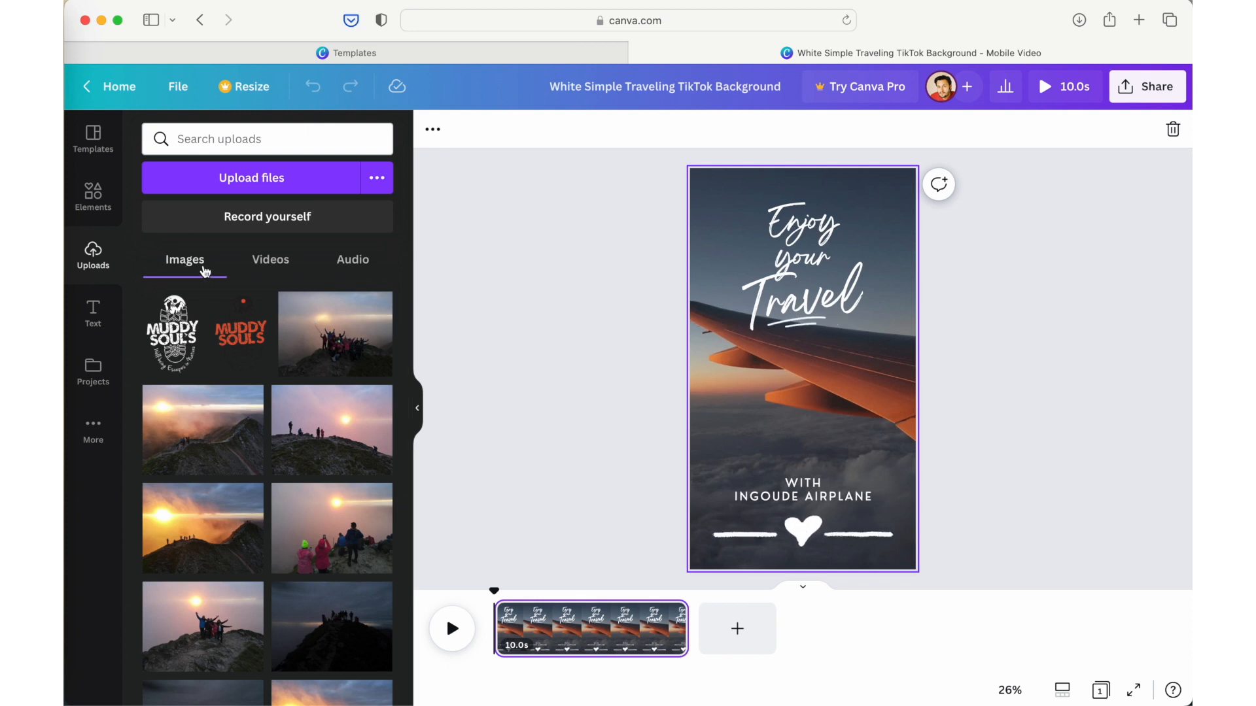
{"action": "left_click", "coordinate": [271, 271]}
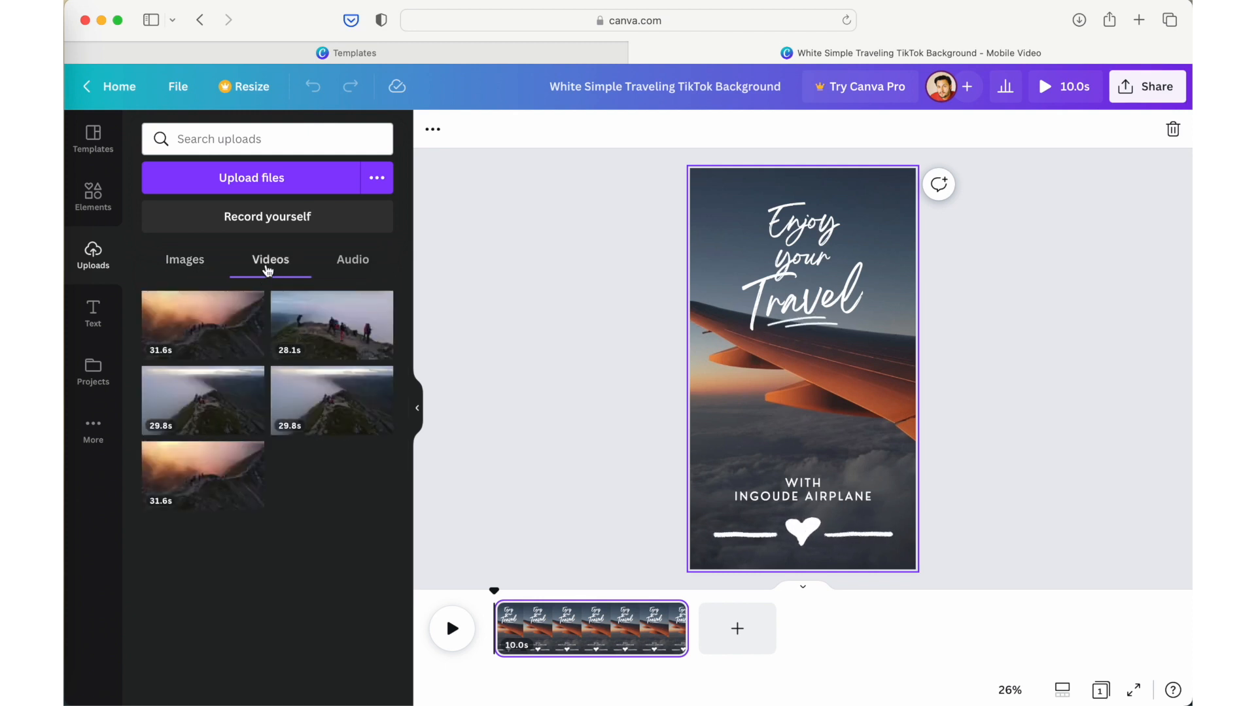
{"action": "left_click", "coordinate": [352, 260]}
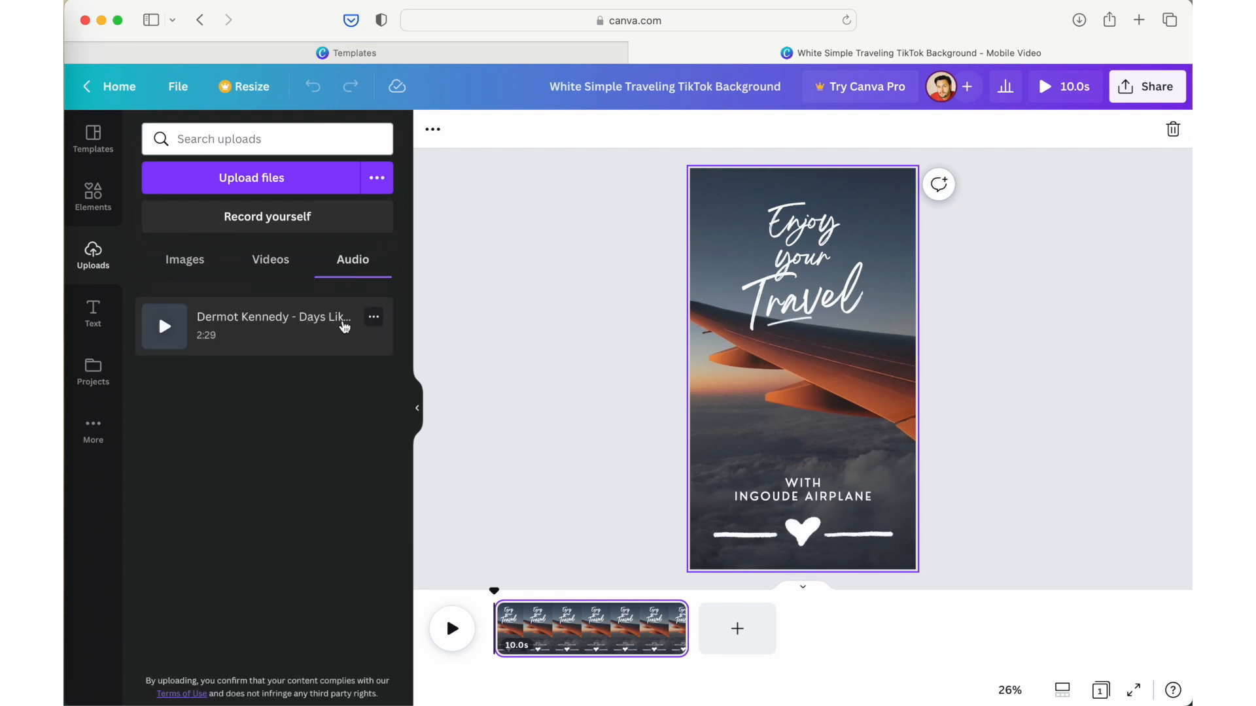
{"action": "left_click", "coordinate": [189, 265]}
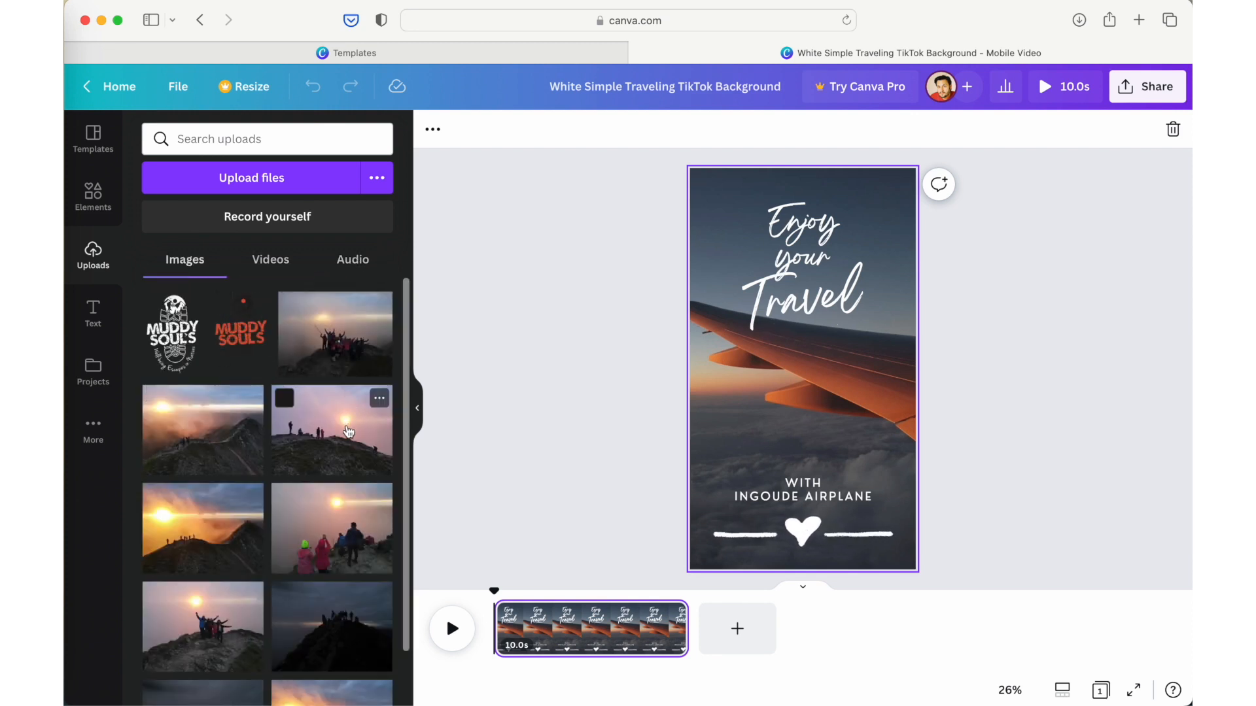
{"action": "scroll", "coordinate": [350, 431], "scroll_direction": "down", "scroll_amount": 2}
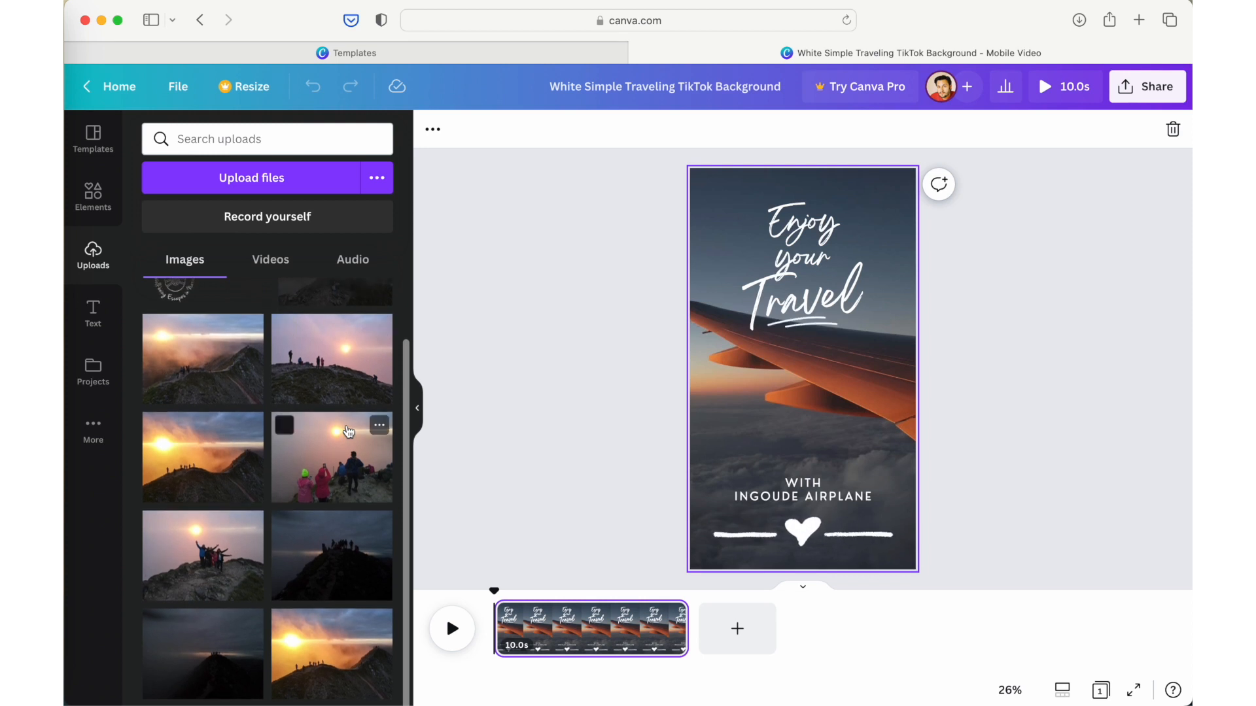
{"action": "scroll", "coordinate": [349, 430], "scroll_direction": "up", "scroll_amount": 2}
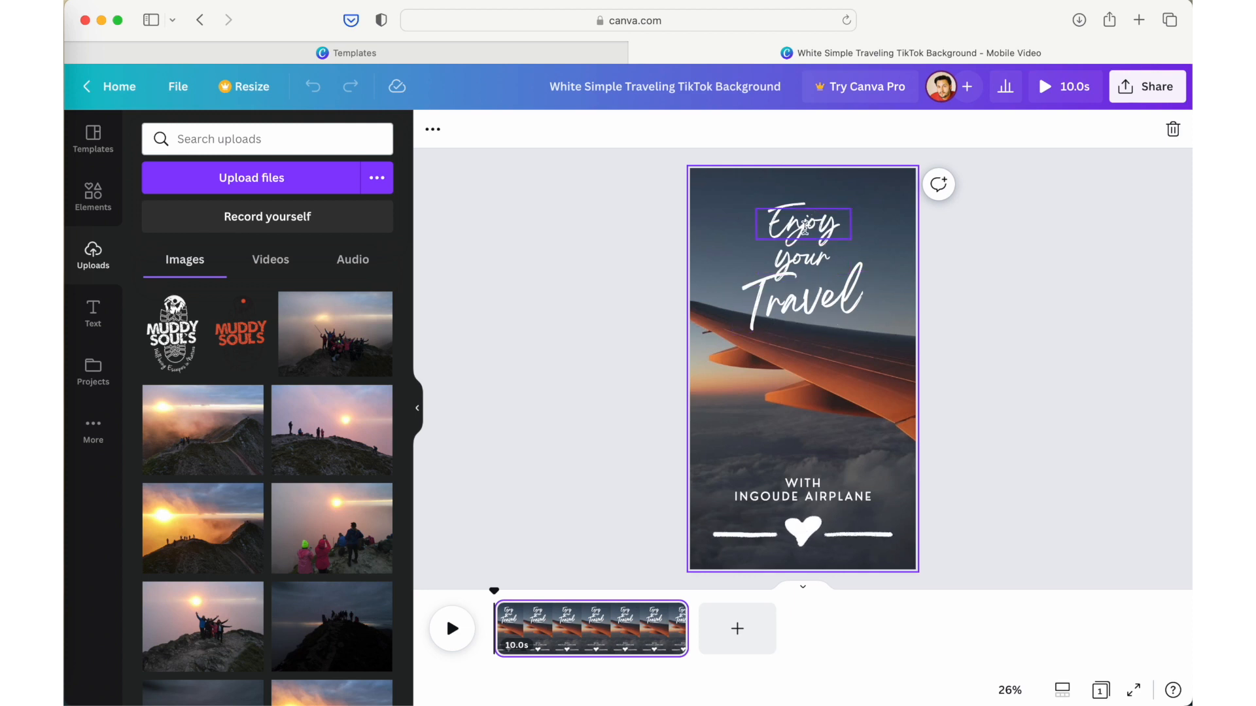
Replace the "Enjoy" text with "Muddy Soul's" on two lines and move it higher on the page
{"action": "double_click", "coordinate": [805, 227]}
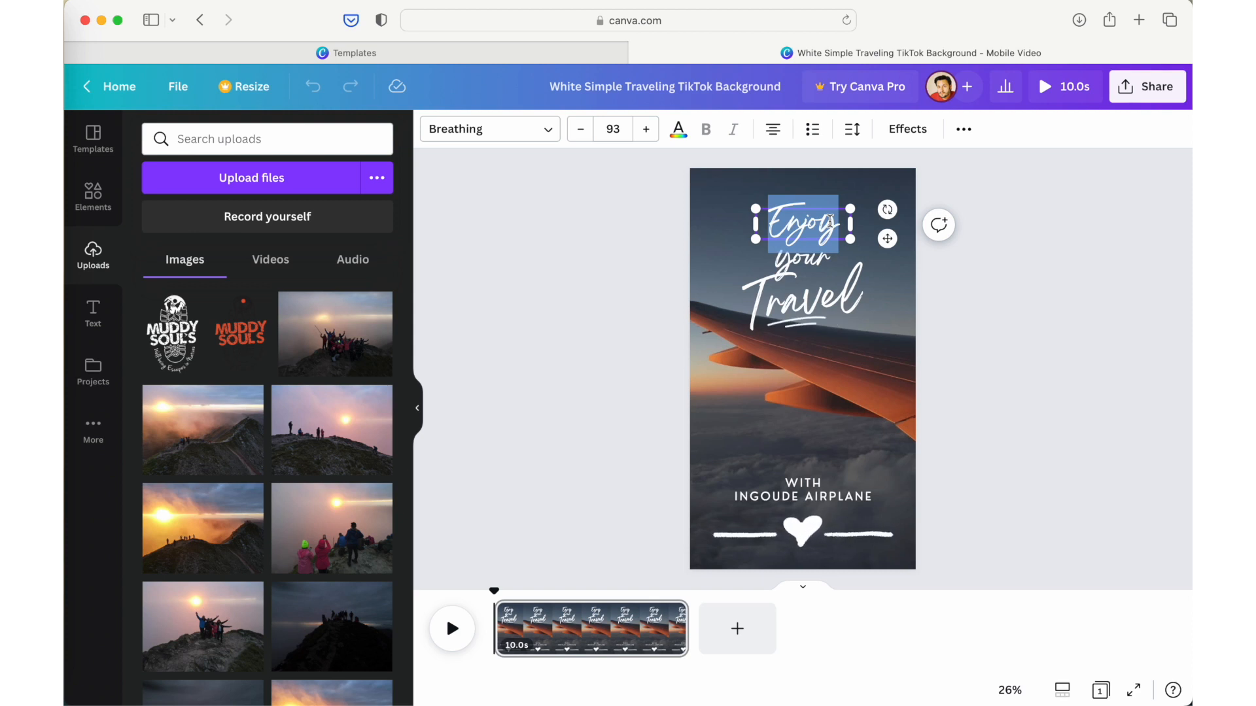
{"action": "type", "text": "My"}
{"action": "type", "text": "ddy"}
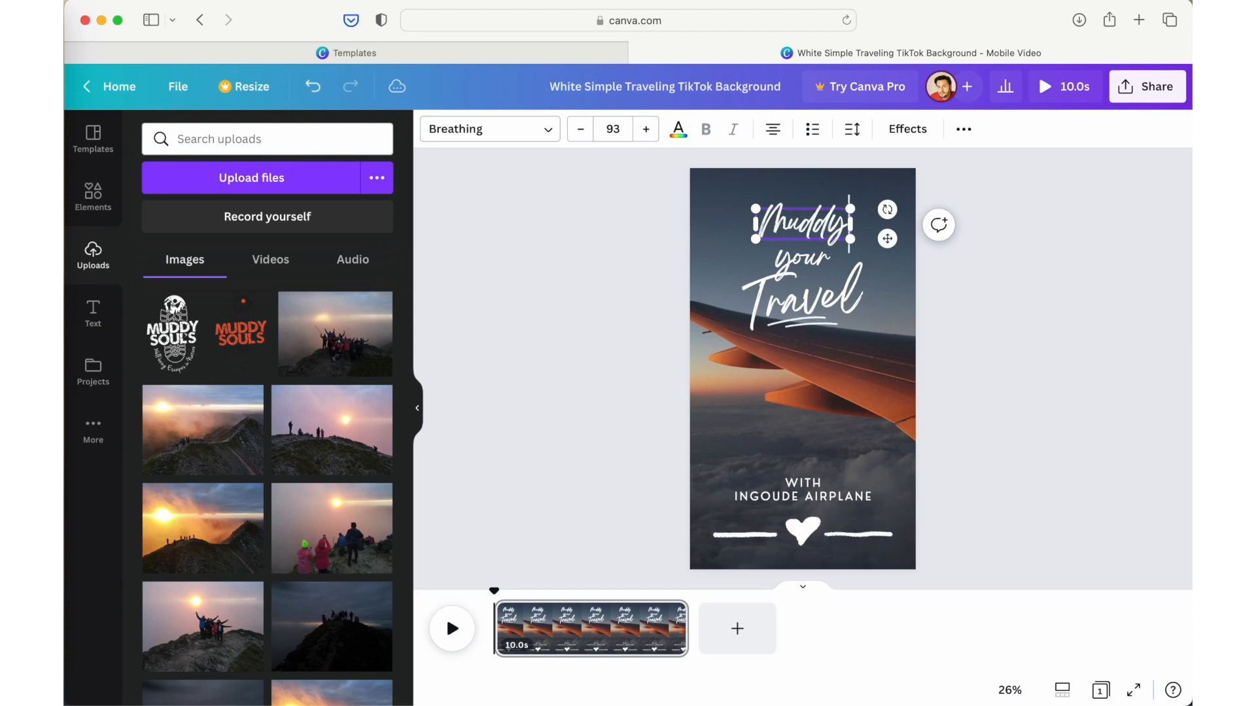
{"action": "key", "text": "Return"}
{"action": "type", "text": "Souls"}
{"action": "key", "text": "BackSpace"}
{"action": "key", "text": "BackSpace"}
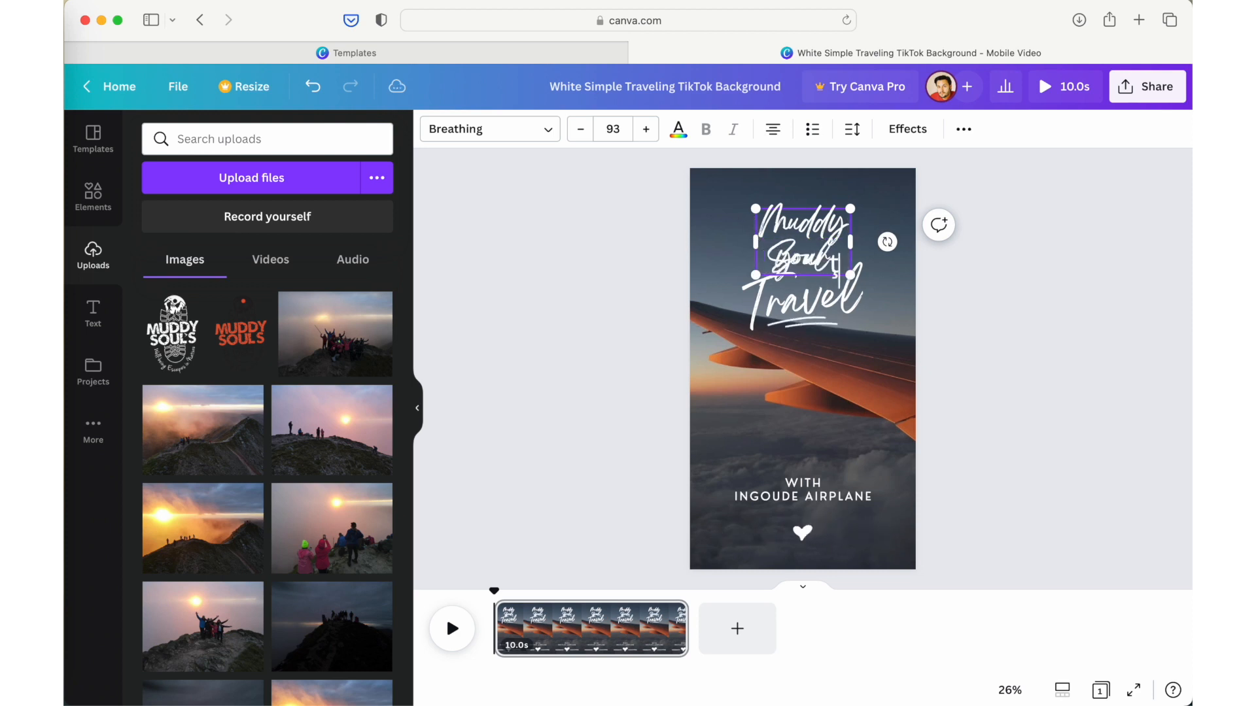
{"action": "type", "text": "ls"}
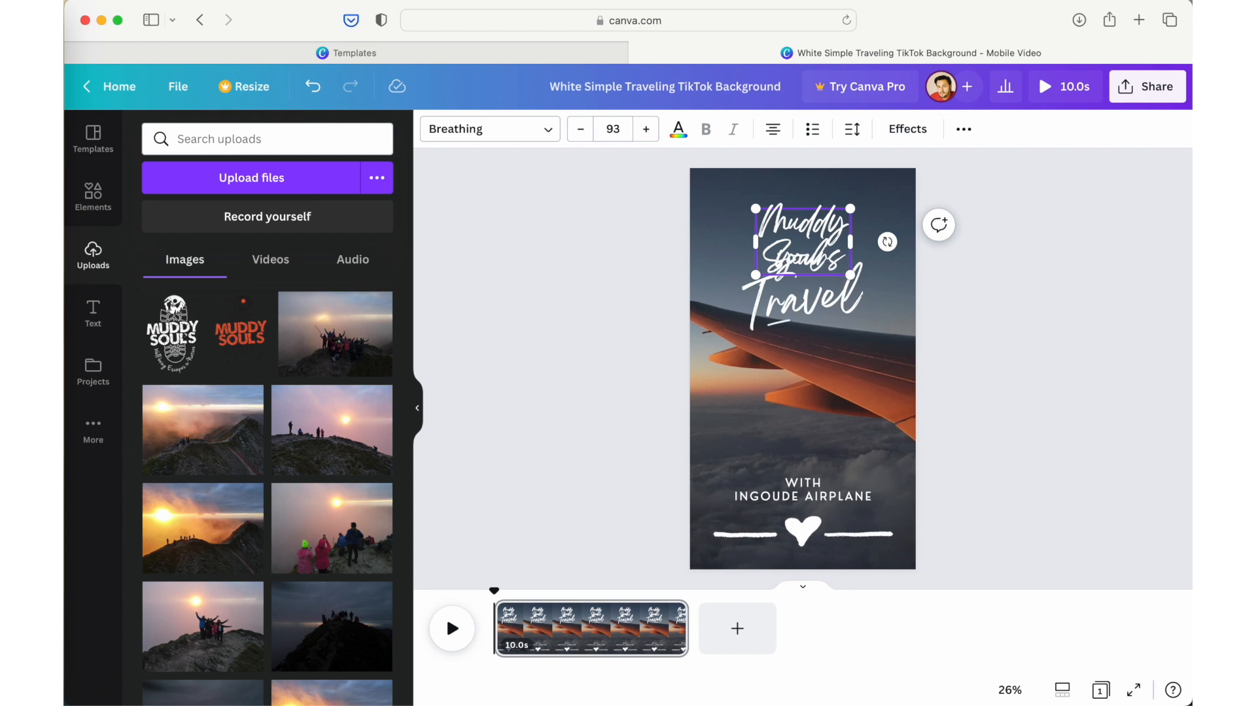
{"action": "mouse_move", "coordinate": [850, 257]}
{"action": "left_mouse_down"}
{"action": "mouse_move", "coordinate": [916, 238]}
{"action": "mouse_move", "coordinate": [835, 241]}
{"action": "left_mouse_up"}
Replace the "your" text with "Mount Errigal"
{"action": "double_click", "coordinate": [797, 261]}
{"action": "left_click", "coordinate": [795, 258]}
{"action": "left_click", "coordinate": [791, 256]}
{"action": "double_click", "coordinate": [791, 259]}
{"action": "type", "text": "Mount Errigal S"}
{"action": "key", "text": "BackSpace"}
Separate the "Travel" text from the lines above it and delete it from the page
{"action": "left_click_drag", "start_coordinate": [755, 295], "coordinate": [803, 360]}
{"action": "left_click", "coordinate": [803, 300]}
{"action": "left_click", "coordinate": [880, 330]}
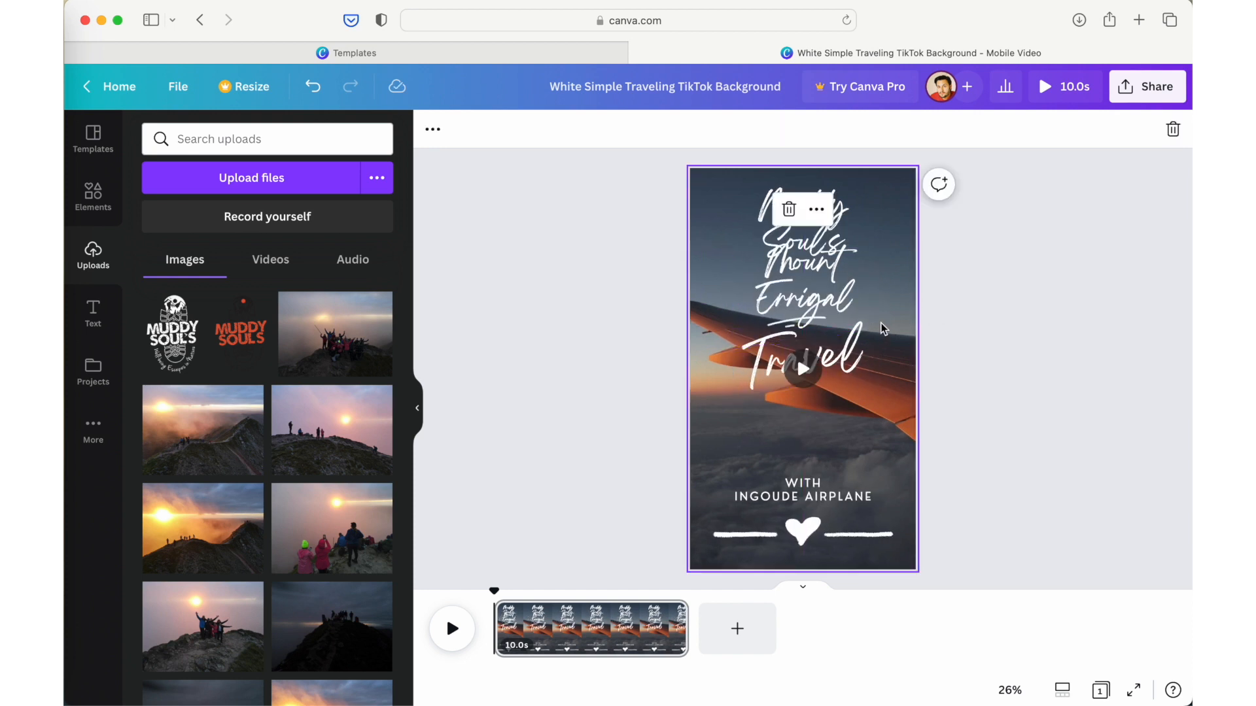
{"action": "double_click", "coordinate": [803, 360]}
{"action": "type", "text": "Hike"}
{"action": "key", "text": "Delete"}
Add "Hike" as a new line under "Mount Errigal" and widen the text box so "Mount Errigal" fits on one line
{"action": "double_click", "coordinate": [870, 303]}
{"action": "key", "text": "Return"}
{"action": "type", "text": "Hike"}
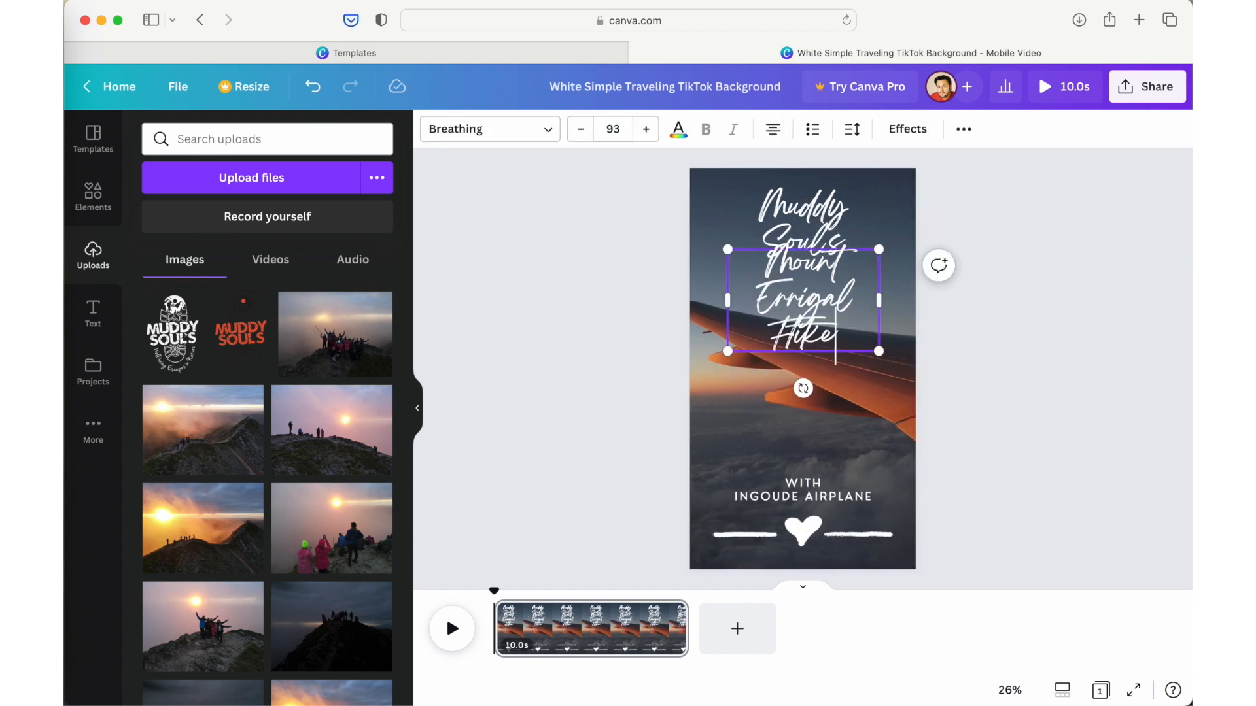
{"action": "left_click_drag", "start_coordinate": [728, 300], "coordinate": [690, 283]}
{"action": "left_click_drag", "start_coordinate": [803, 284], "coordinate": [835, 293]}
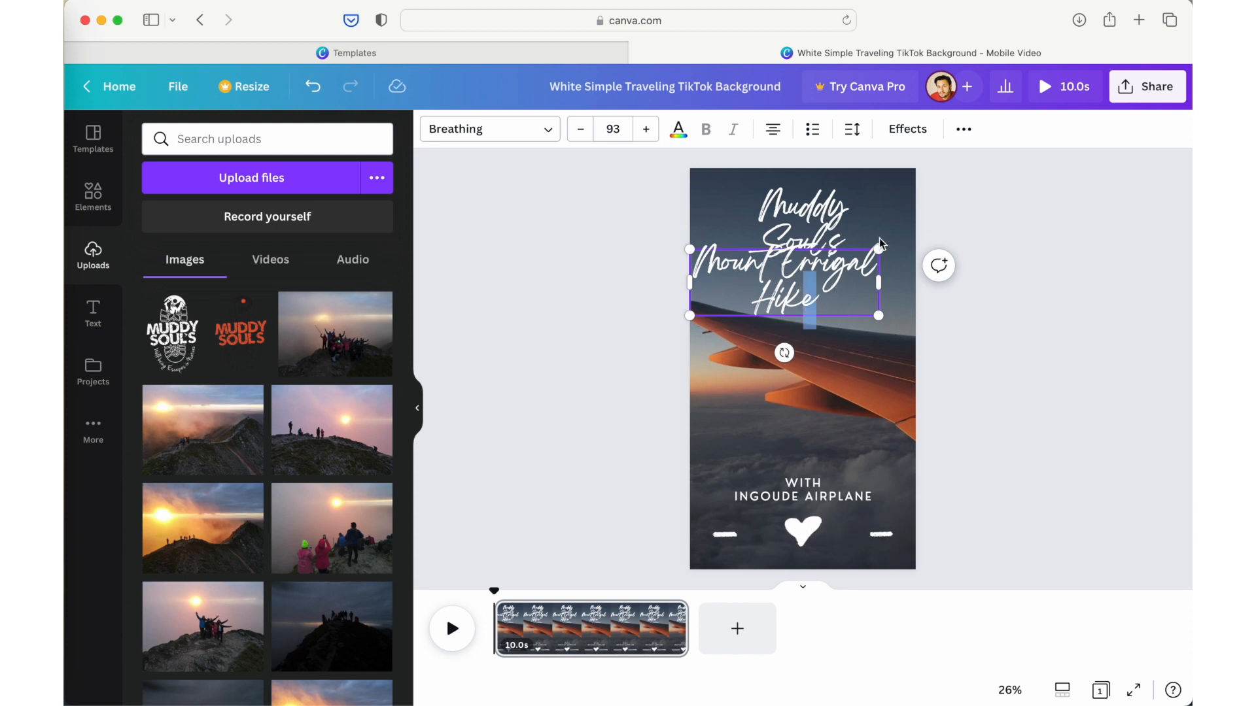
Move the "Mount Errigal Hike" text so it sits roughly centred on the page, just below "Muddy Soul's"
{"action": "left_click", "coordinate": [846, 258]}
{"action": "left_click", "coordinate": [751, 272]}
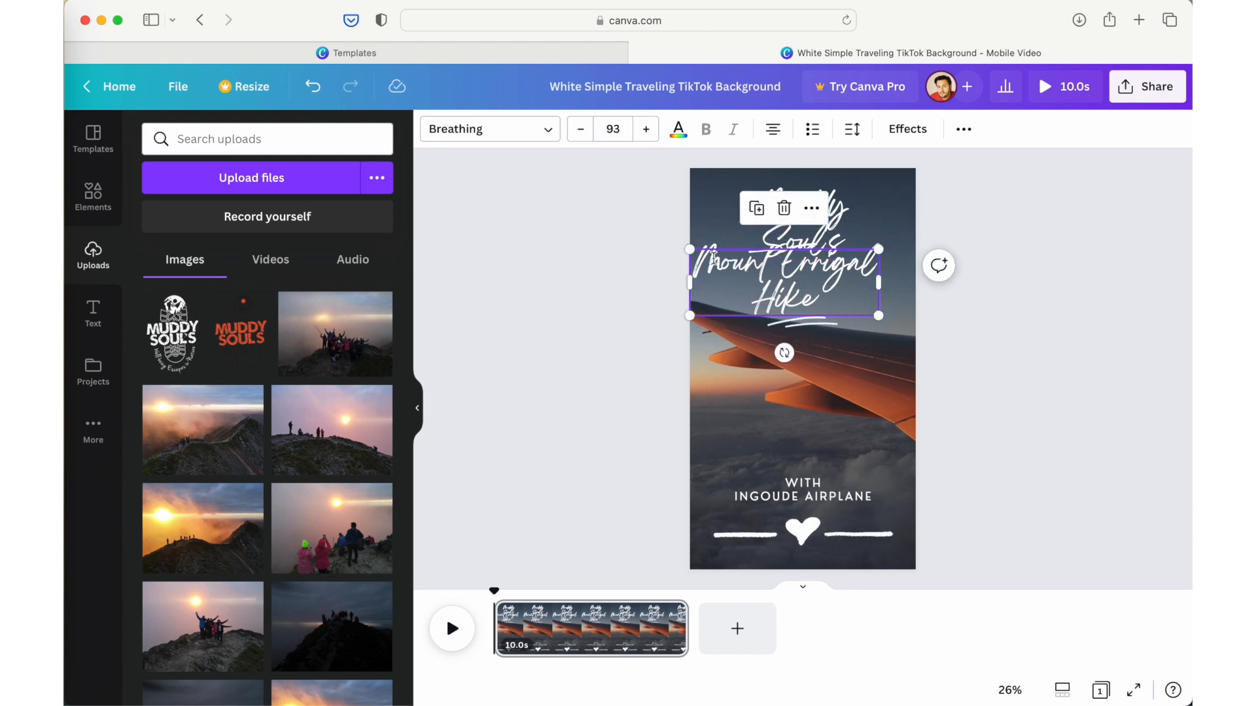
{"action": "left_click", "coordinate": [705, 227]}
{"action": "left_click", "coordinate": [713, 255]}
{"action": "left_click", "coordinate": [717, 262]}
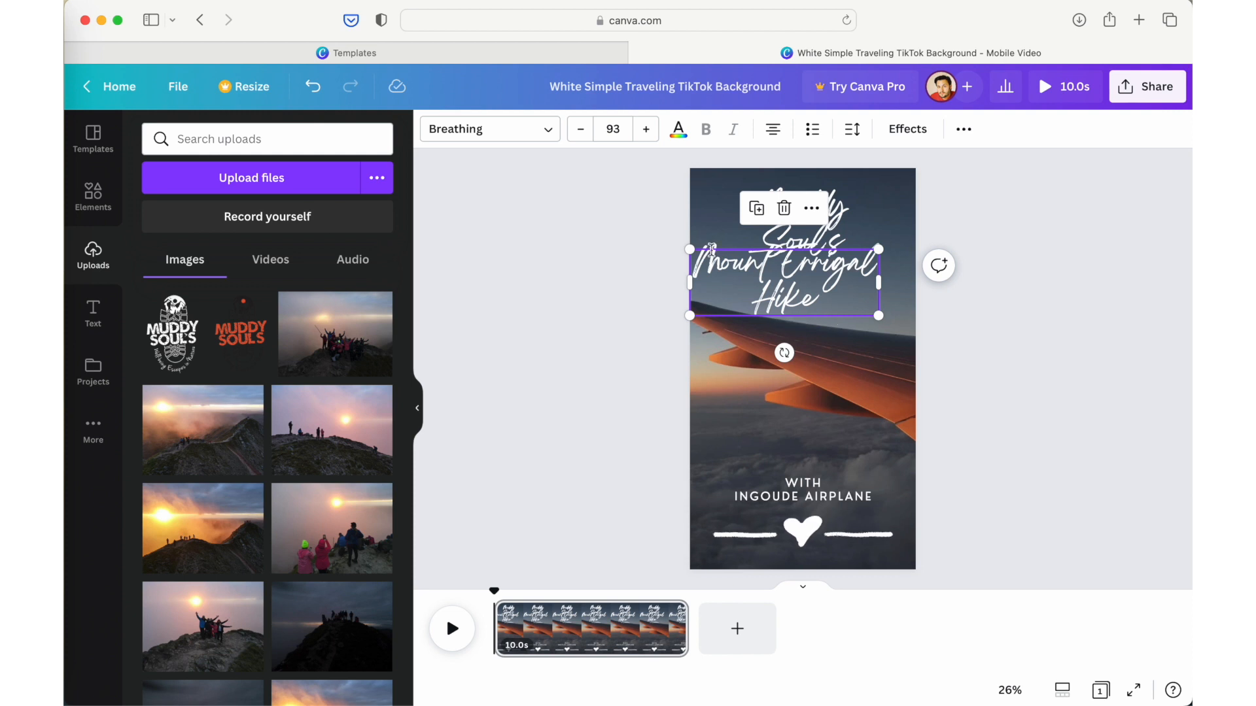
{"action": "left_click_drag", "start_coordinate": [721, 250], "coordinate": [741, 257]}
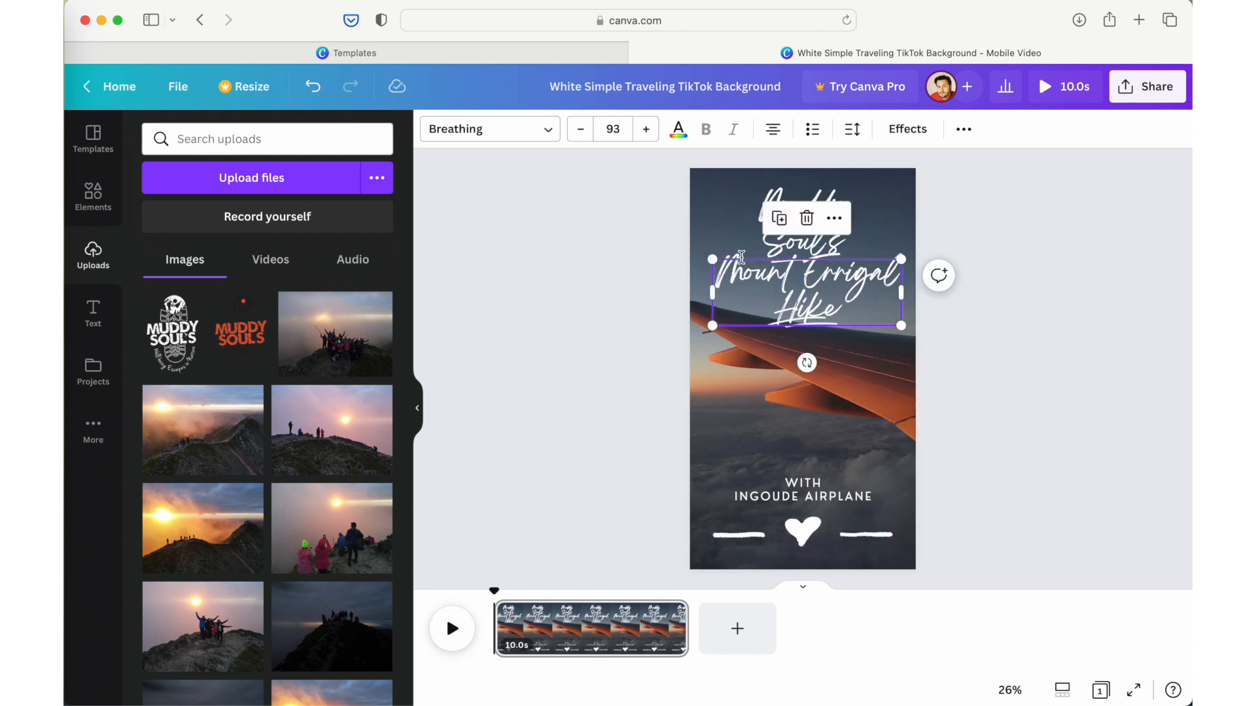
{"action": "left_click", "coordinate": [912, 276]}
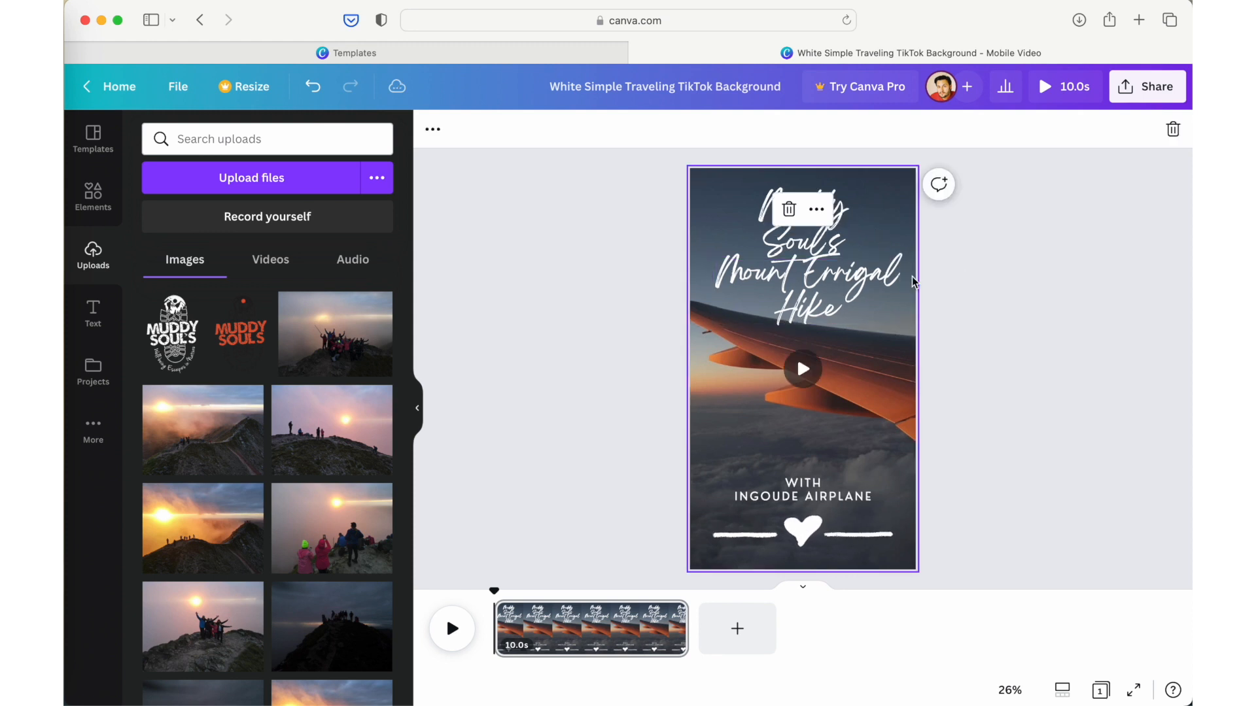
{"action": "left_click", "coordinate": [885, 264]}
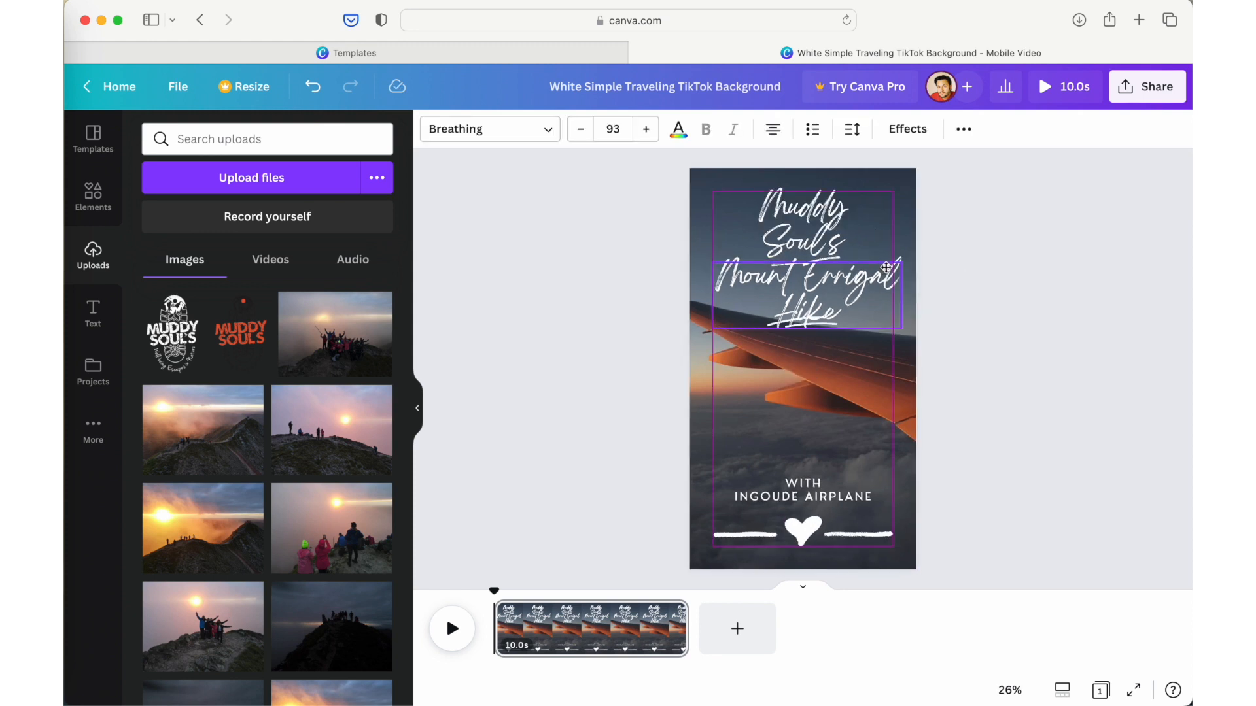
{"action": "left_click", "coordinate": [885, 269]}
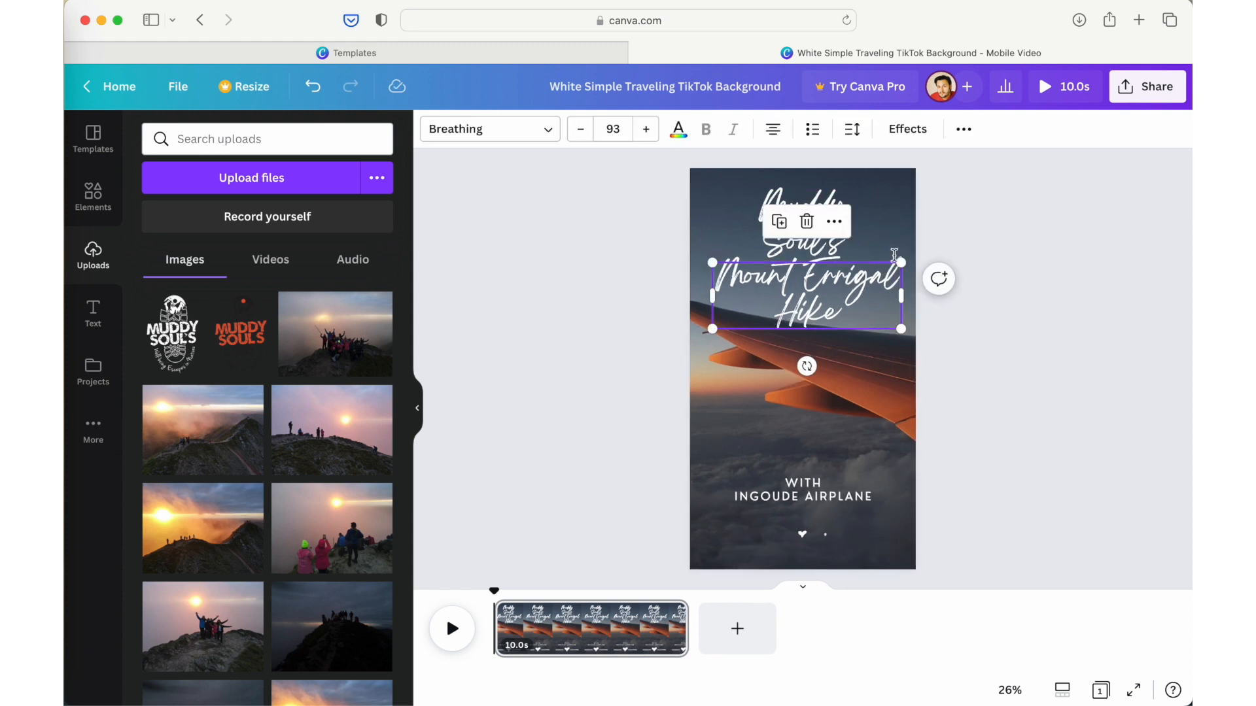
{"action": "left_click", "coordinate": [891, 229]}
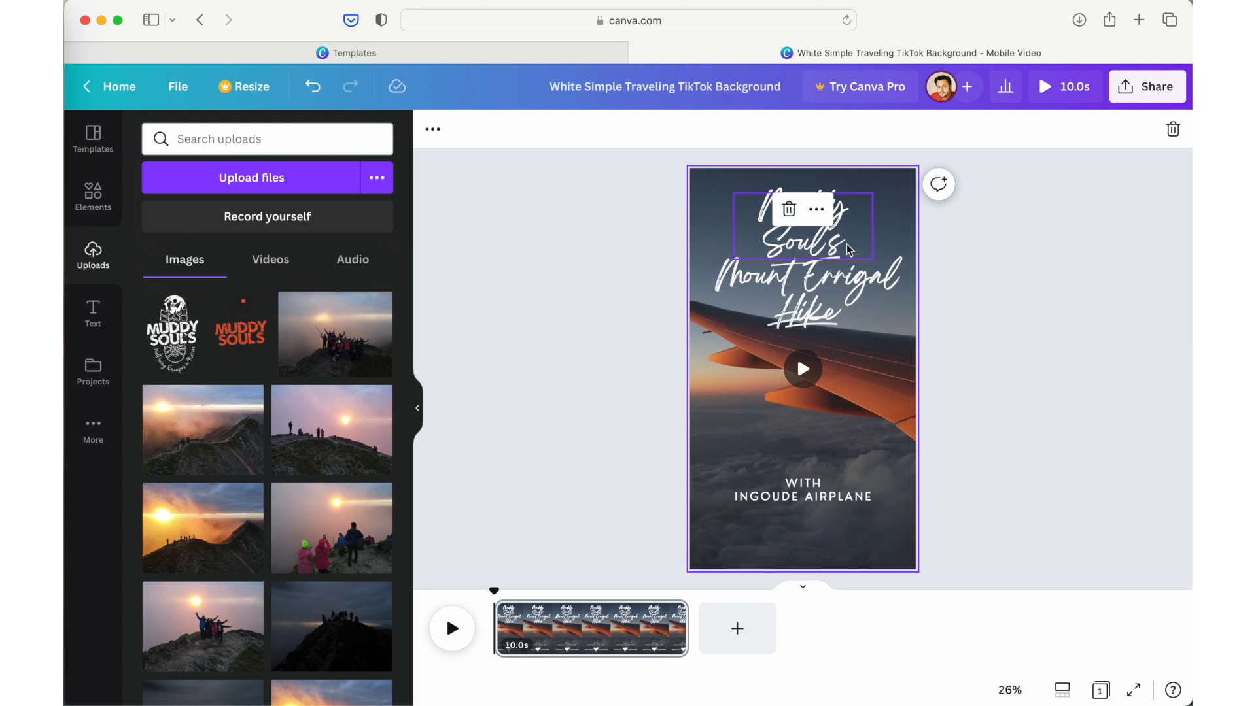
Set the font size of the "Mount Errigal Hike" text to 89
{"action": "left_click", "coordinate": [830, 286]}
{"action": "left_click", "coordinate": [831, 285]}
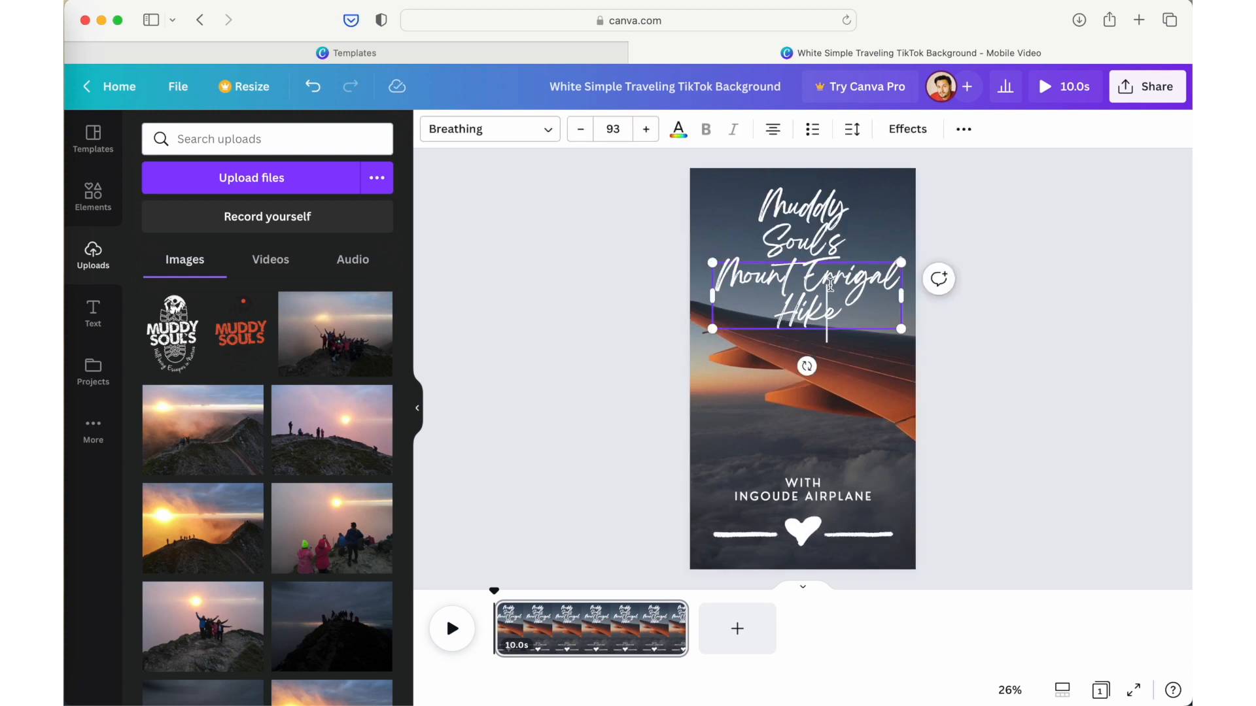
{"action": "triple_click", "coordinate": [757, 285]}
{"action": "left_click", "coordinate": [618, 129]}
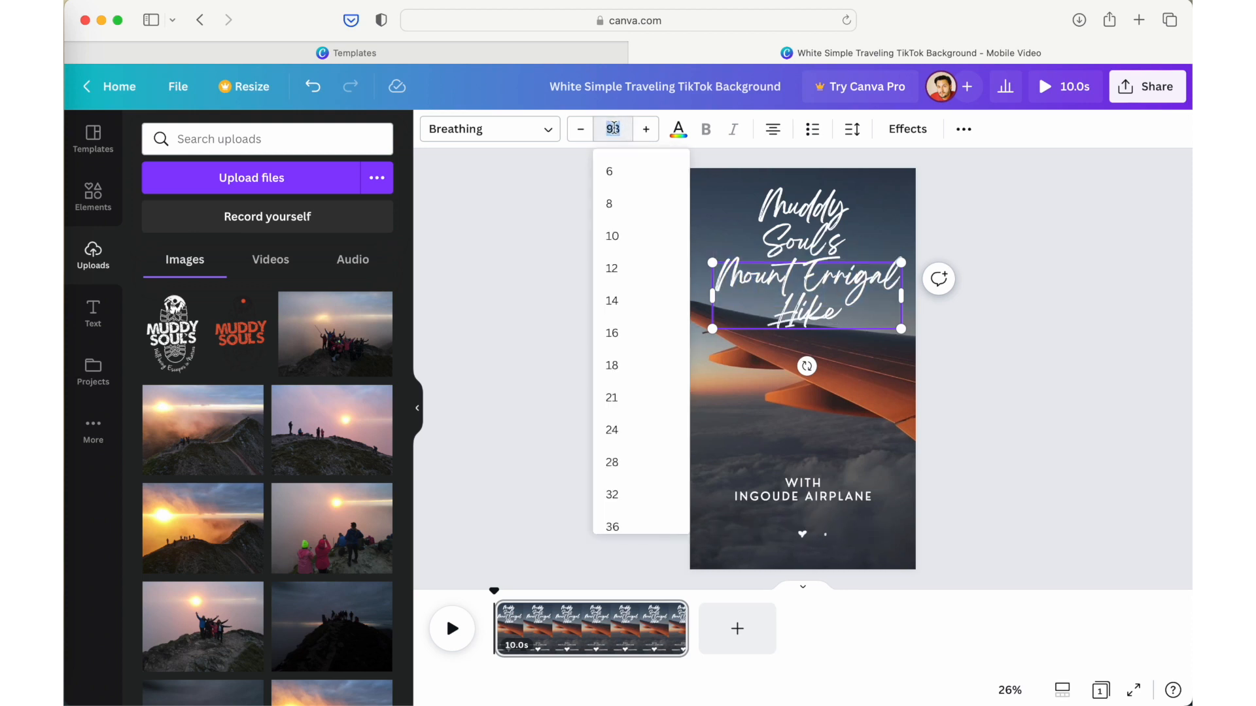
{"action": "triple_click", "coordinate": [615, 128]}
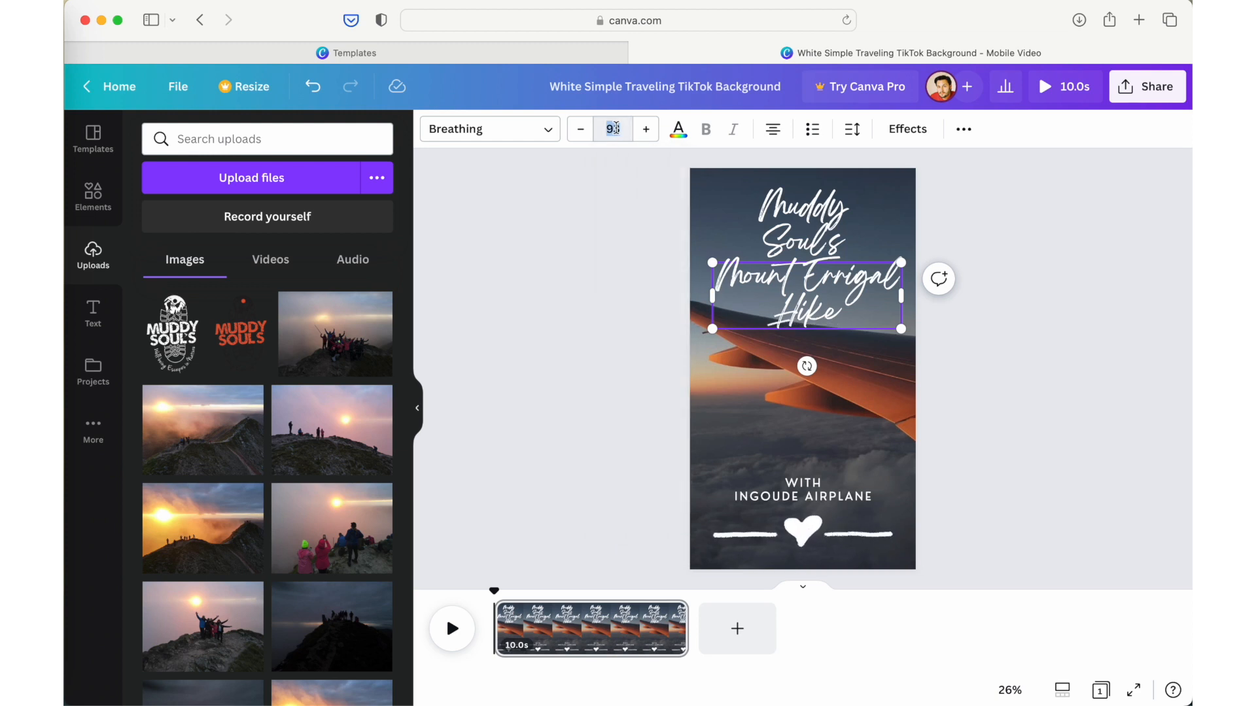
{"action": "type", "text": "89"}
{"action": "key", "text": "Return"}
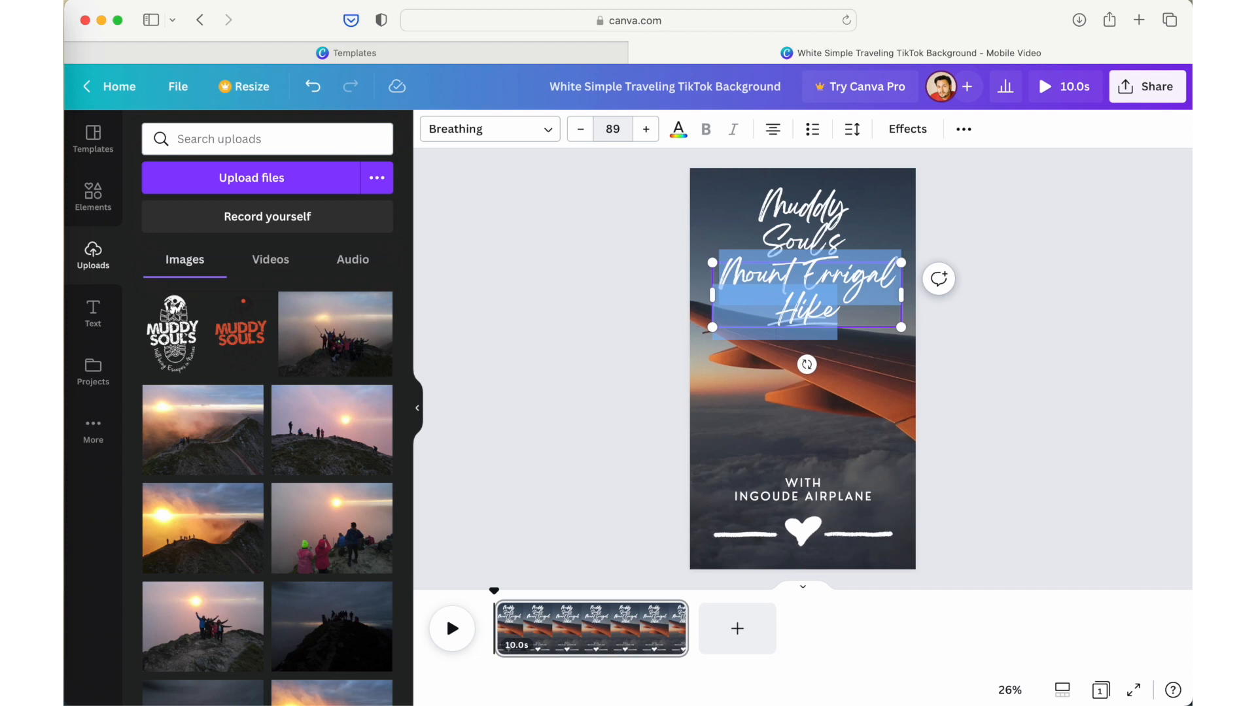
{"action": "left_click", "coordinate": [885, 201]}
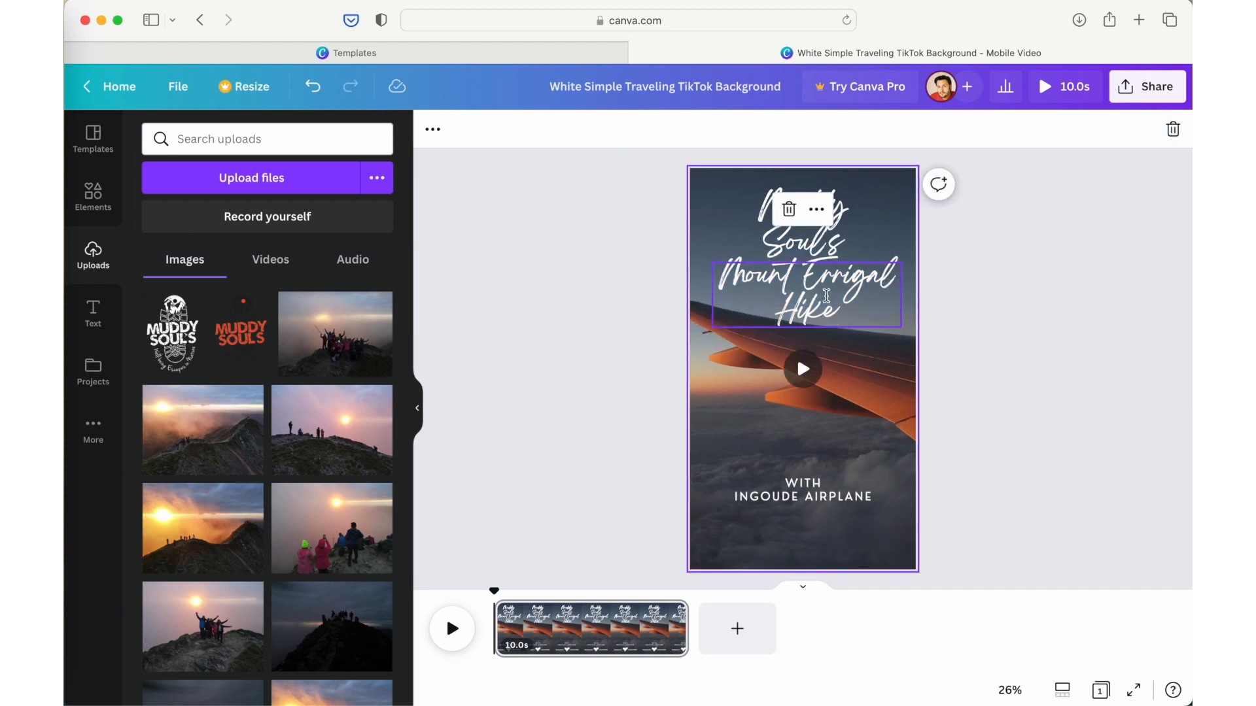
Nudge the "Mount Errigal Hike" text down slightly beneath "Muddy Soul's"
{"action": "left_click", "coordinate": [825, 300]}
{"action": "left_click_drag", "start_coordinate": [825, 300], "coordinate": [828, 296]}
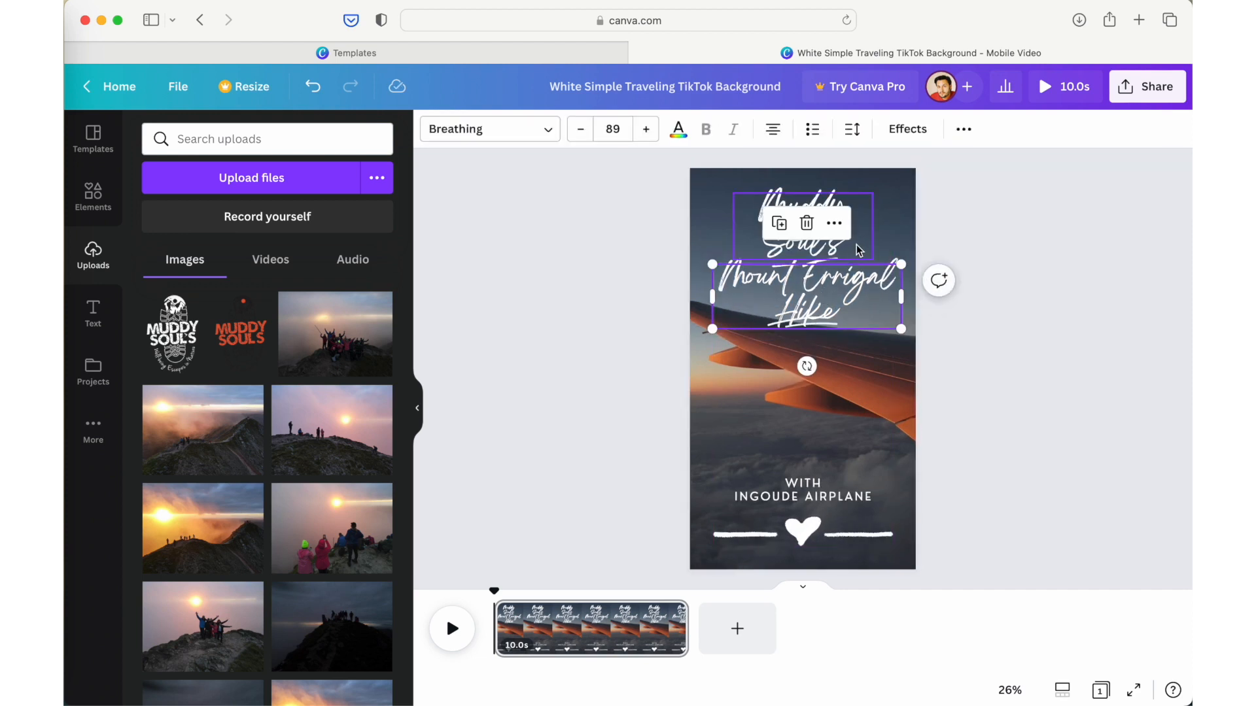
{"action": "left_click", "coordinate": [889, 416]}
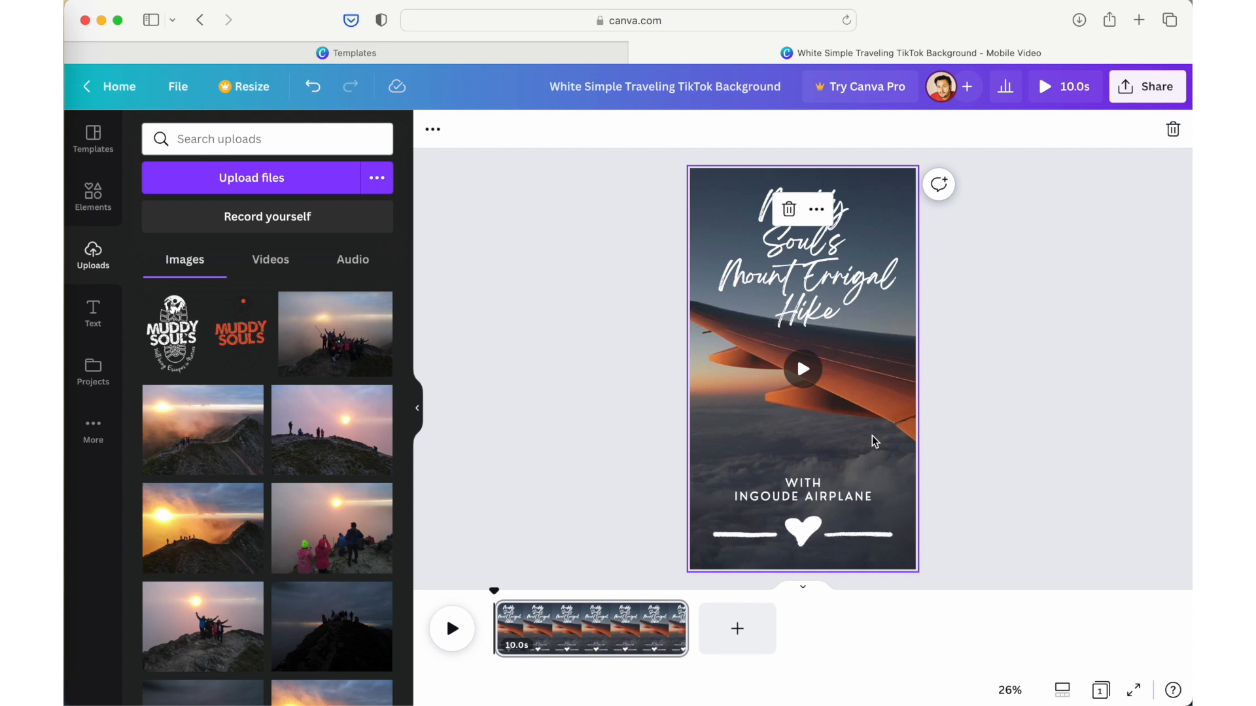
Delete the "WITH" text, the "INGOUDE AIRPLANE" text and the heart divider from the page
{"action": "left_click", "coordinate": [793, 486]}
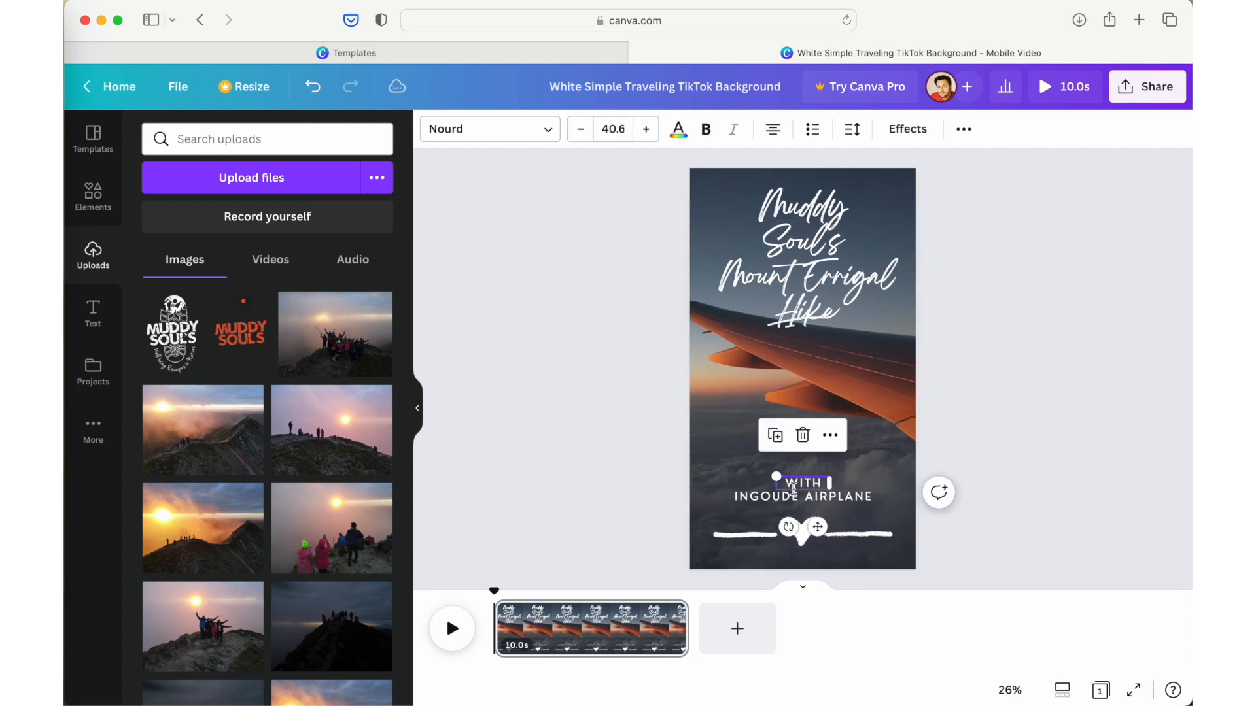
{"action": "left_click", "coordinate": [803, 437]}
{"action": "left_click", "coordinate": [808, 496]}
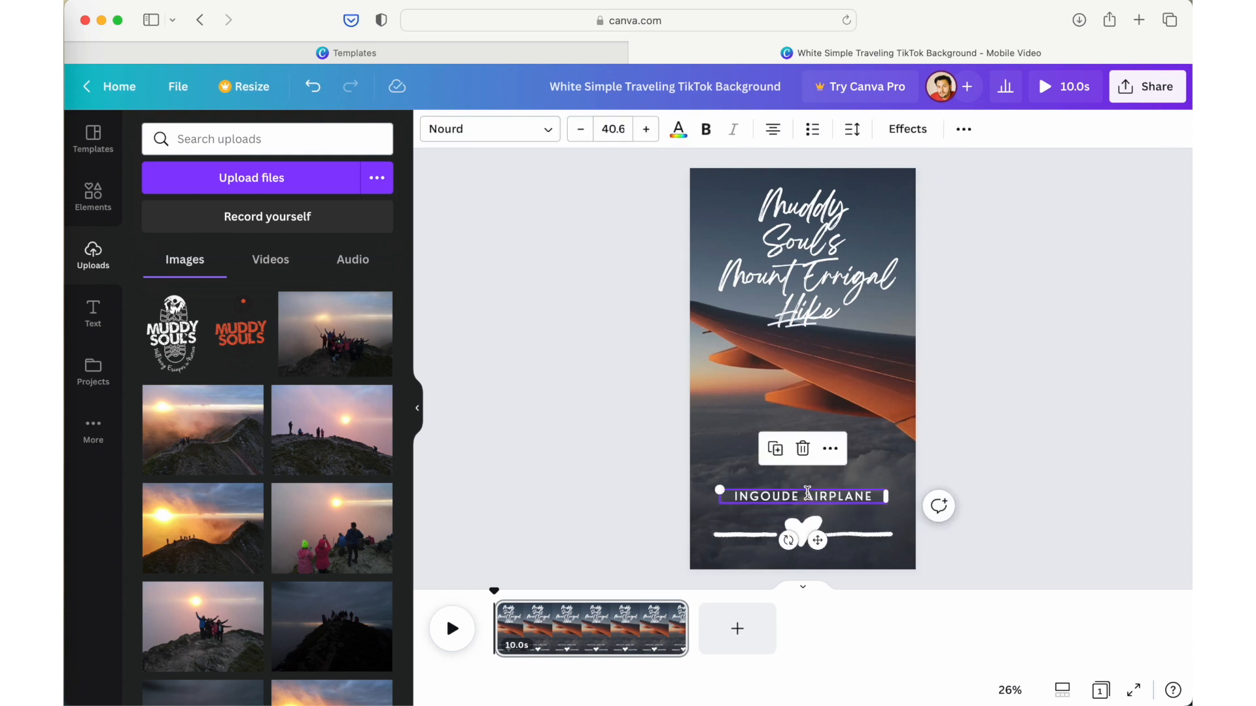
{"action": "left_click", "coordinate": [803, 449]}
{"action": "left_click", "coordinate": [849, 538]}
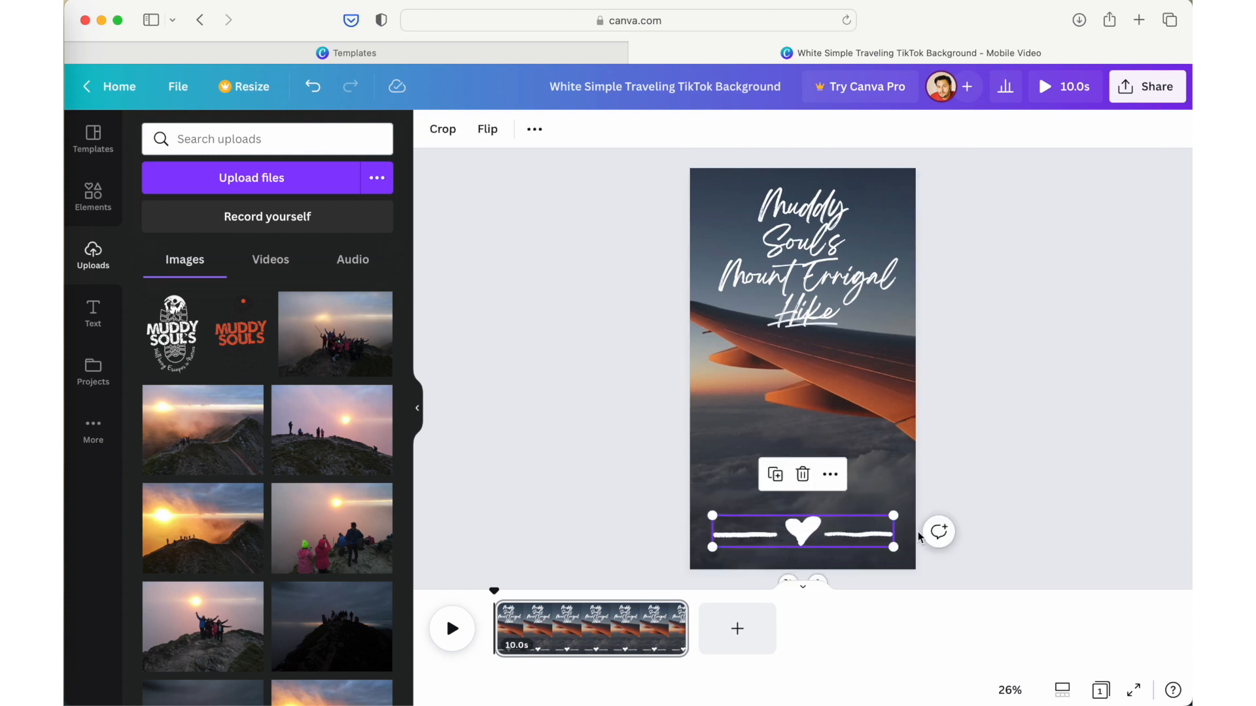
{"action": "left_click", "coordinate": [802, 474]}
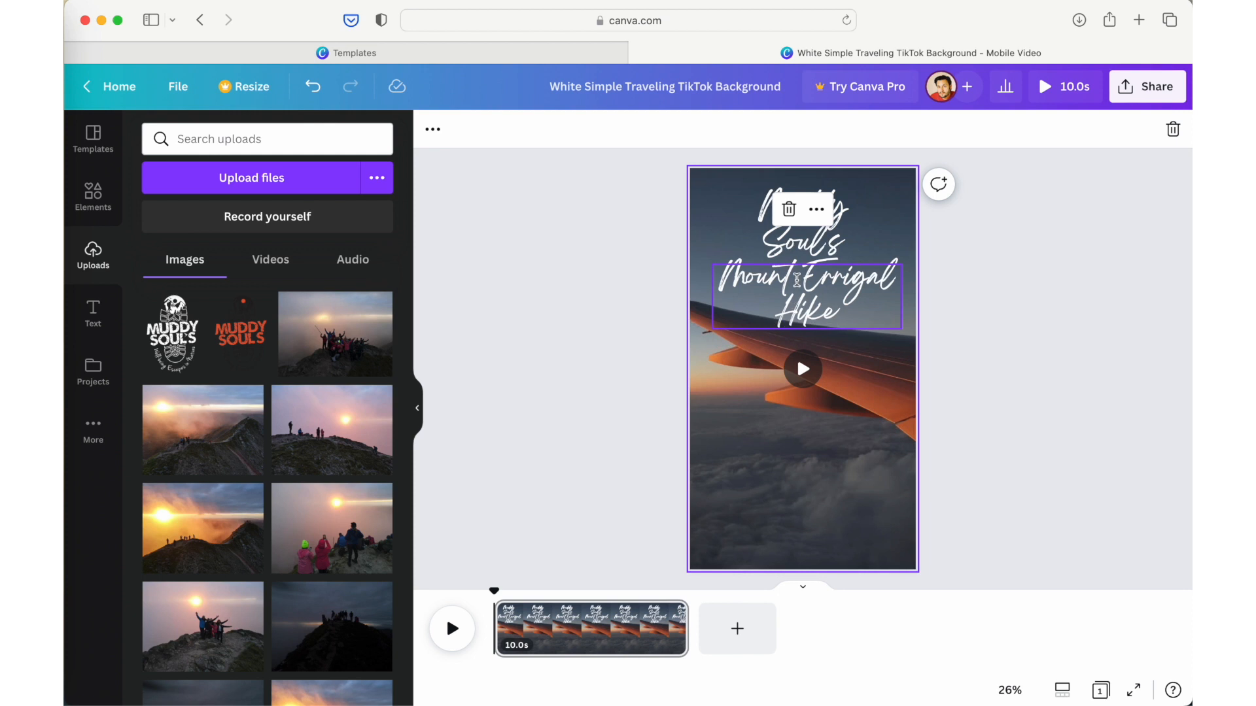
Move the "Muddy Soul's" and "Mount Errigal Hike" texts down the page together, keeping their alignment
{"action": "left_click", "coordinate": [795, 272]}
{"action": "left_click_drag", "start_coordinate": [728, 433], "coordinate": [866, 235]}
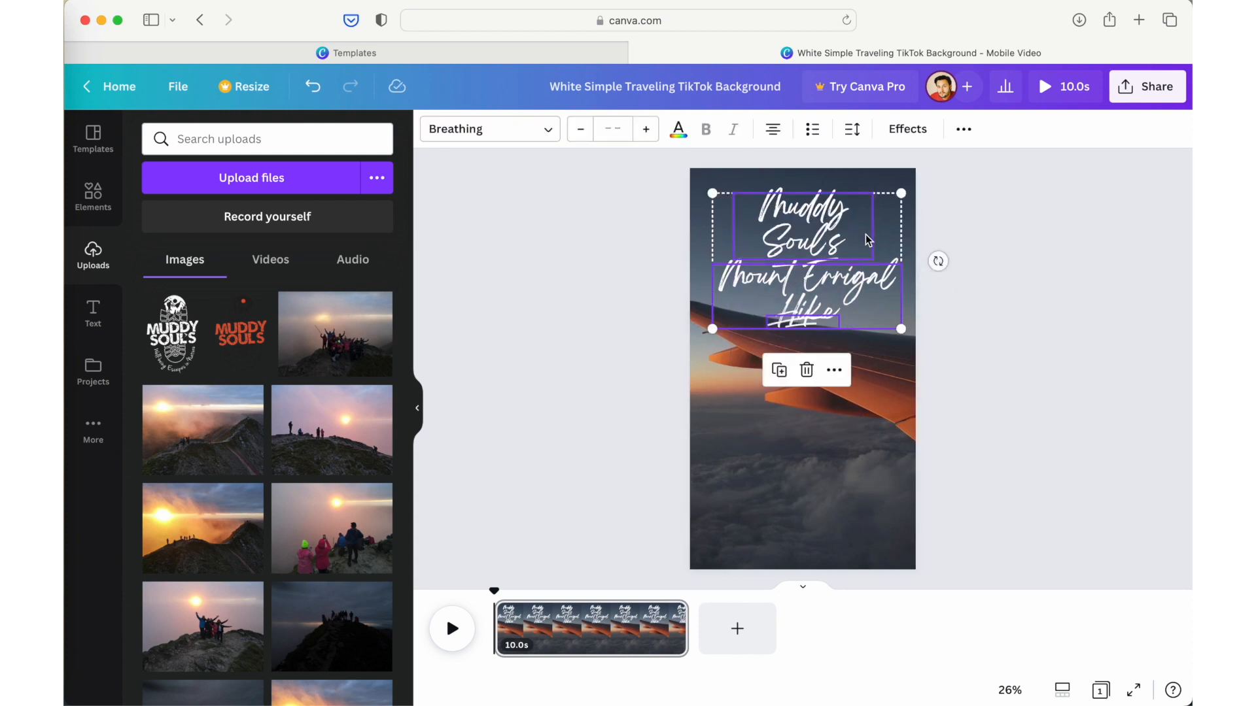
{"action": "left_click_drag", "start_coordinate": [767, 267], "coordinate": [768, 310]}
{"action": "left_click", "coordinate": [991, 373]}
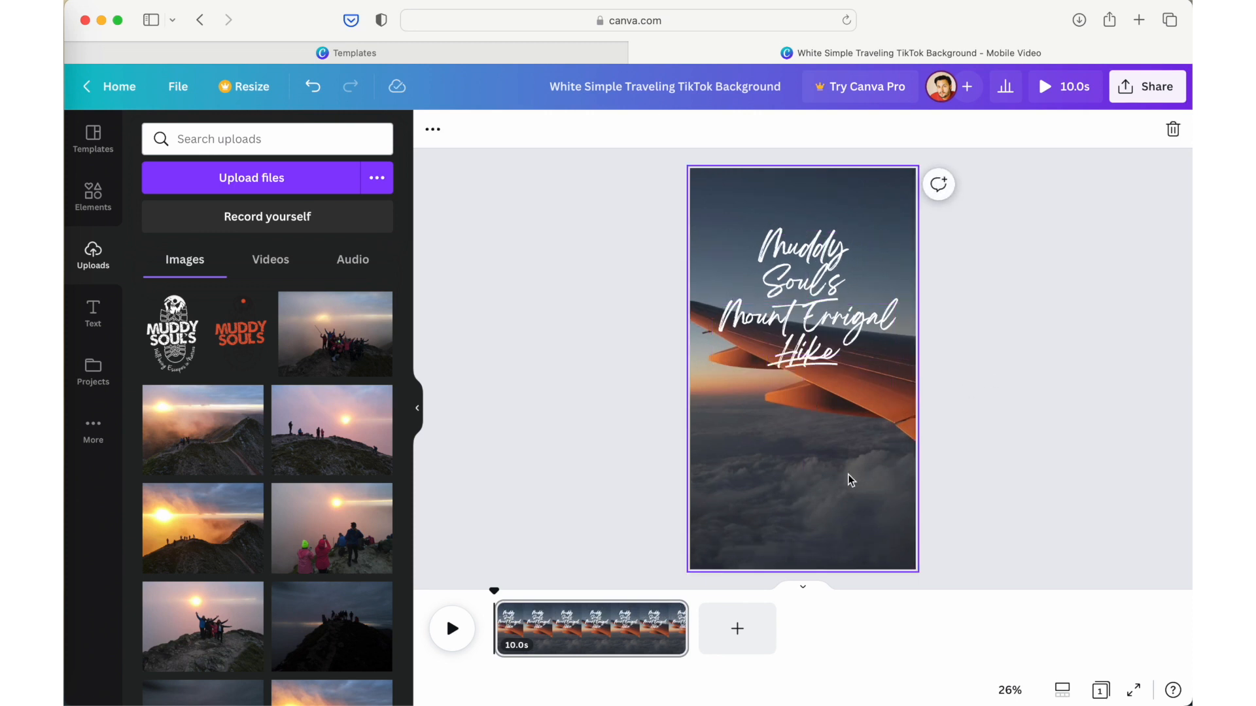
Replace the airplane background video with the uploaded orange sunset photo of hikers on the ridge, enlarged to fill the page
{"action": "double_click", "coordinate": [795, 466]}
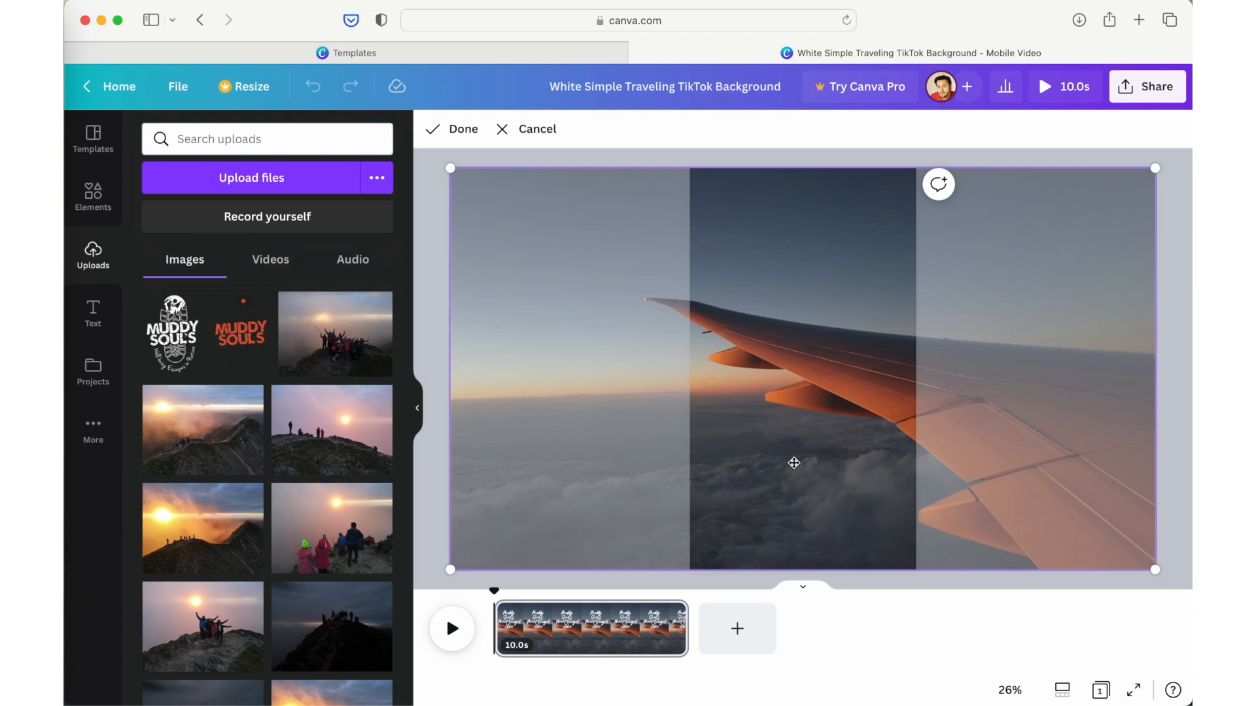
{"action": "key", "text": "Delete"}
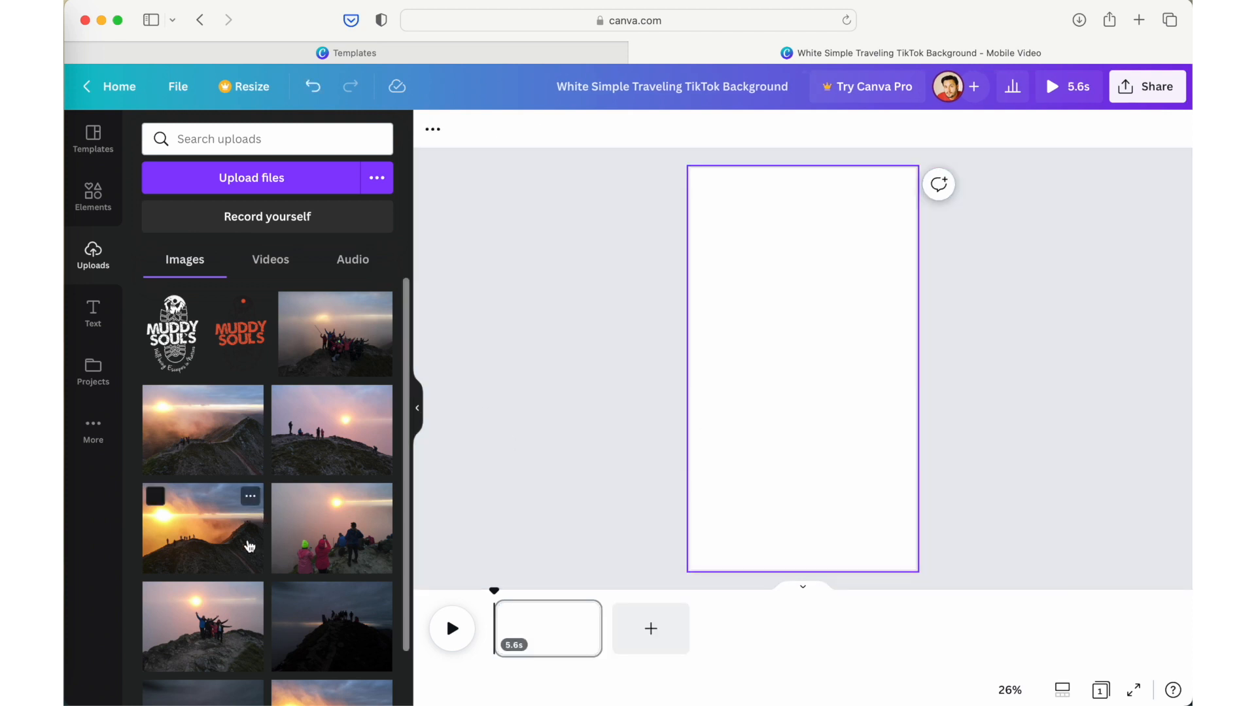
{"action": "left_click", "coordinate": [220, 550]}
{"action": "left_click_drag", "start_coordinate": [800, 396], "coordinate": [733, 262]}
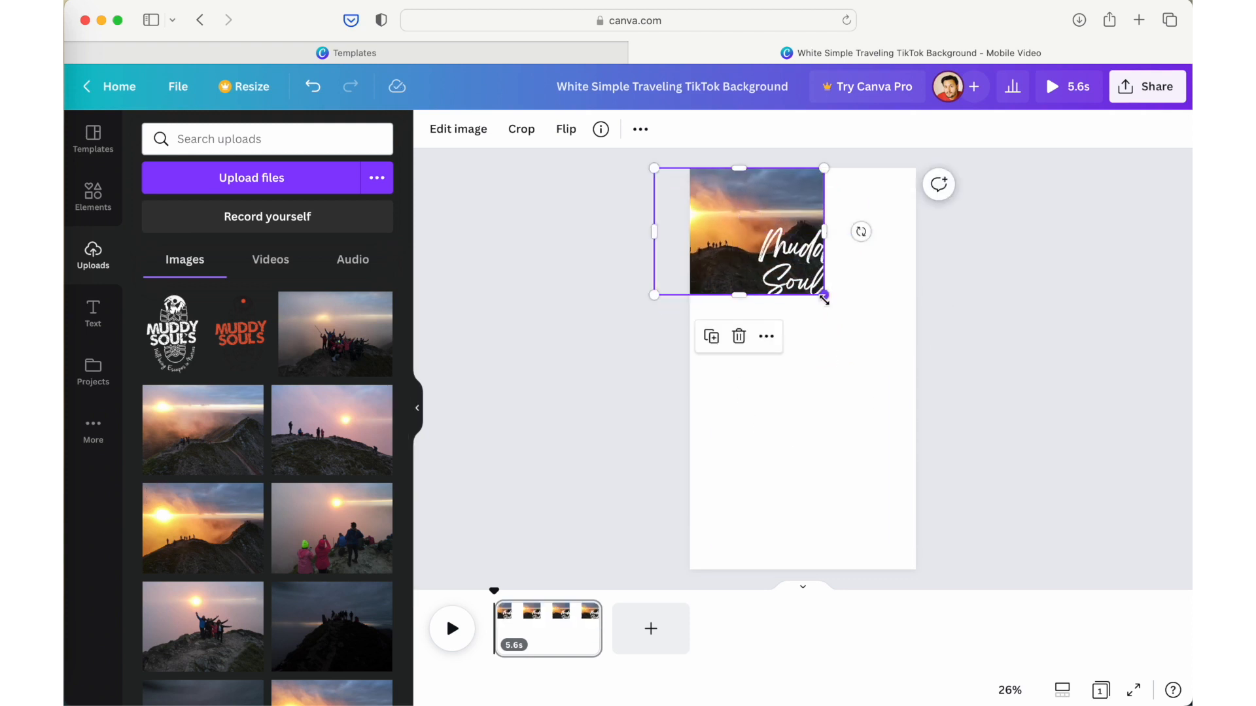
{"action": "left_click_drag", "start_coordinate": [828, 300], "coordinate": [1106, 661]}
{"action": "mouse_move", "coordinate": [903, 452]}
{"action": "left_mouse_down"}
{"action": "mouse_move", "coordinate": [875, 456]}
{"action": "mouse_move", "coordinate": [895, 451]}
{"action": "mouse_move", "coordinate": [891, 469]}
{"action": "left_mouse_up"}
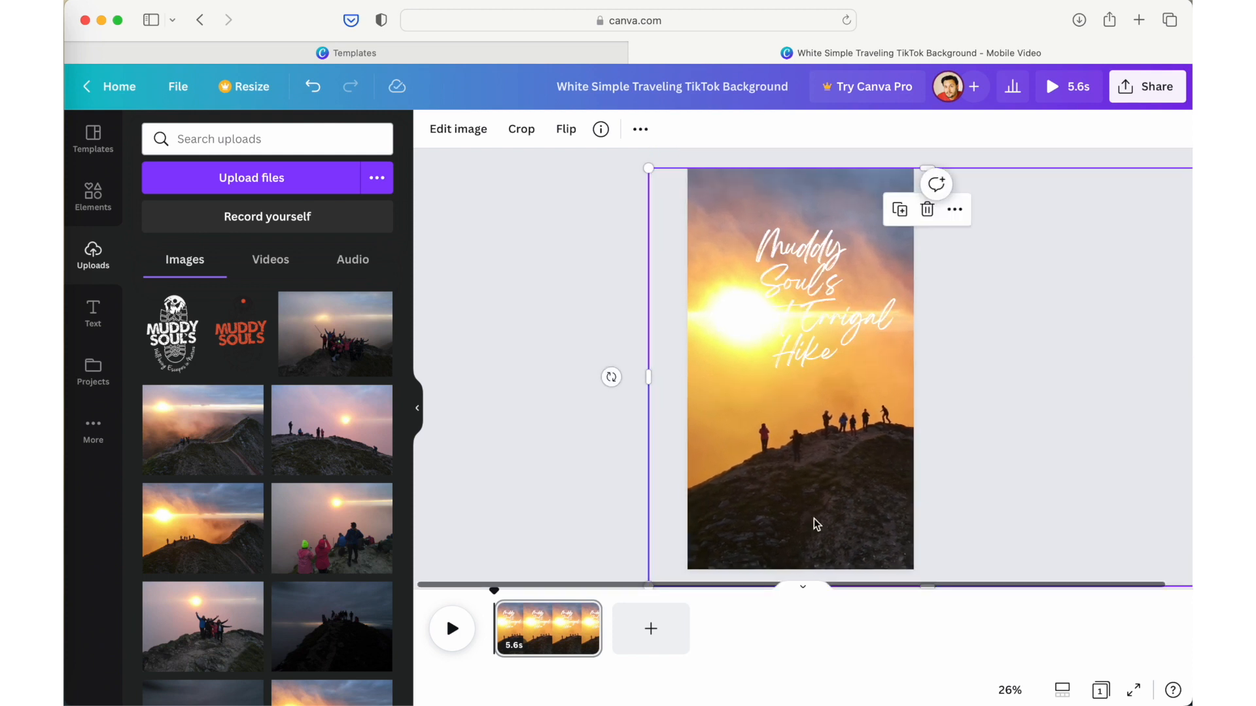
{"action": "left_click_drag", "start_coordinate": [813, 493], "coordinate": [789, 472]}
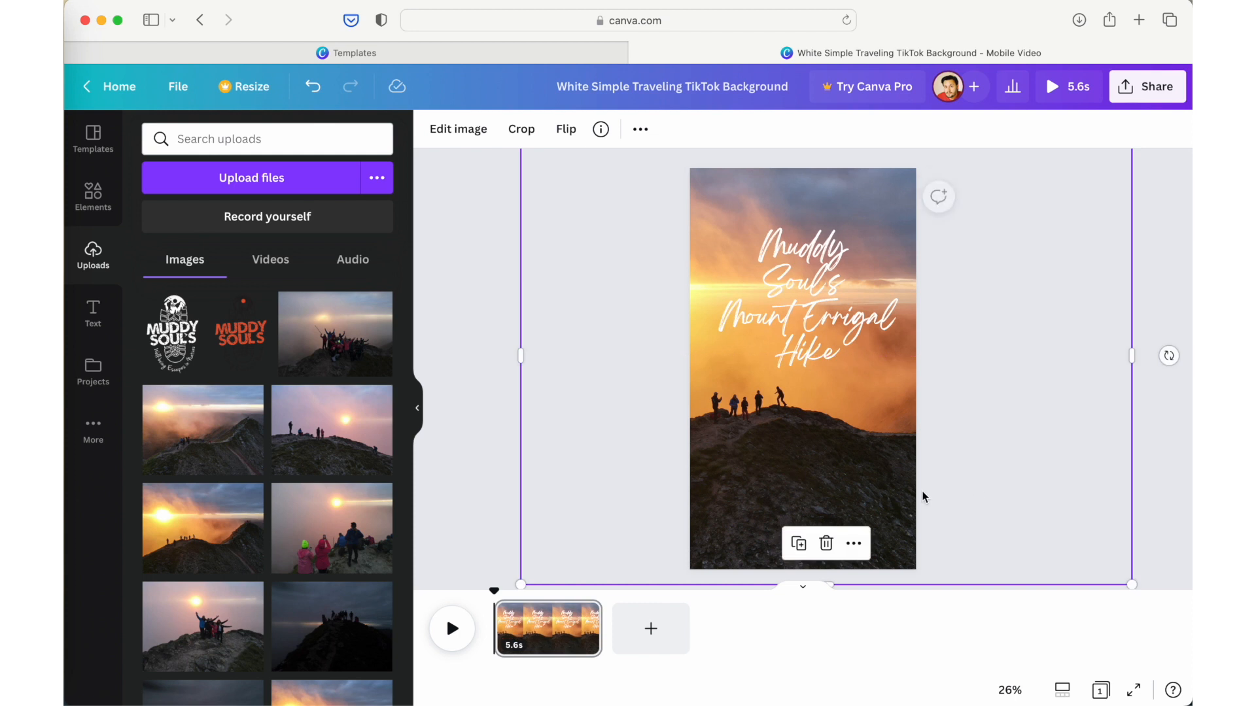
{"action": "left_click", "coordinate": [1178, 499]}
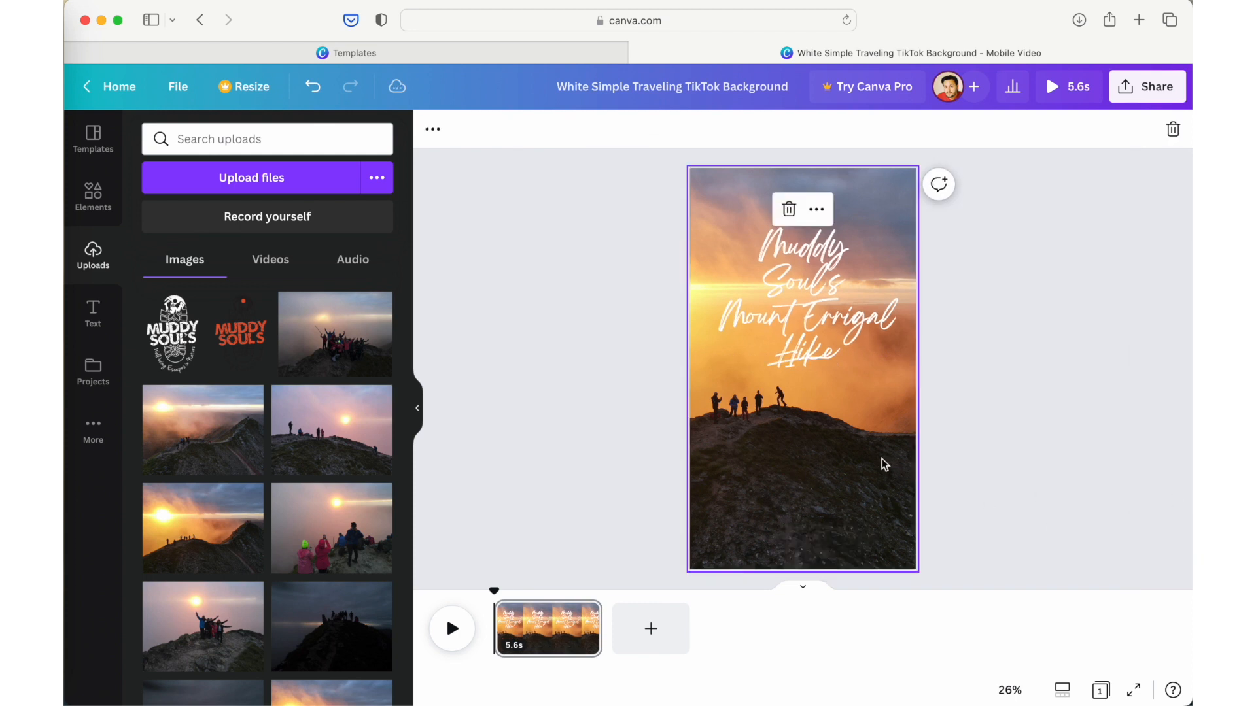
Try framing the background photo on the mountain peak at its far side
{"action": "double_click", "coordinate": [830, 468]}
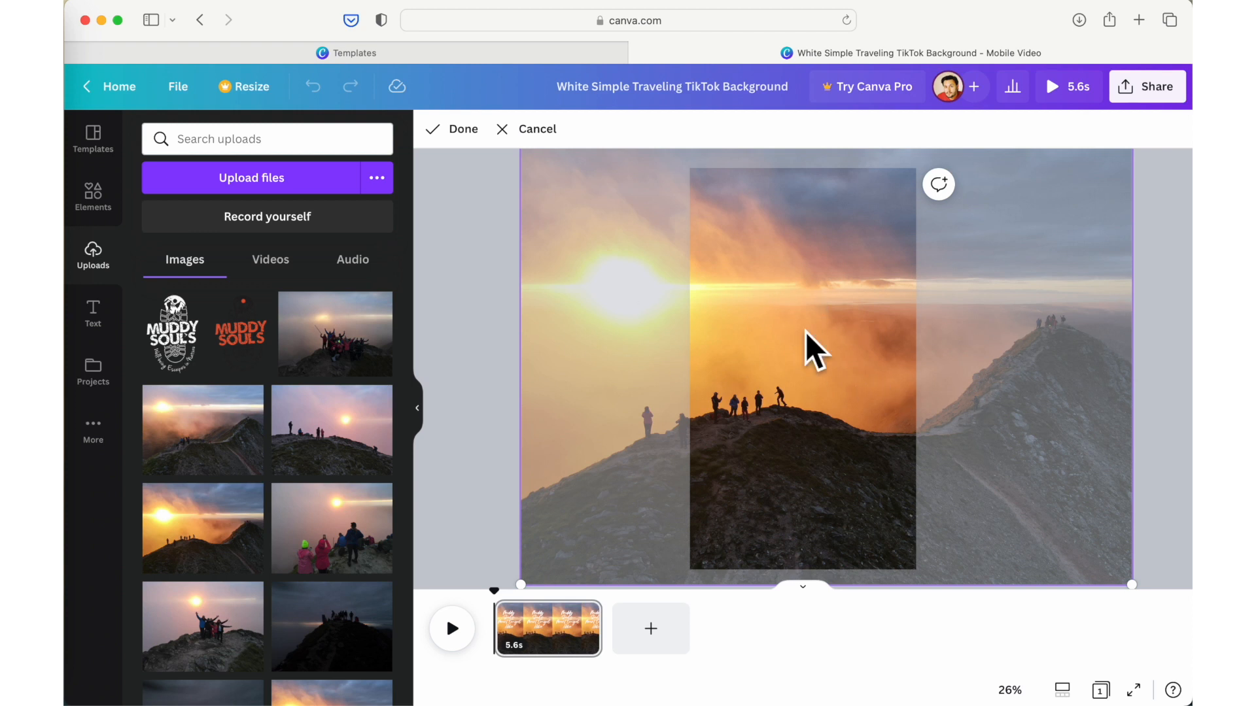
{"action": "left_click_drag", "start_coordinate": [810, 460], "coordinate": [613, 452]}
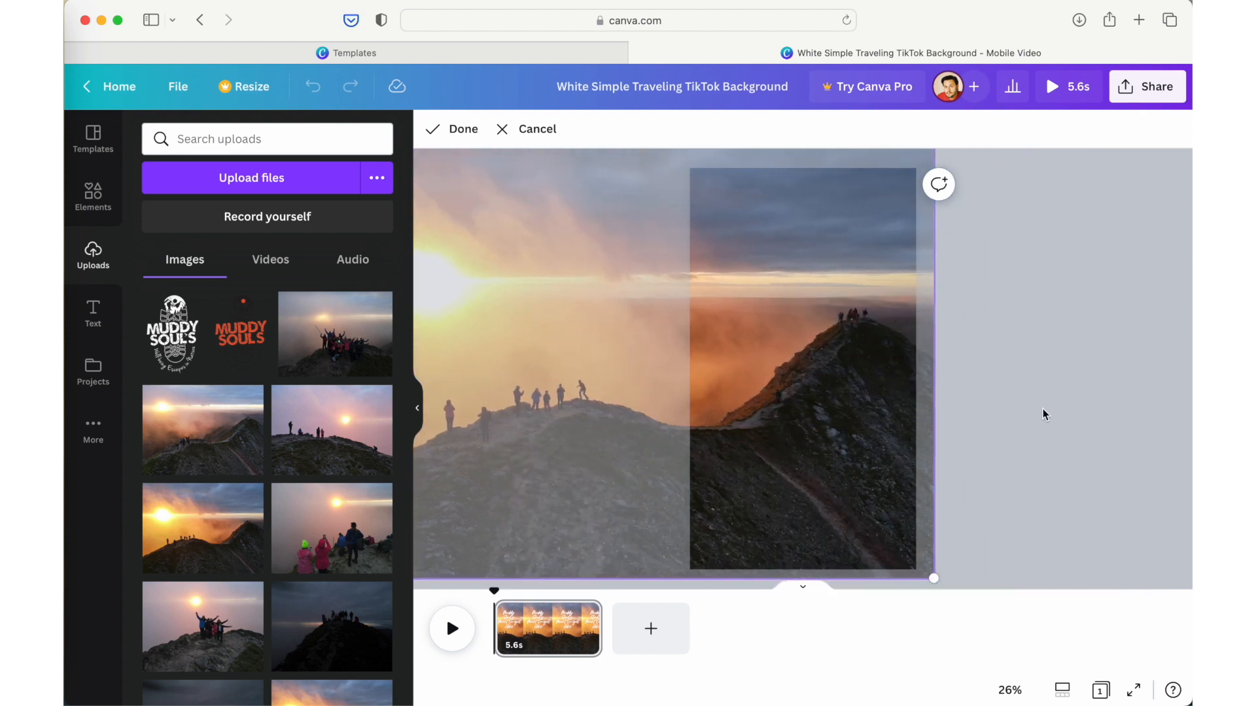
{"action": "left_click", "coordinate": [1043, 410]}
Reposition the background photo within the page so the row of hikers stands on the ridge just below the title
{"action": "double_click", "coordinate": [734, 449]}
{"action": "left_click_drag", "start_coordinate": [738, 449], "coordinate": [929, 435]}
{"action": "left_click", "coordinate": [1146, 406]}
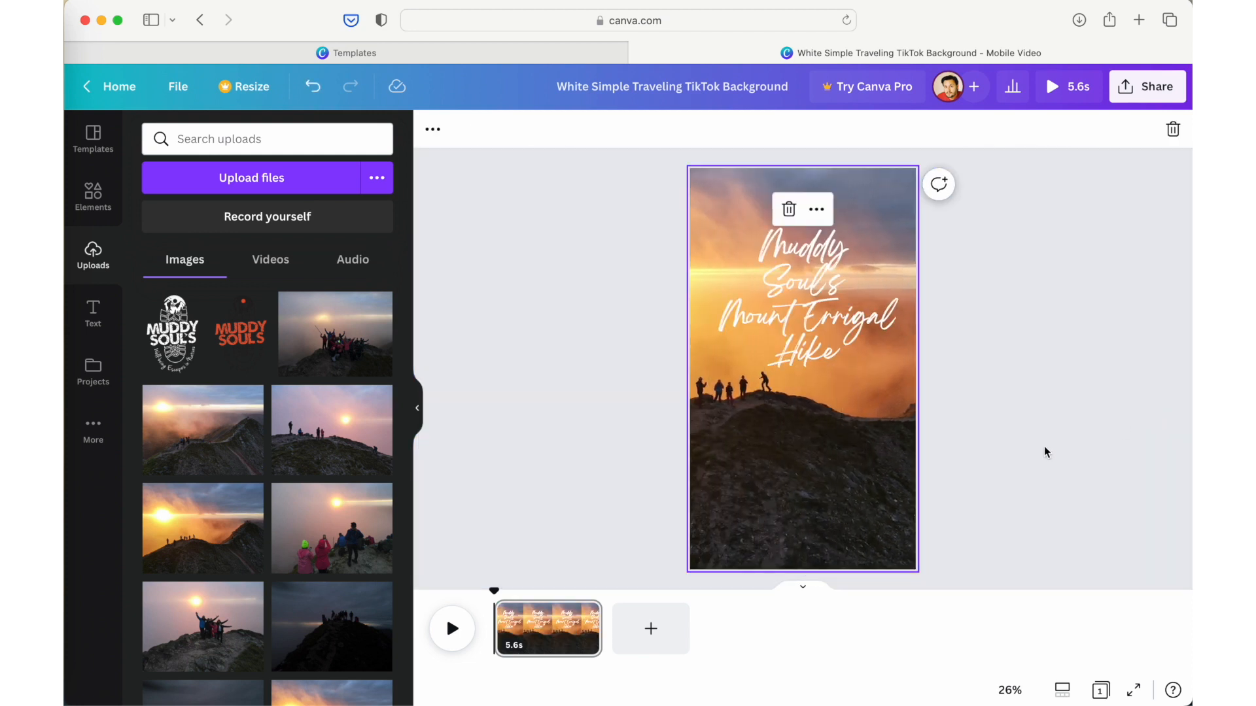
{"action": "double_click", "coordinate": [795, 477]}
{"action": "left_click_drag", "start_coordinate": [795, 477], "coordinate": [815, 478]}
{"action": "left_click", "coordinate": [1181, 405]}
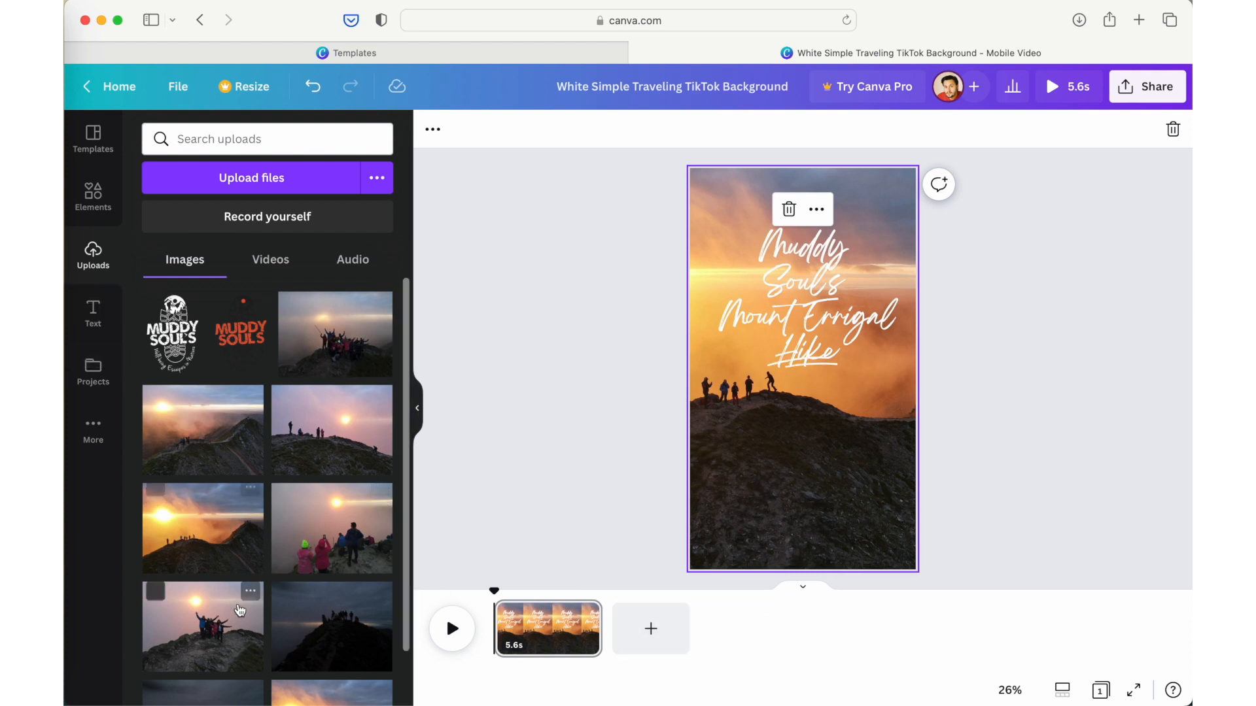
Add the uploaded 29.8 s video of the misty summit group after the title page and trim its end to 7.0 s
{"action": "scroll", "coordinate": [309, 593], "scroll_direction": "down", "scroll_amount": 5}
{"action": "scroll", "coordinate": [255, 458], "scroll_direction": "up", "scroll_amount": 3}
{"action": "left_click", "coordinate": [271, 260]}
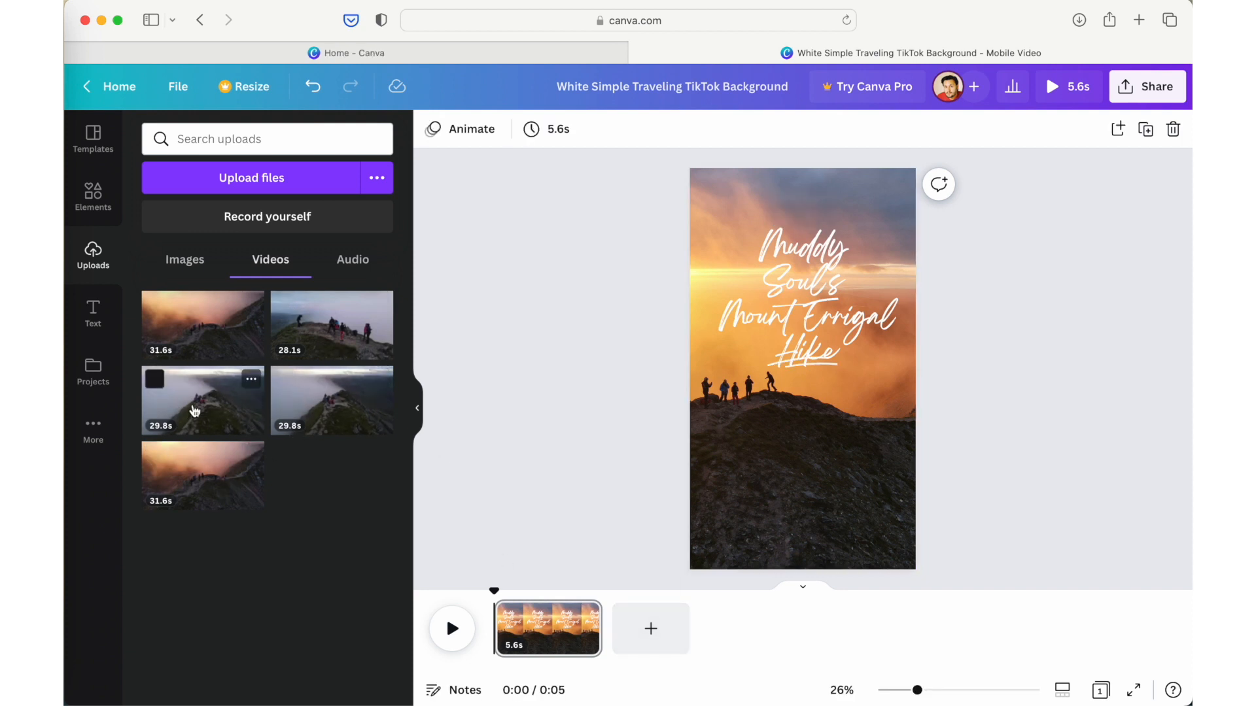
{"action": "left_click_drag", "start_coordinate": [187, 406], "coordinate": [628, 622]}
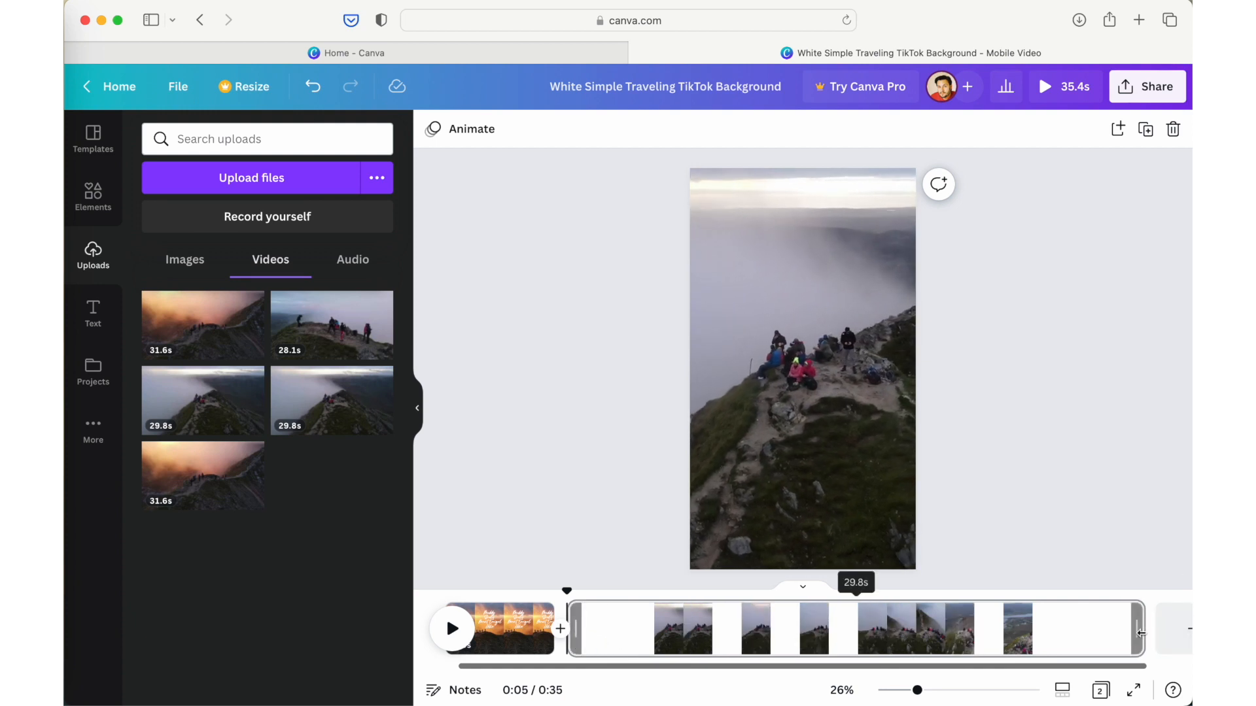
{"action": "left_click_drag", "start_coordinate": [1143, 629], "coordinate": [810, 634]}
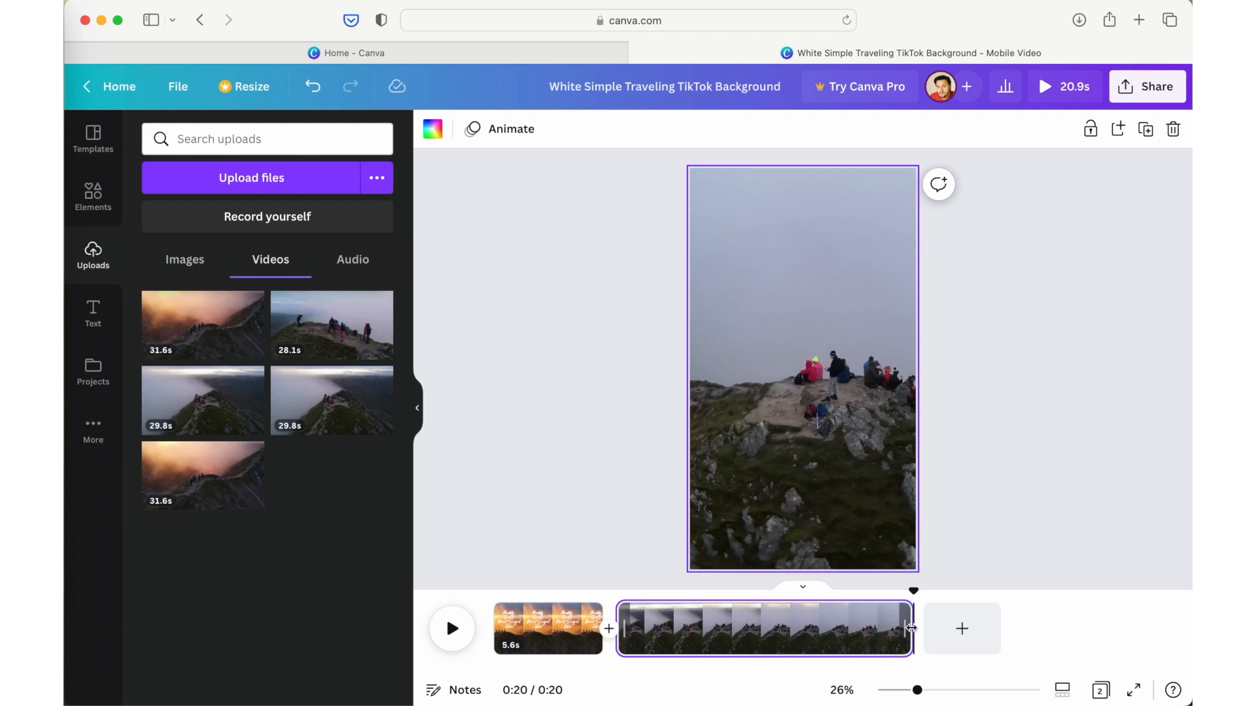
{"action": "left_click_drag", "start_coordinate": [909, 630], "coordinate": [751, 637]}
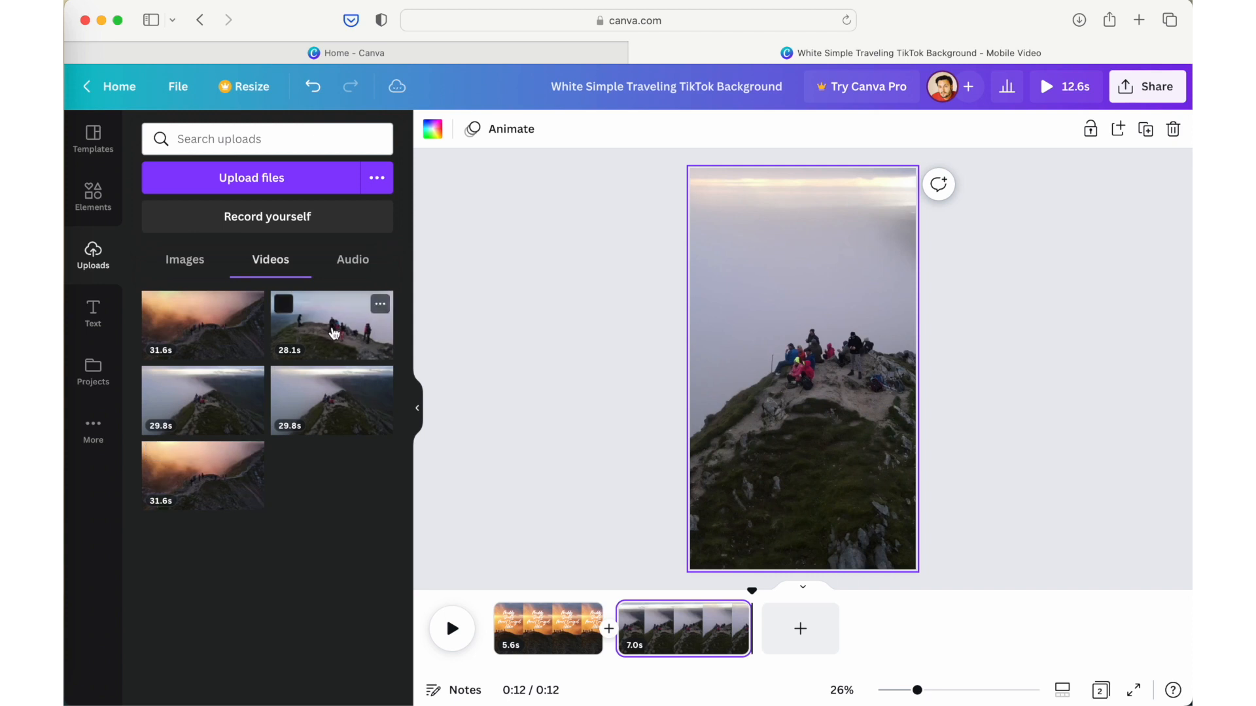
Add the uploaded 28.1 s hiker video as the third page and trim its beginning so it lasts 7.0 s
{"action": "left_click_drag", "start_coordinate": [333, 331], "coordinate": [787, 632]}
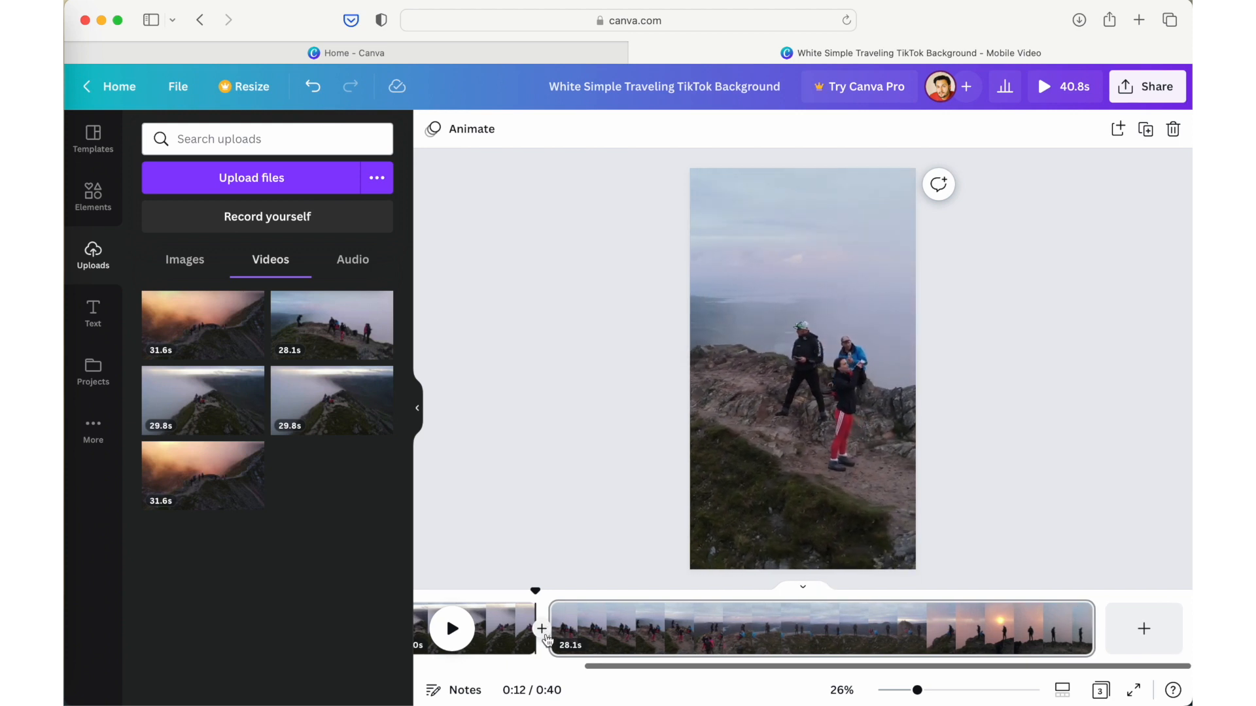
{"action": "left_click_drag", "start_coordinate": [599, 634], "coordinate": [924, 632]}
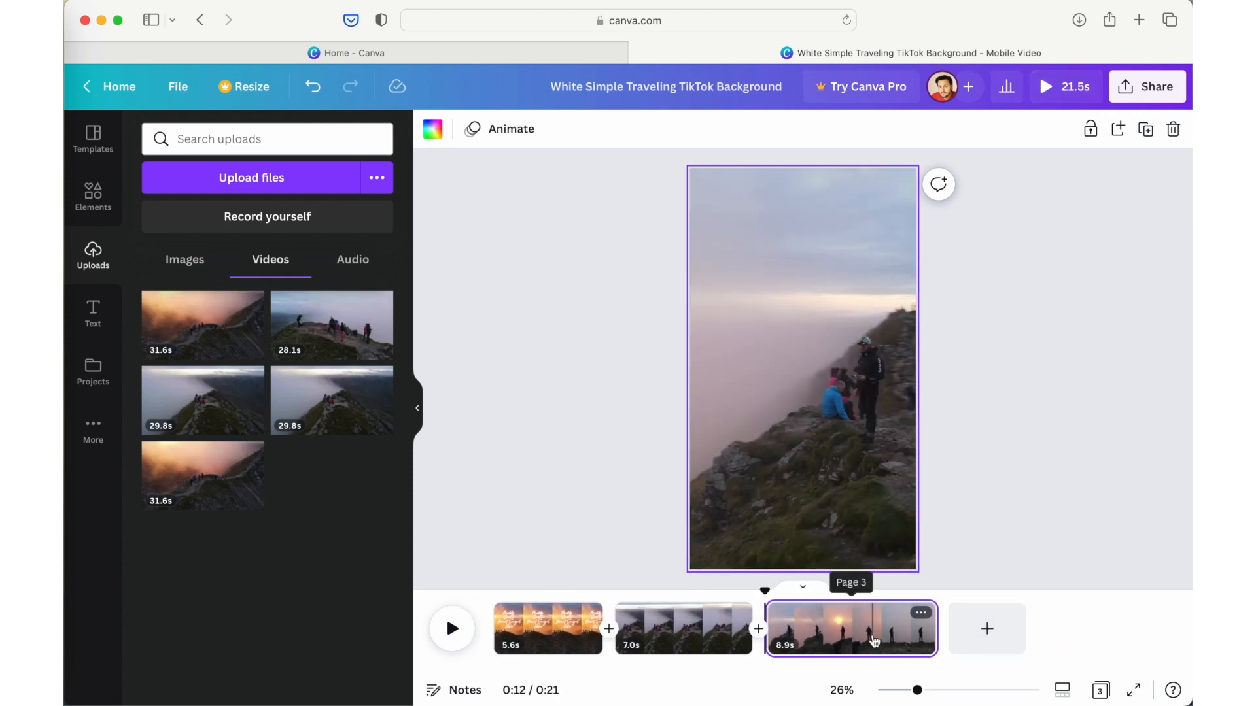
{"action": "left_click_drag", "start_coordinate": [781, 632], "coordinate": [832, 634]}
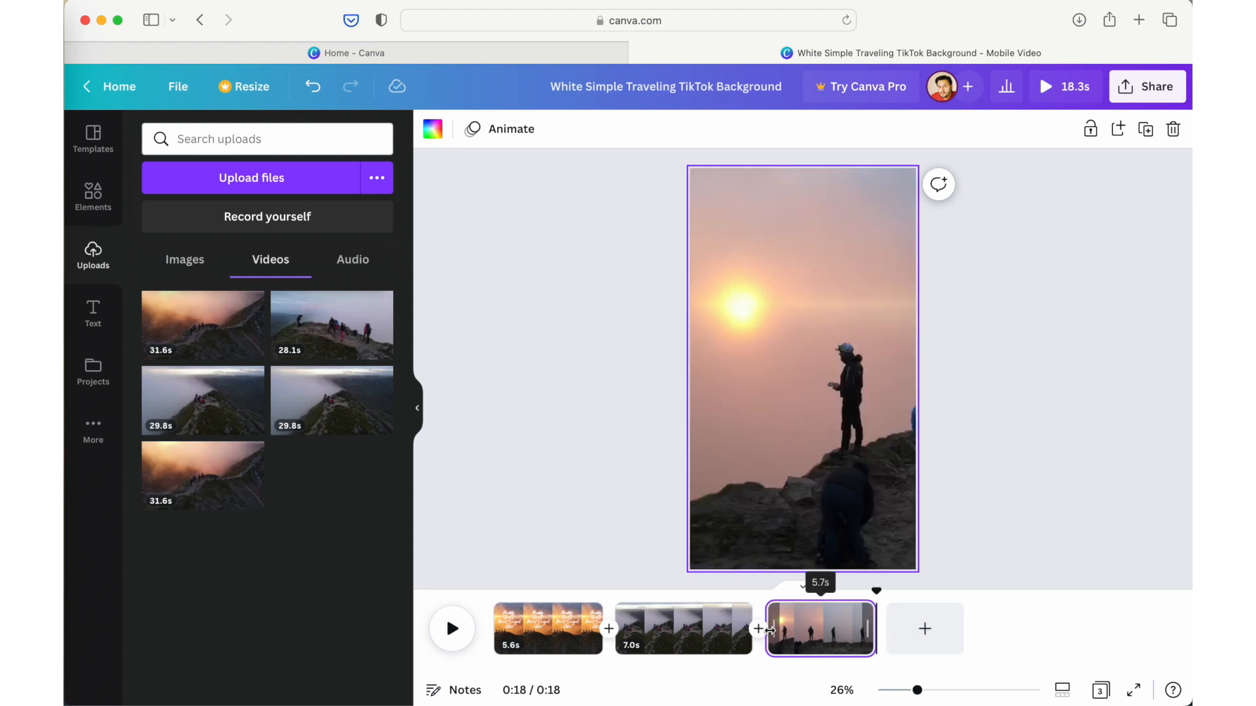
{"action": "left_click_drag", "start_coordinate": [766, 631], "coordinate": [744, 632]}
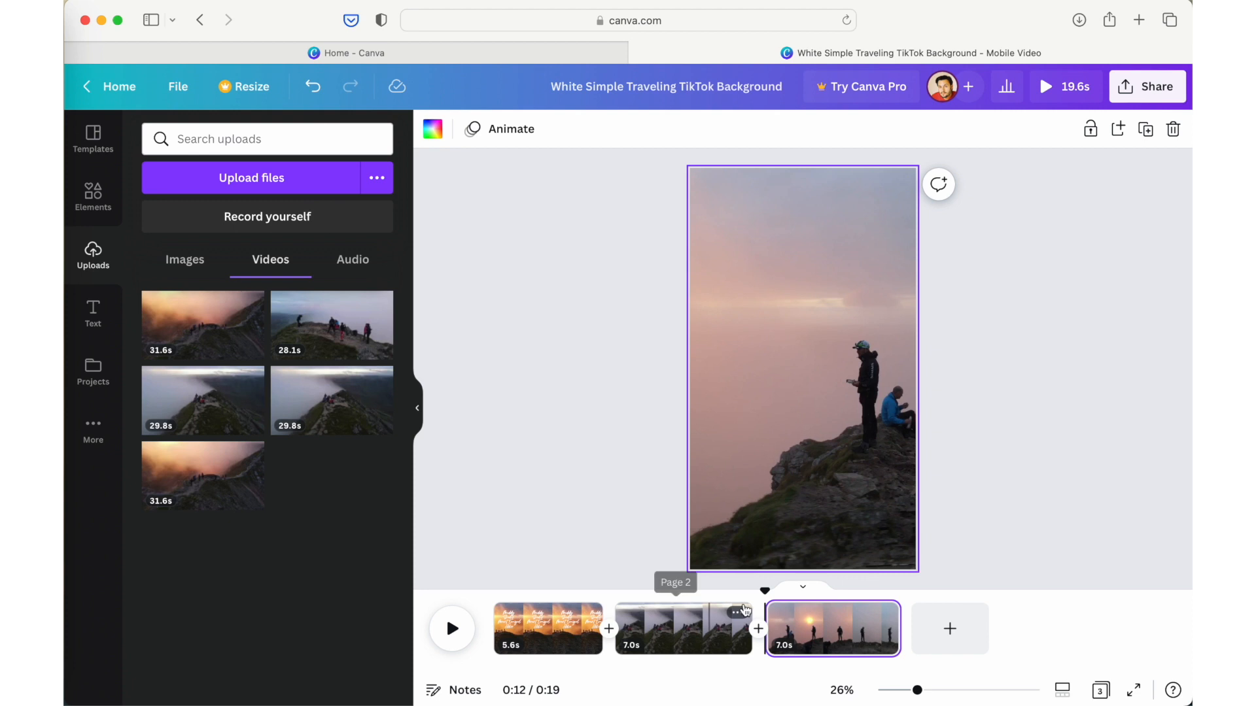
{"action": "left_click", "coordinate": [697, 618]}
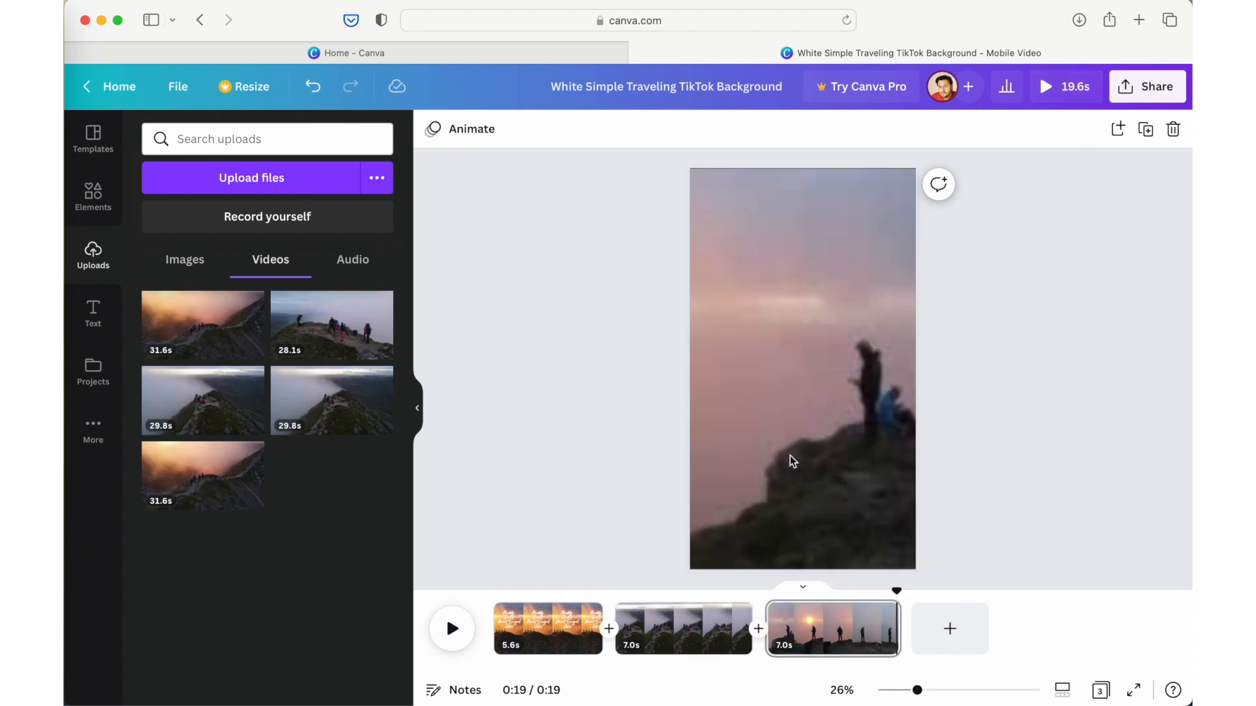
Reframe the third page's video so the standing hiker and the group beside him fit in view, and go to the second page
{"action": "double_click", "coordinate": [790, 456]}
{"action": "left_click_drag", "start_coordinate": [833, 477], "coordinate": [787, 474]}
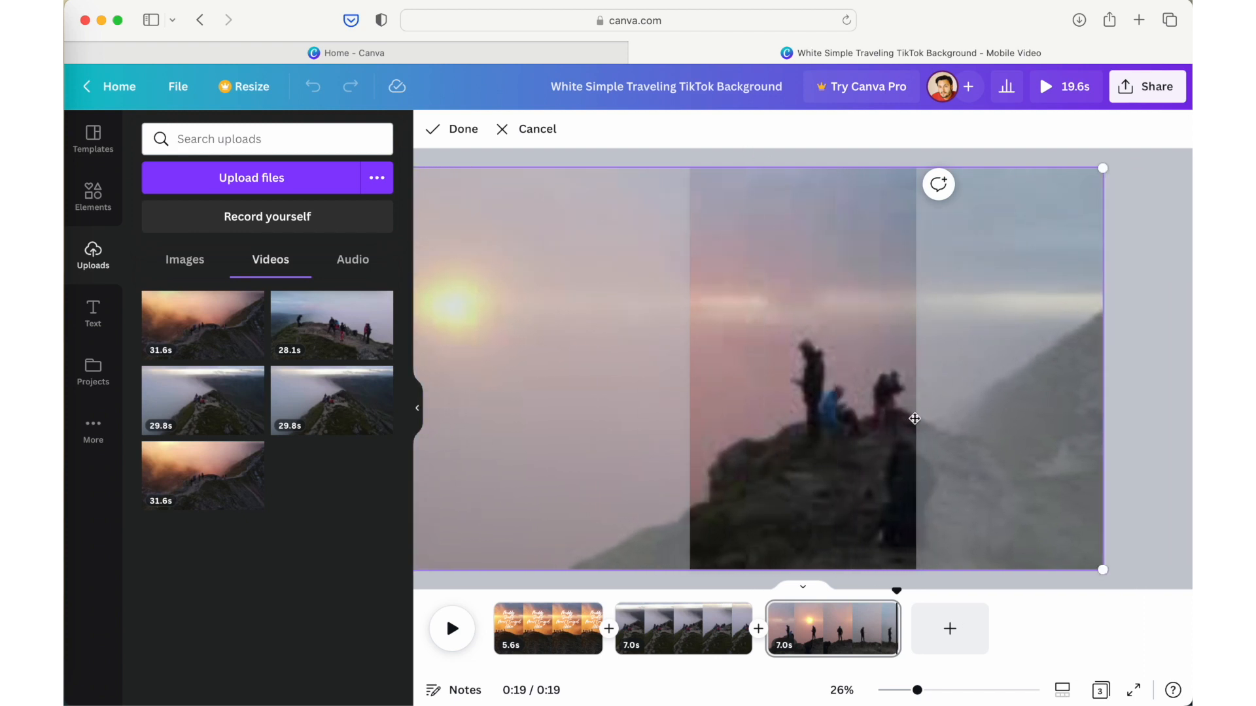
{"action": "left_click", "coordinate": [1170, 375]}
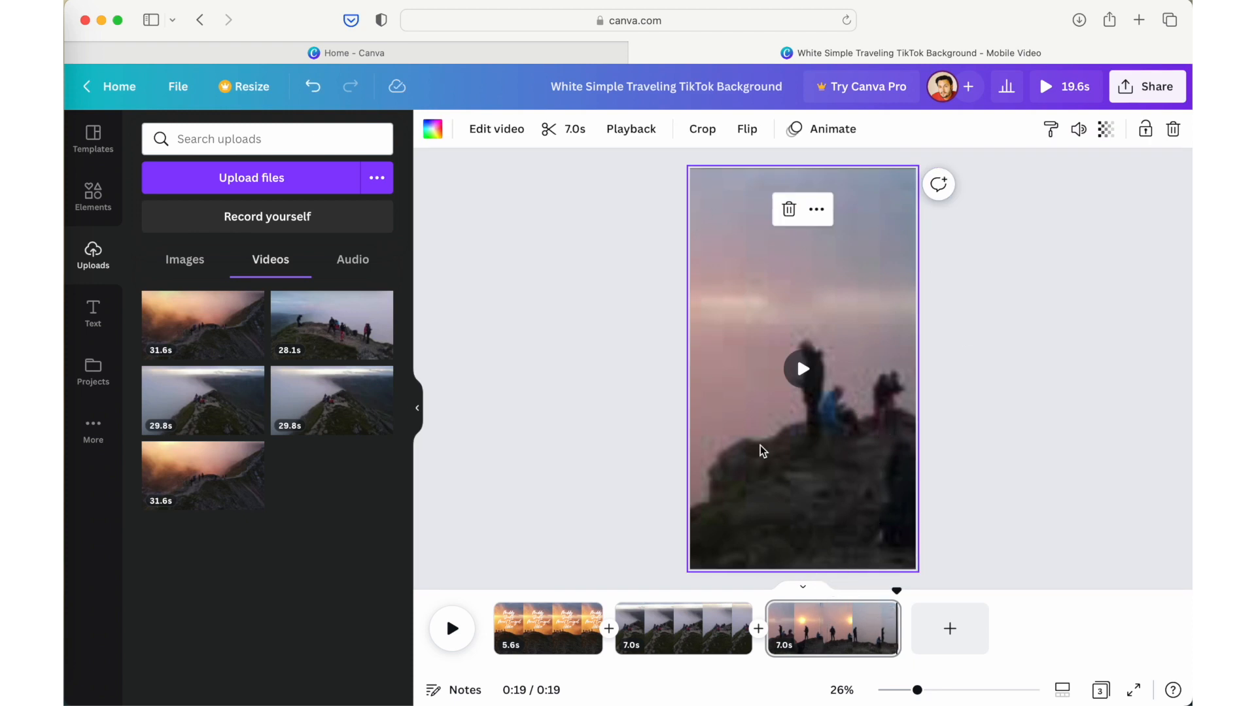
{"action": "left_click", "coordinate": [690, 628]}
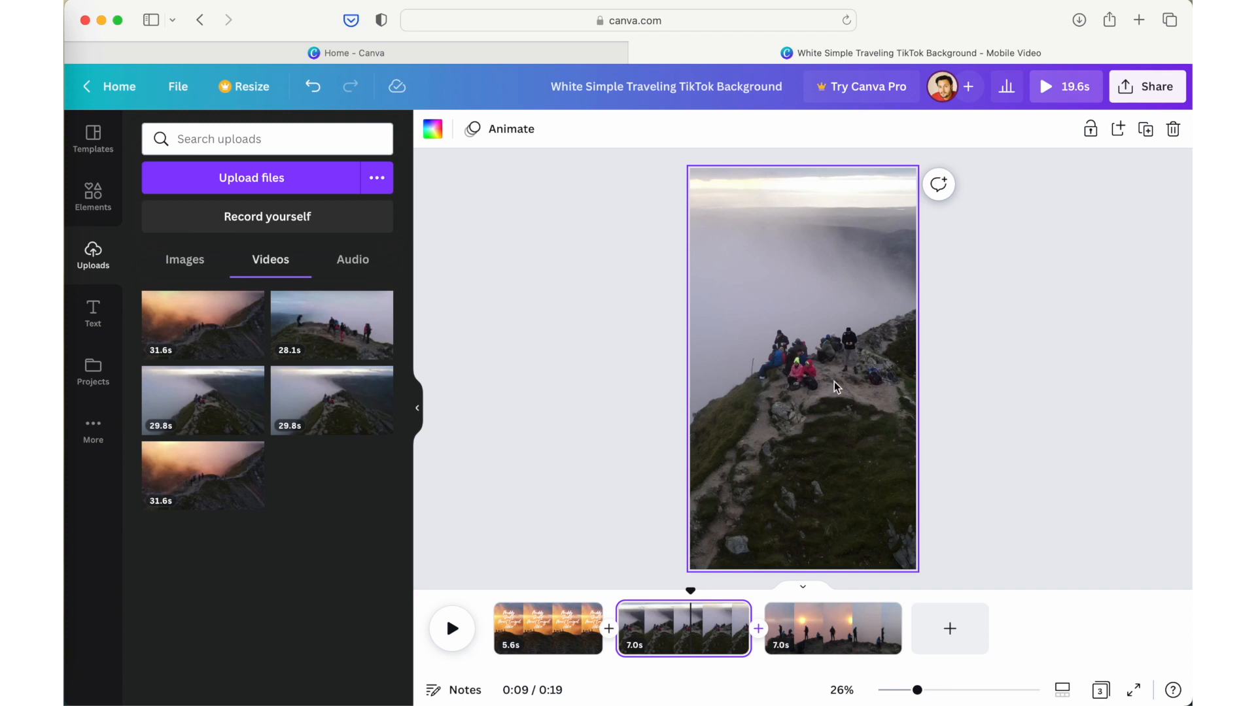
{"action": "left_click", "coordinate": [848, 611]}
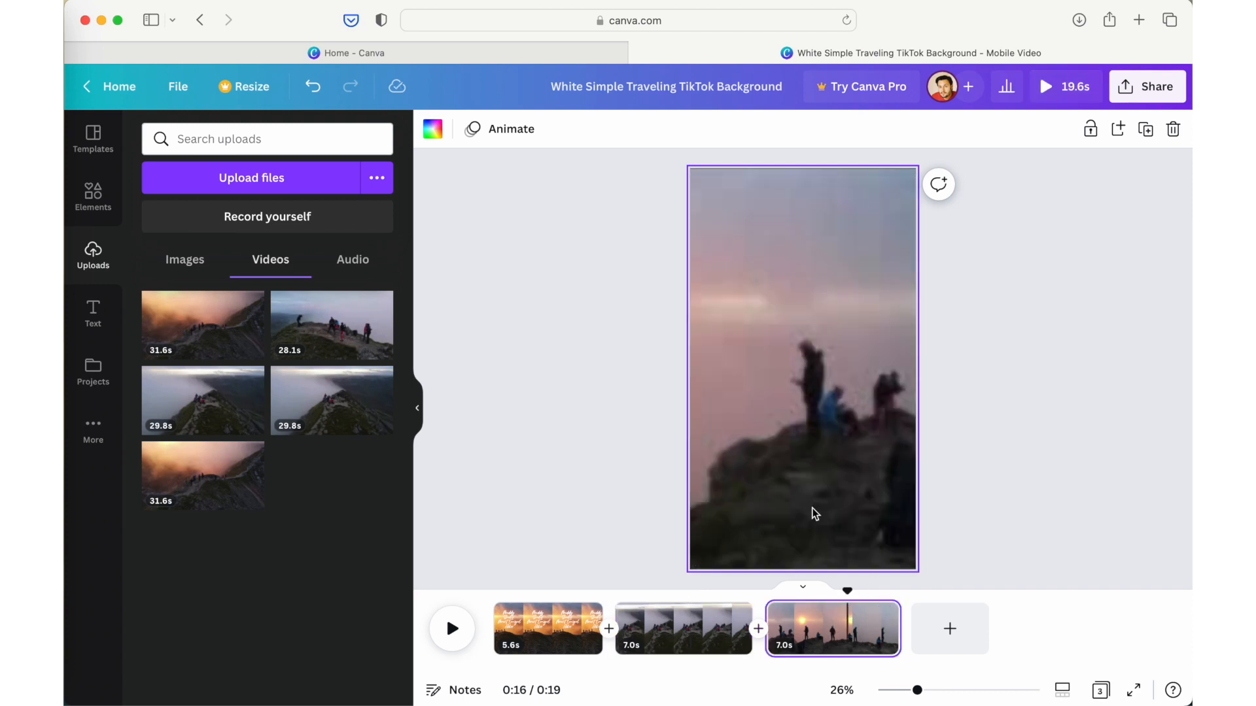
{"action": "left_click", "coordinate": [204, 477]}
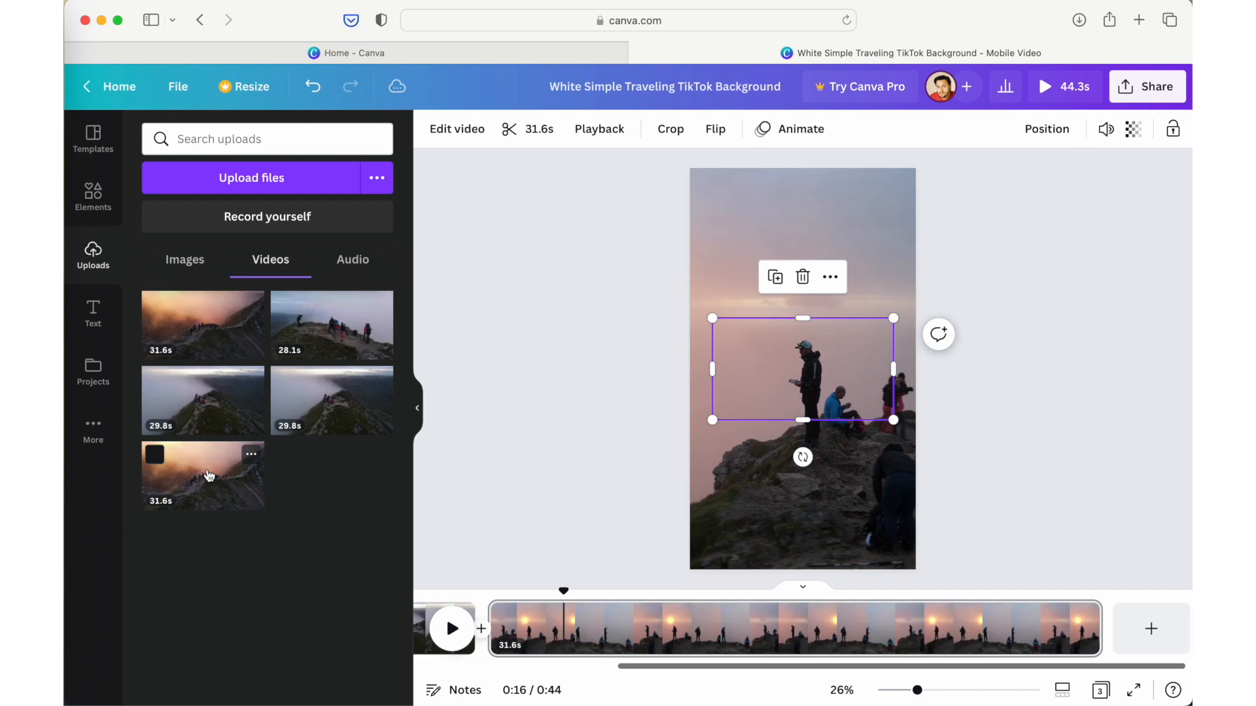
{"action": "key", "text": "Delete"}
Add the uploaded 31.6 s sunset video as the fourth page, slightly reframed around the ridge hikers and trimmed at its end to 7.3 s
{"action": "left_click_drag", "start_coordinate": [180, 322], "coordinate": [967, 636]}
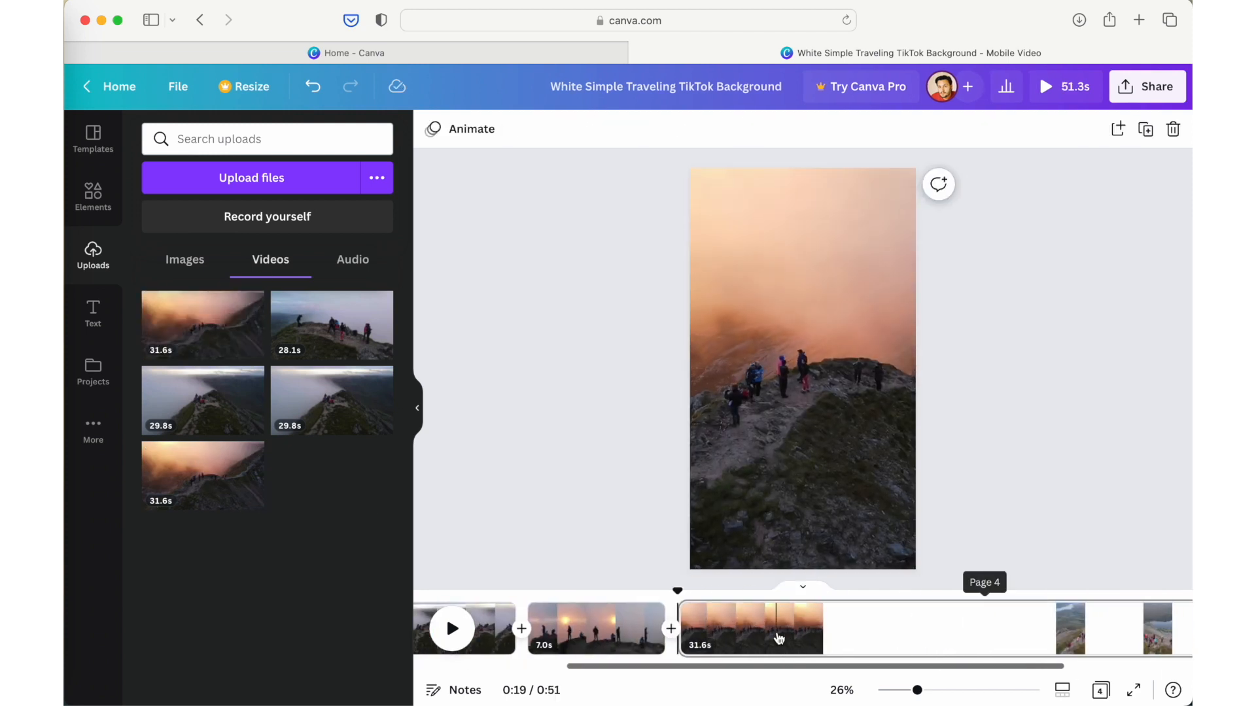
{"action": "double_click", "coordinate": [789, 478]}
{"action": "left_click_drag", "start_coordinate": [798, 460], "coordinate": [812, 463]}
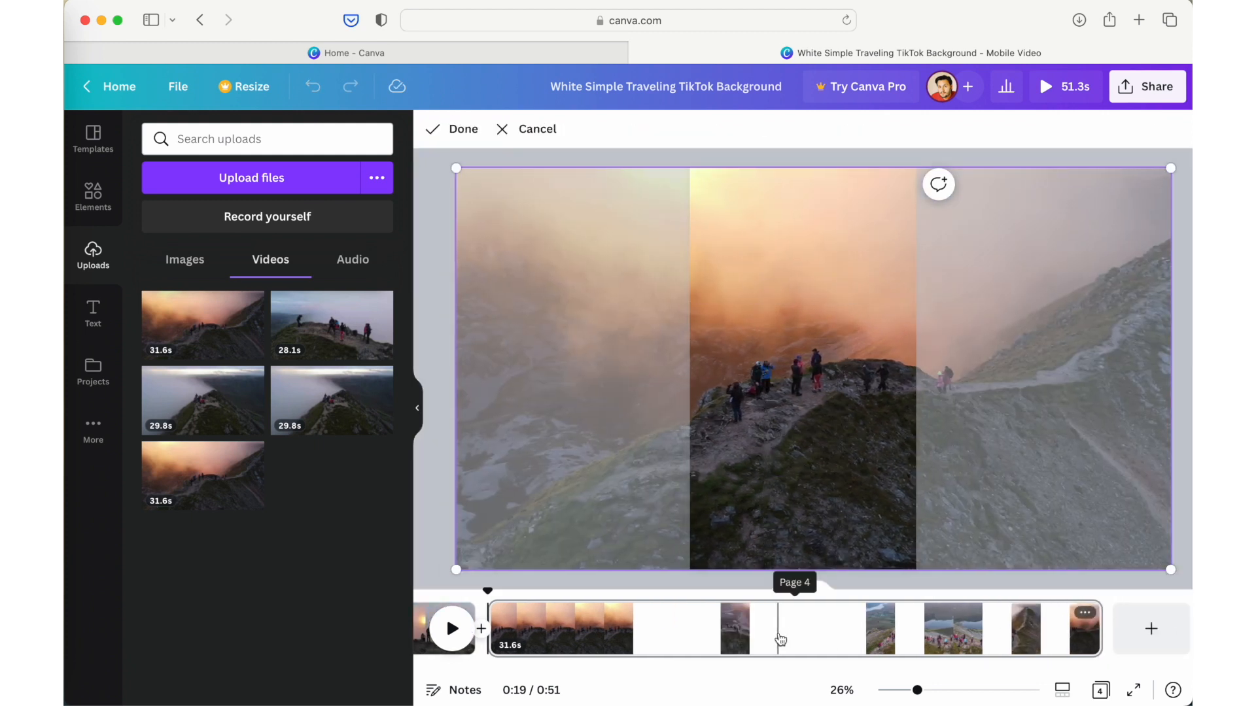
{"action": "left_click", "coordinate": [778, 638]}
{"action": "left_click_drag", "start_coordinate": [1100, 628], "coordinate": [612, 632]}
Add the 31.6 s video again as the fifth page and trim it to a 7.4 s section showing the hikers above the lake
{"action": "left_click_drag", "start_coordinate": [203, 325], "coordinate": [1042, 651]}
{"action": "scroll", "coordinate": [1042, 653], "scroll_direction": "right", "scroll_amount": 1}
{"action": "left_click_drag", "start_coordinate": [553, 631], "coordinate": [837, 632]}
{"action": "left_click_drag", "start_coordinate": [1086, 631], "coordinate": [965, 637]}
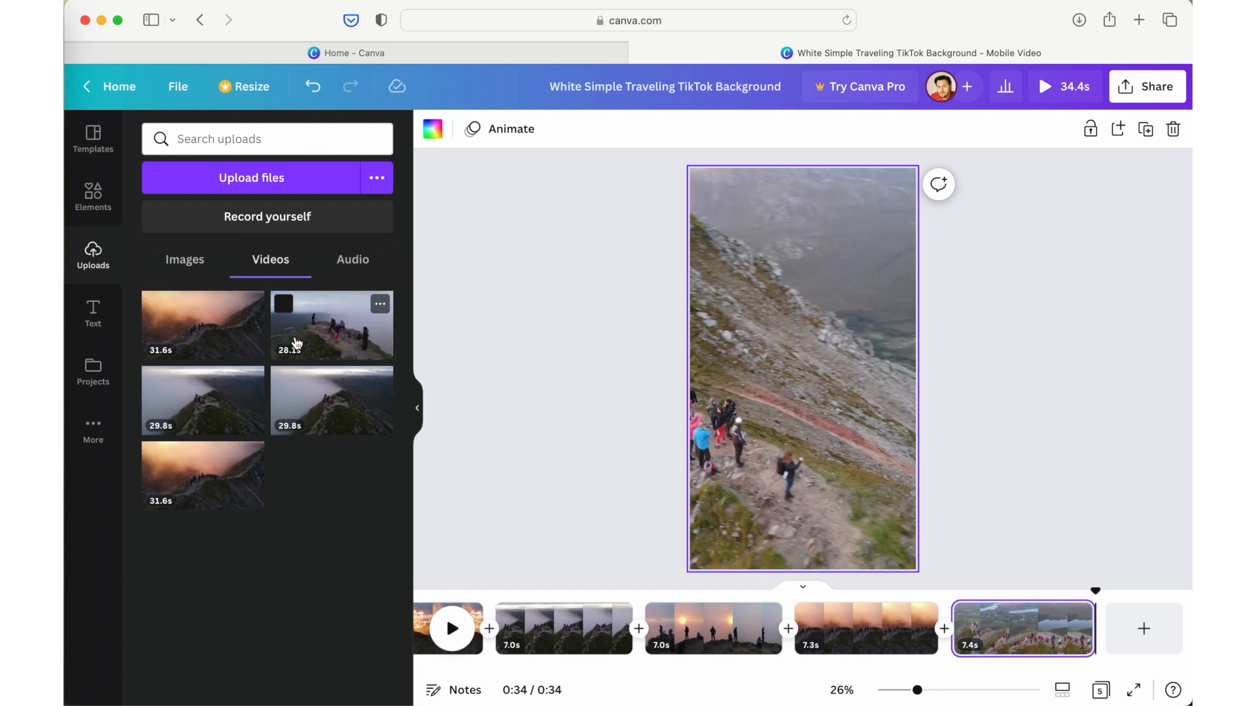
Add the 31.6 s video once more as the sixth page and trim it to a 7.5 s section showing the silhouetted hikers
{"action": "left_click_drag", "start_coordinate": [189, 336], "coordinate": [1146, 635]}
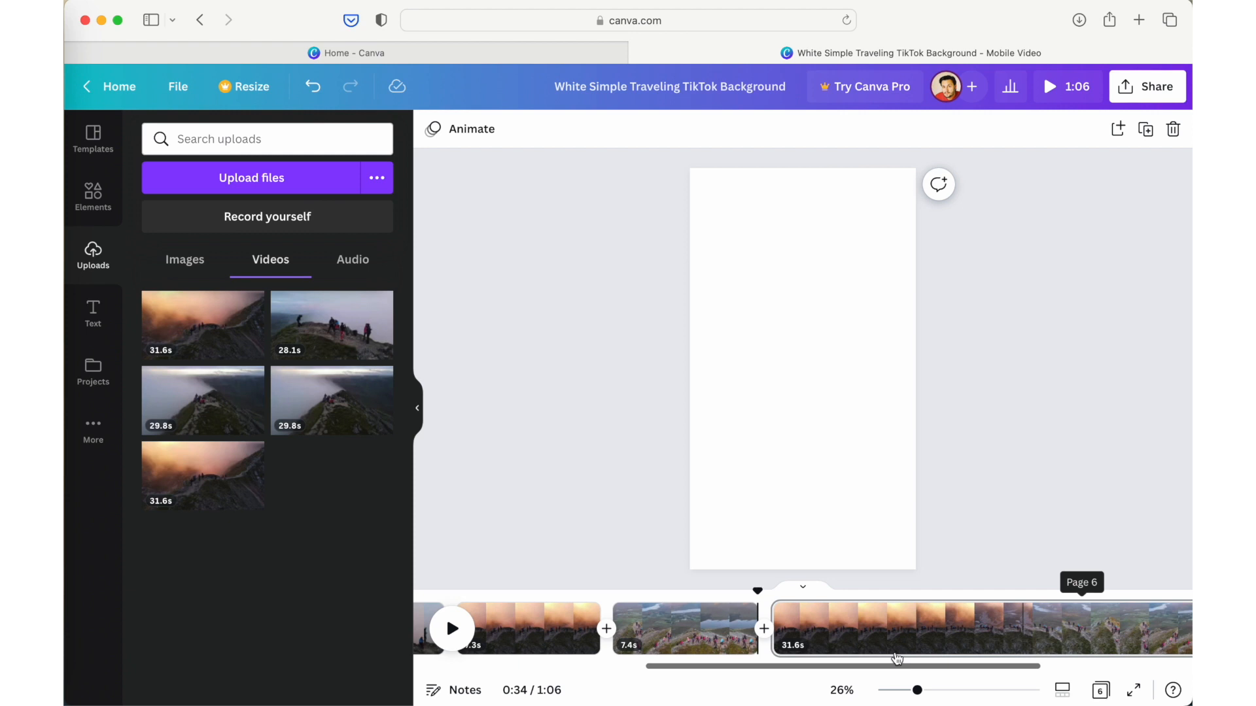
{"action": "left_click_drag", "start_coordinate": [1088, 626], "coordinate": [974, 624]}
{"action": "mouse_move", "coordinate": [1089, 624]}
{"action": "left_mouse_down"}
{"action": "mouse_move", "coordinate": [943, 622]}
{"action": "mouse_move", "coordinate": [1108, 625]}
{"action": "mouse_move", "coordinate": [1064, 629]}
{"action": "mouse_move", "coordinate": [1079, 628]}
{"action": "left_mouse_up"}
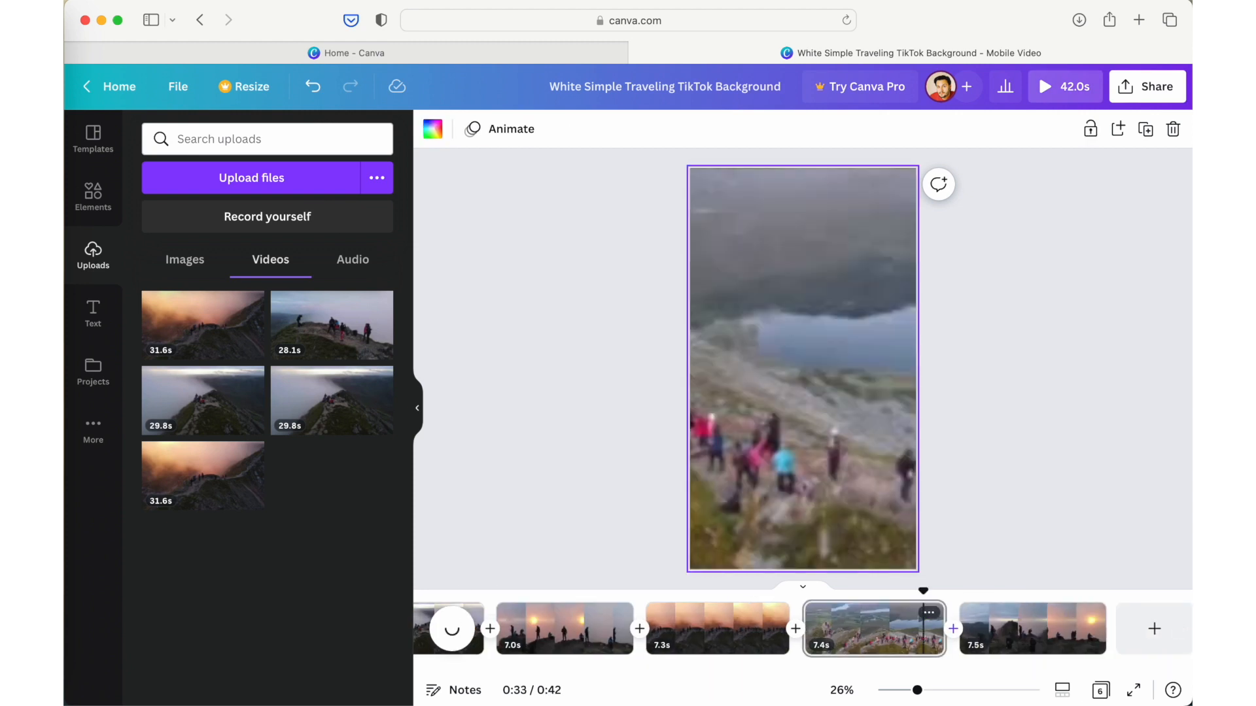
Trim the sixth page's clip further so it lasts 6.2 s
{"action": "left_click", "coordinate": [1032, 627]}
{"action": "double_click", "coordinate": [899, 448]}
{"action": "left_click", "coordinate": [1114, 474]}
{"action": "left_click_drag", "start_coordinate": [966, 628], "coordinate": [1030, 626]}
{"action": "left_click_drag", "start_coordinate": [1097, 627], "coordinate": [1108, 626]}
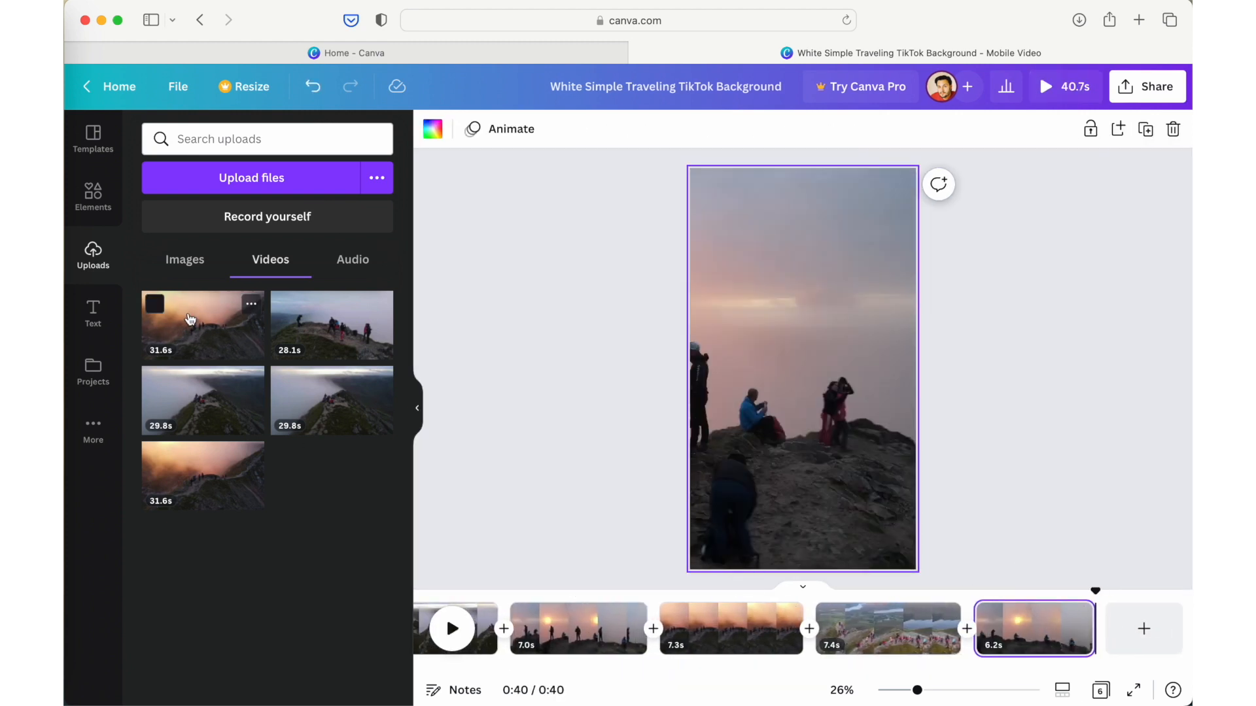
Add the 31.6 s sunset video as the seventh page and trim it so it lasts 6.8 s
{"action": "left_click_drag", "start_coordinate": [189, 325], "coordinate": [1142, 632]}
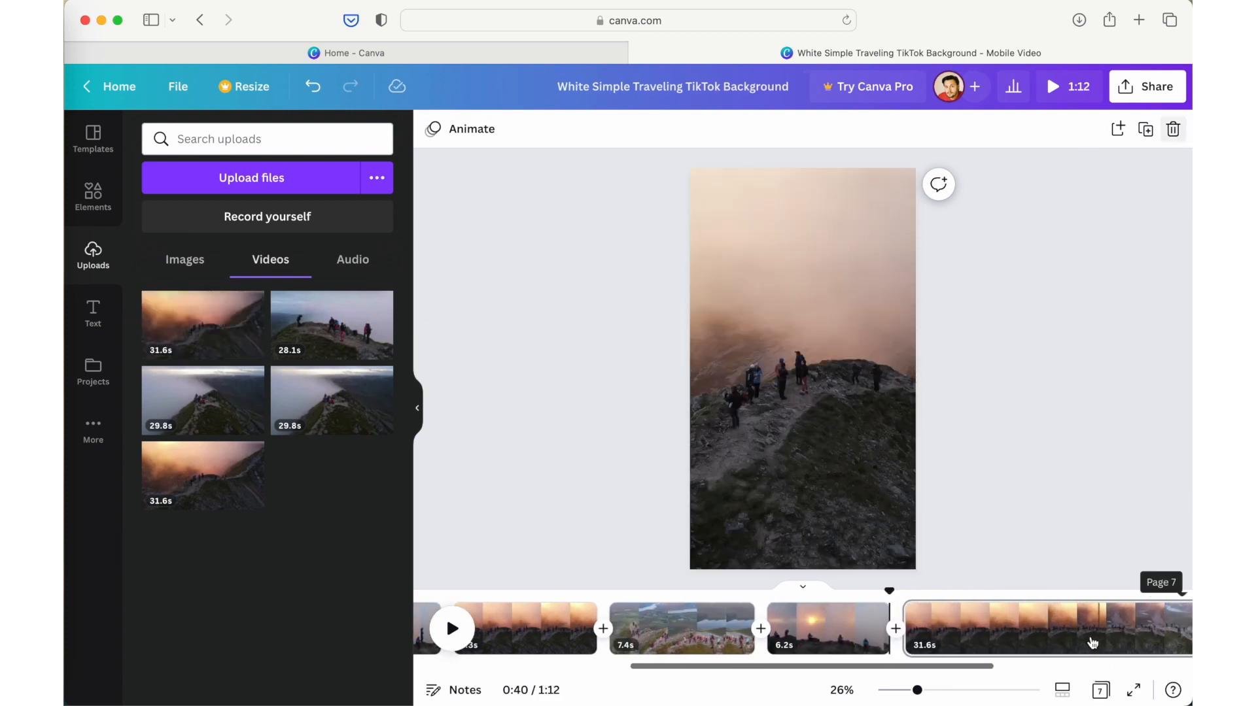
{"action": "left_click_drag", "start_coordinate": [779, 607], "coordinate": [827, 608]}
{"action": "scroll", "coordinate": [991, 626], "scroll_direction": "right", "scroll_amount": 2}
{"action": "left_click_drag", "start_coordinate": [1149, 628], "coordinate": [730, 625]}
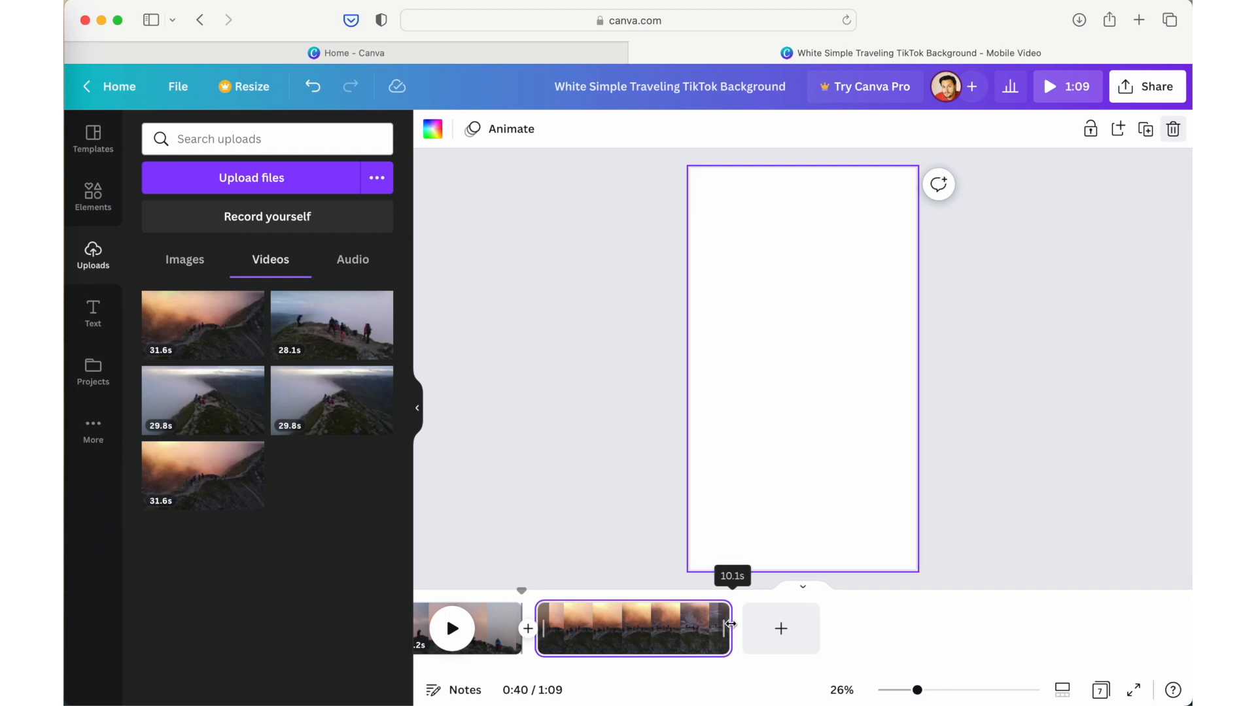
{"action": "left_click_drag", "start_coordinate": [730, 624], "coordinate": [699, 632]}
{"action": "mouse_move", "coordinate": [949, 625]}
{"action": "left_mouse_down"}
{"action": "mouse_move", "coordinate": [1093, 630]}
{"action": "mouse_move", "coordinate": [962, 639]}
{"action": "left_mouse_up"}
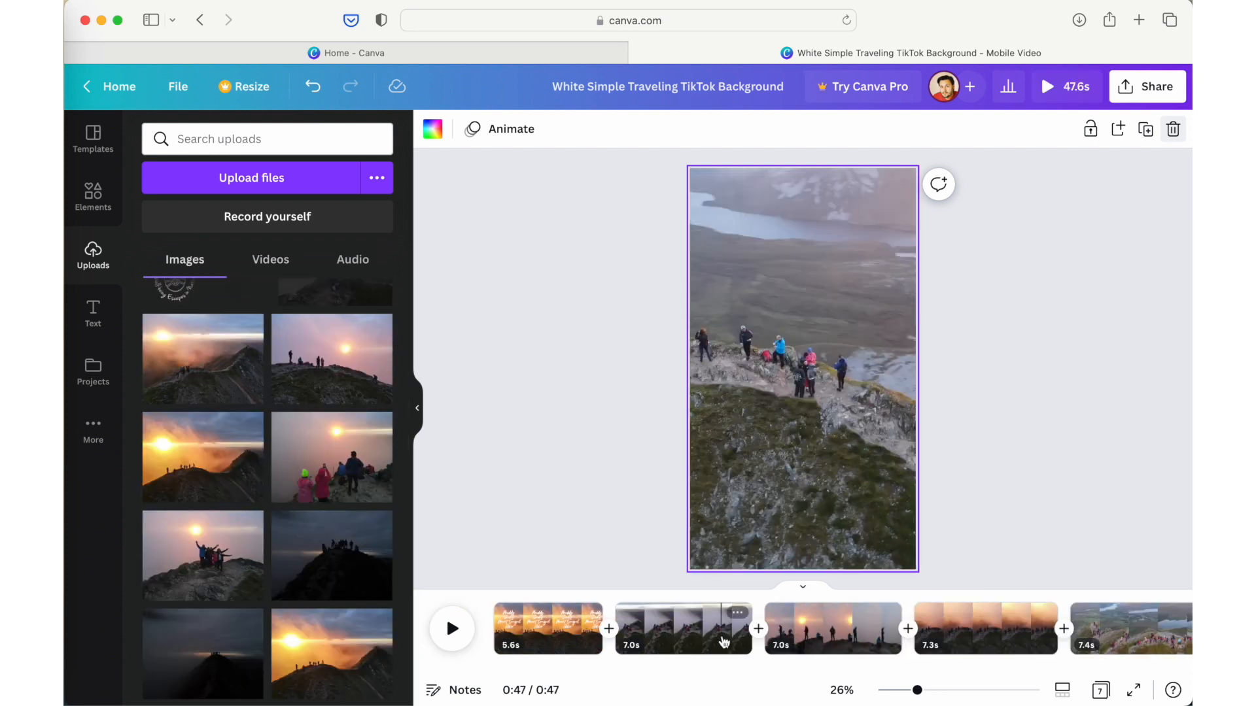
Add the dark silhouette photo, the arms-raised group photo and the pink-jacket hikers photo as pages eight to ten
{"action": "scroll", "coordinate": [738, 639], "scroll_direction": "right", "scroll_amount": 5}
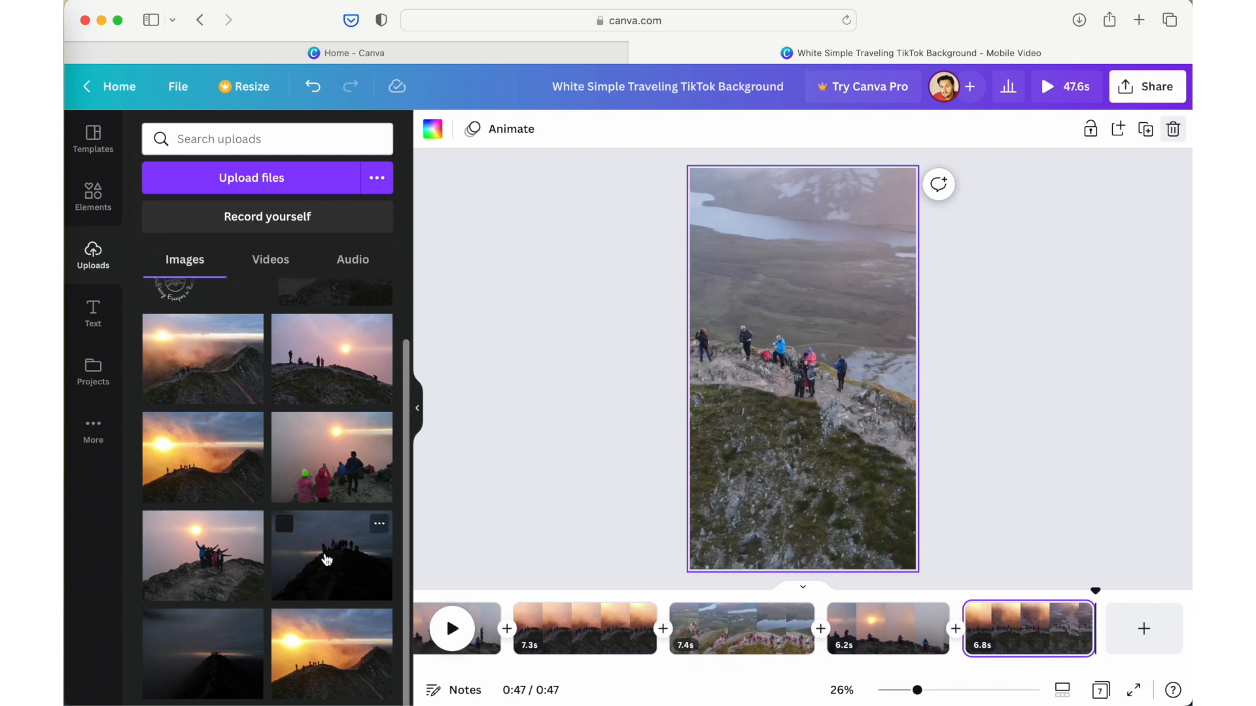
{"action": "left_click_drag", "start_coordinate": [314, 558], "coordinate": [1145, 618]}
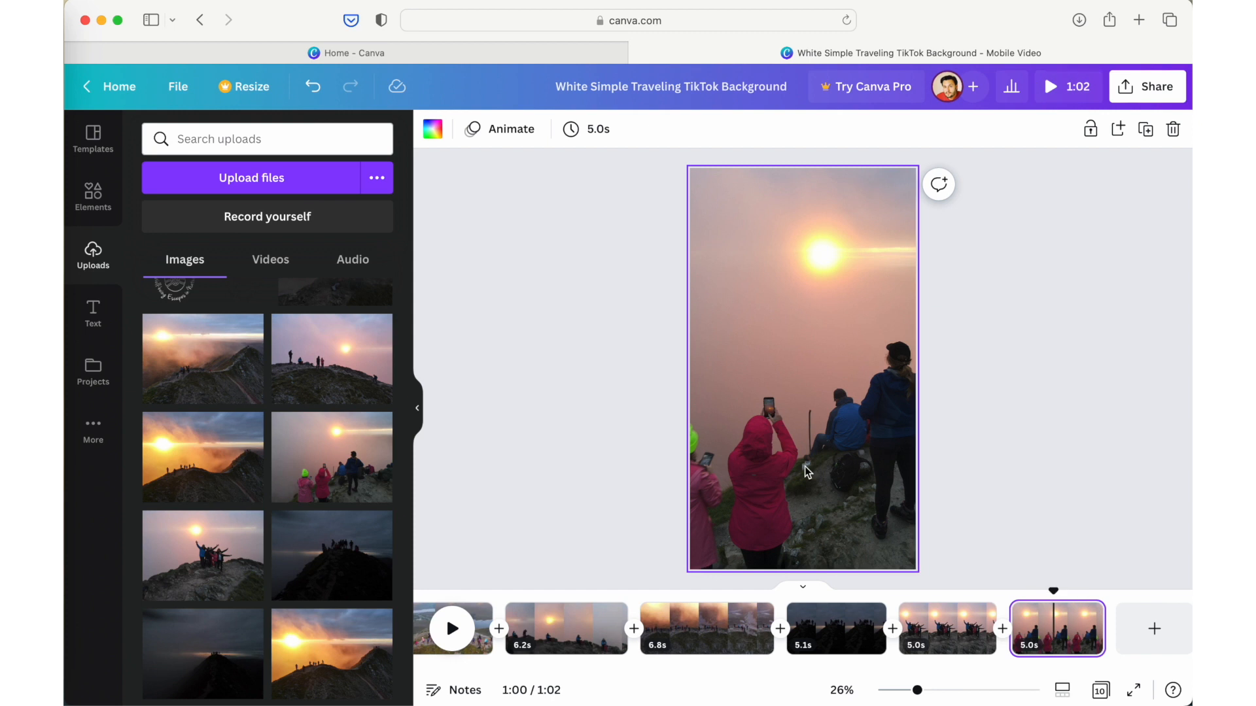
Add the sunset ridge photo as page eleven and reposition it so the bright sun and the row of hikers fit in the frame
{"action": "left_click_drag", "start_coordinate": [202, 451], "coordinate": [744, 434]}
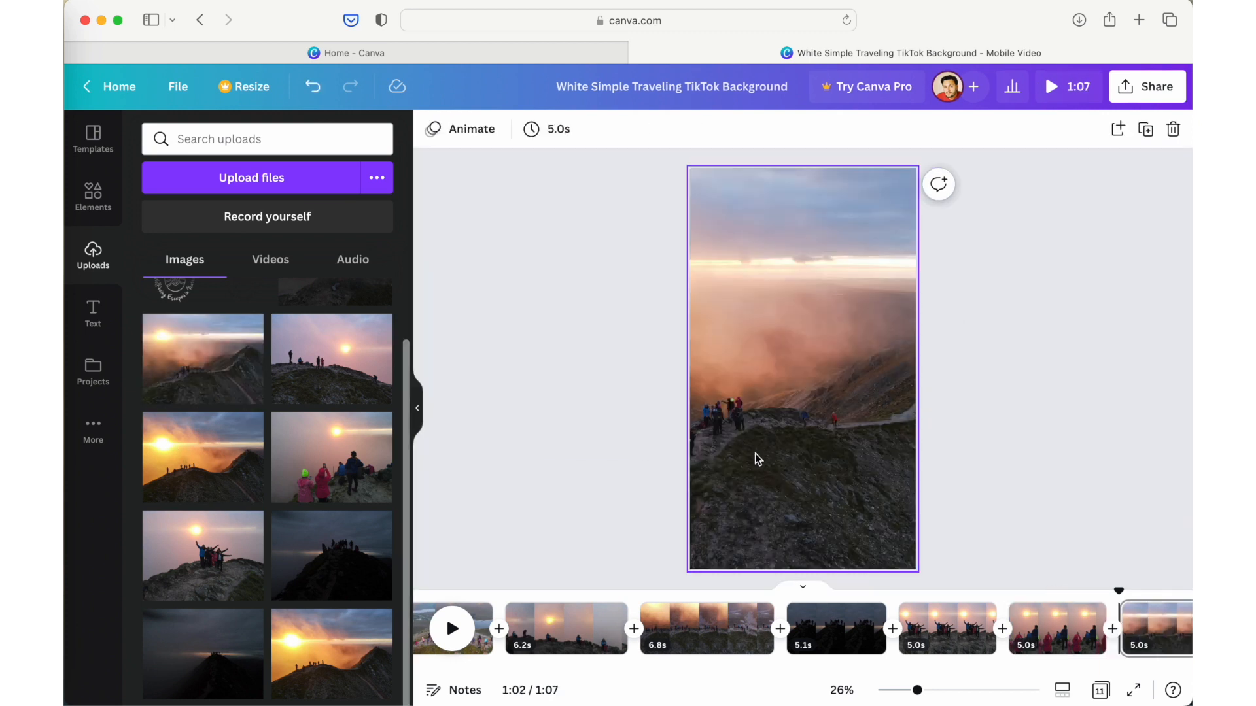
{"action": "double_click", "coordinate": [755, 454]}
{"action": "left_click_drag", "start_coordinate": [754, 454], "coordinate": [853, 463]}
{"action": "left_click", "coordinate": [1101, 584]}
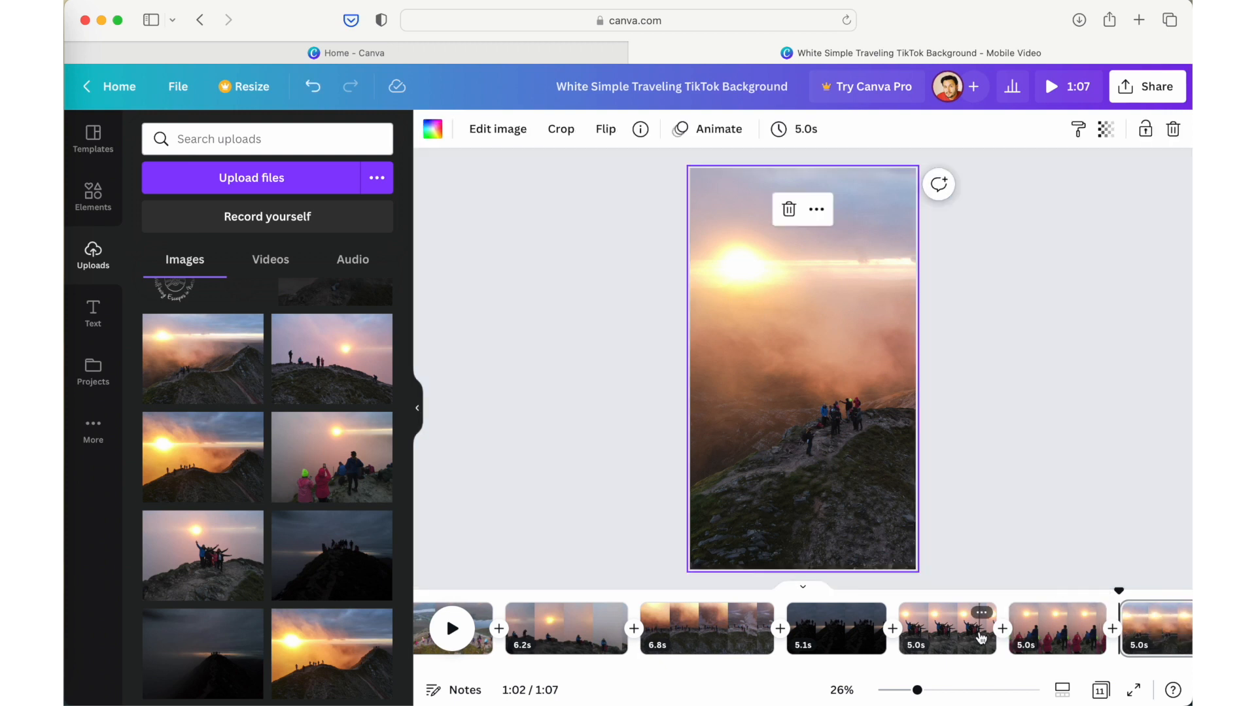
{"action": "left_click", "coordinate": [644, 439]}
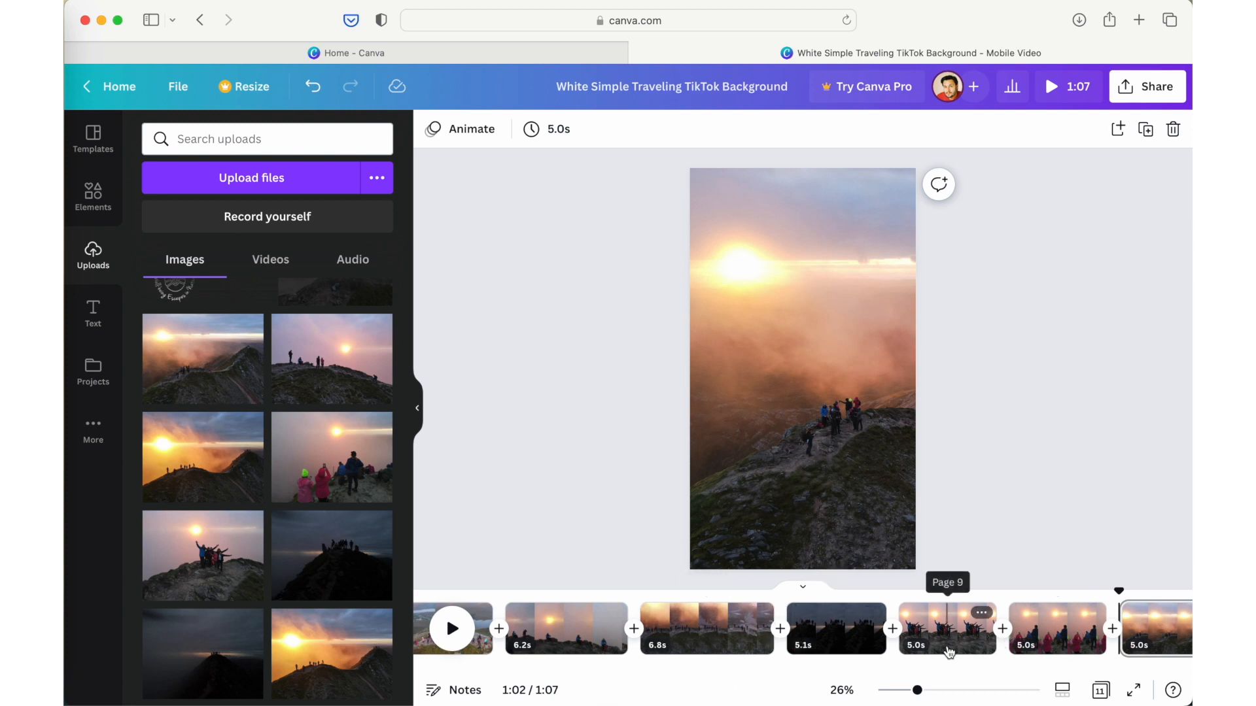
Trim the end of the fifth page to 6.7 s and the end of the seventh page to 5.7 s
{"action": "scroll", "coordinate": [686, 628], "scroll_direction": "left", "scroll_amount": 5}
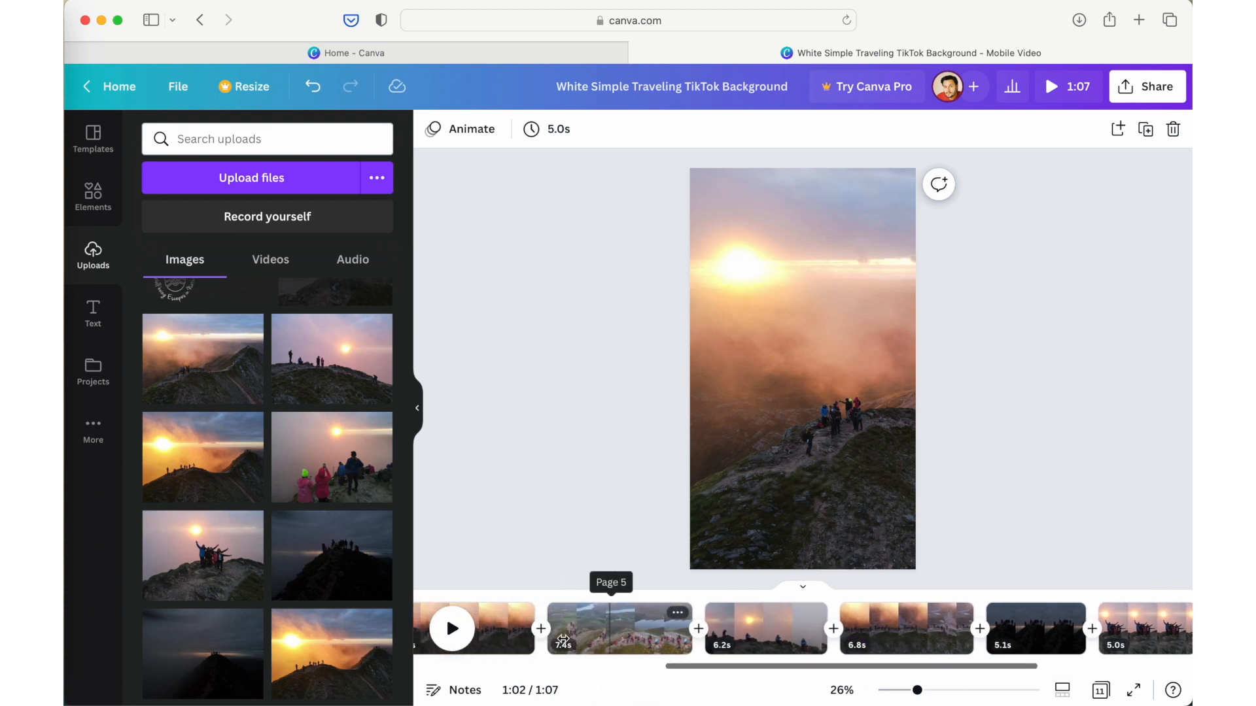
{"action": "left_click", "coordinate": [718, 641]}
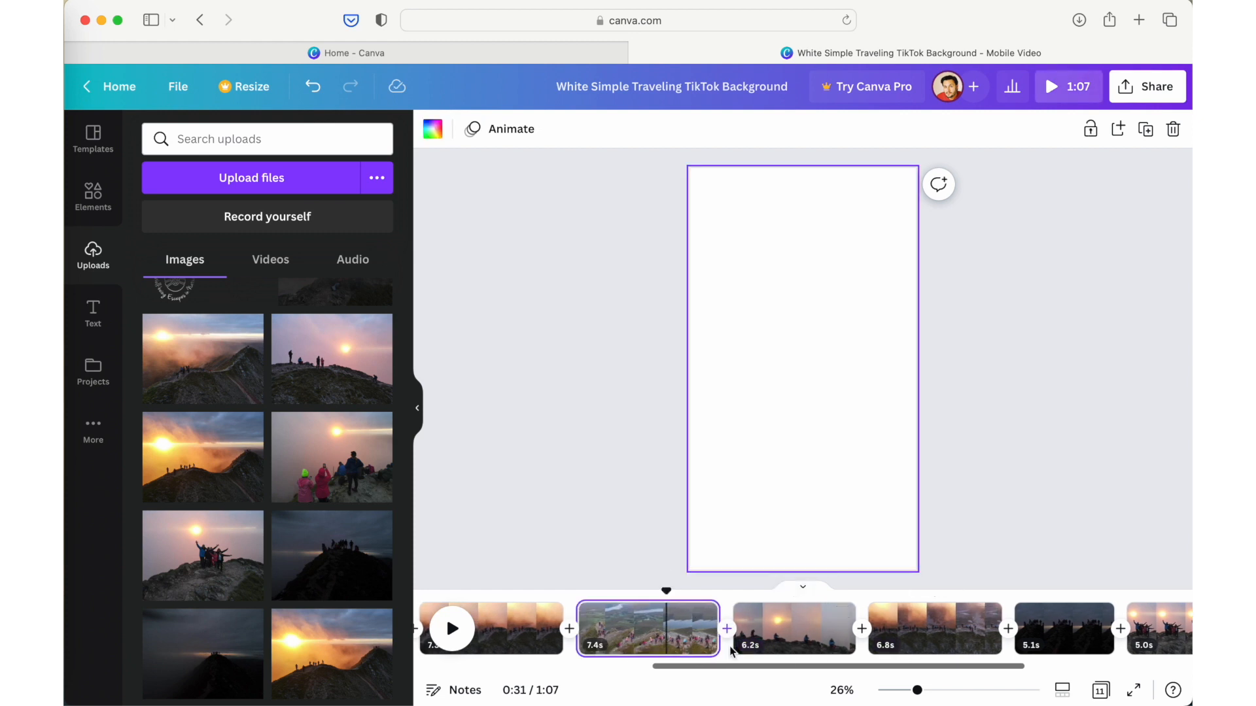
{"action": "left_click_drag", "start_coordinate": [713, 641], "coordinate": [703, 641]}
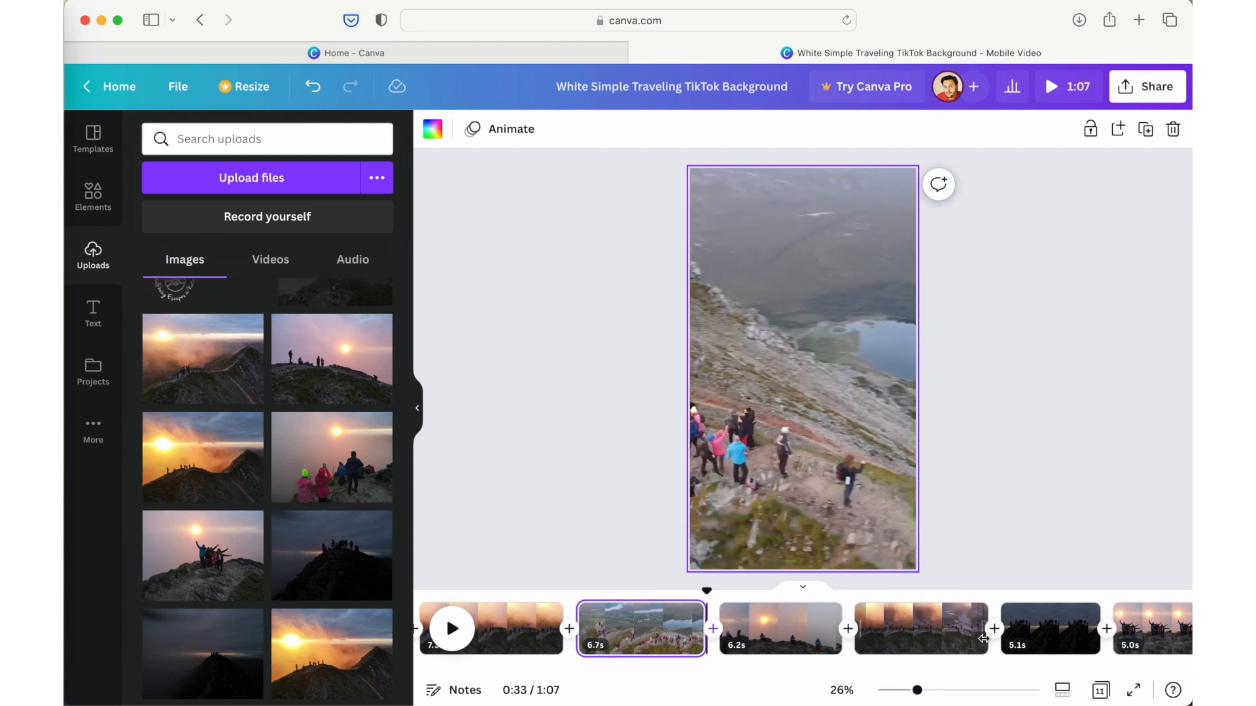
{"action": "left_click_drag", "start_coordinate": [979, 641], "coordinate": [962, 641]}
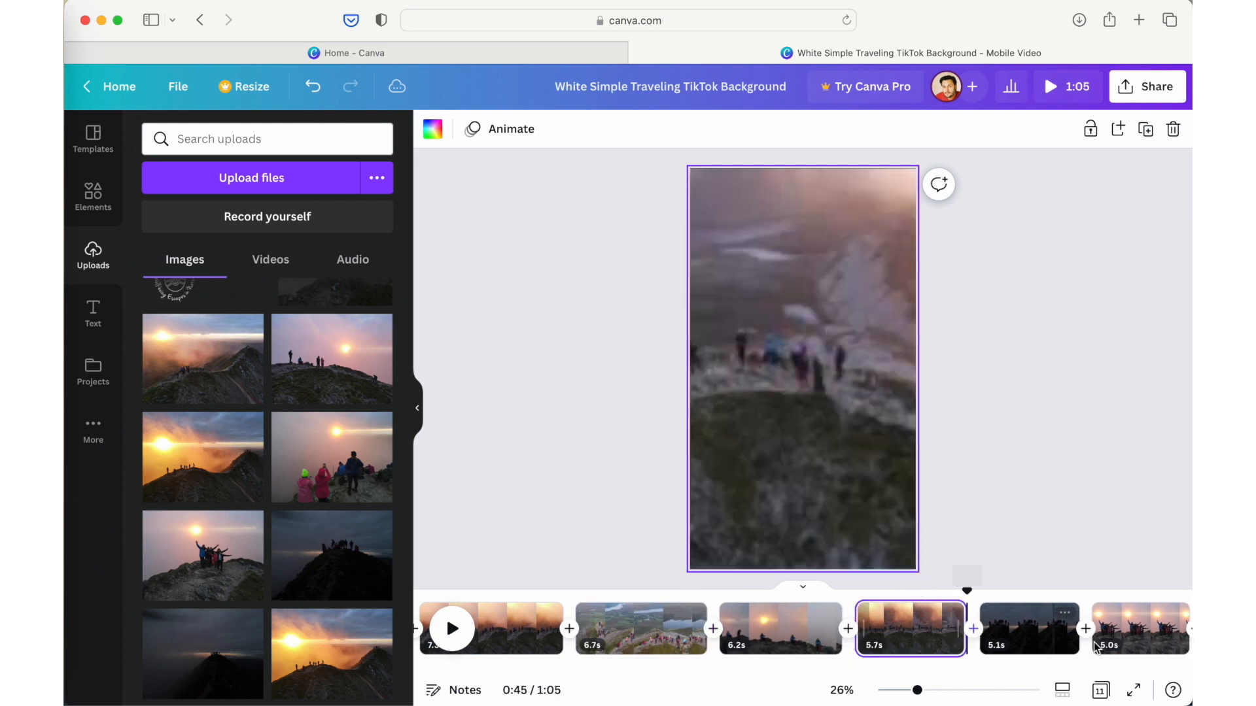
Shorten pages 2 to 6 to 6.4, 6.1, 6.2, 6.2 and 6.1 s, and pages 8 to 10 to 4.7, 4.4 and 3.8 s
{"action": "mouse_move", "coordinate": [1074, 643]}
{"action": "left_mouse_down"}
{"action": "mouse_move", "coordinate": [1069, 625]}
{"action": "mouse_move", "coordinate": [983, 620]}
{"action": "mouse_move", "coordinate": [988, 649]}
{"action": "mouse_move", "coordinate": [963, 648]}
{"action": "mouse_move", "coordinate": [1097, 648]}
{"action": "left_mouse_up"}
{"action": "scroll", "coordinate": [850, 647], "scroll_direction": "left", "scroll_amount": 5}
{"action": "scroll", "coordinate": [866, 650], "scroll_direction": "right", "scroll_amount": 5}
{"action": "left_click", "coordinate": [881, 637]}
{"action": "left_click_drag", "start_coordinate": [1021, 646], "coordinate": [1014, 646]}
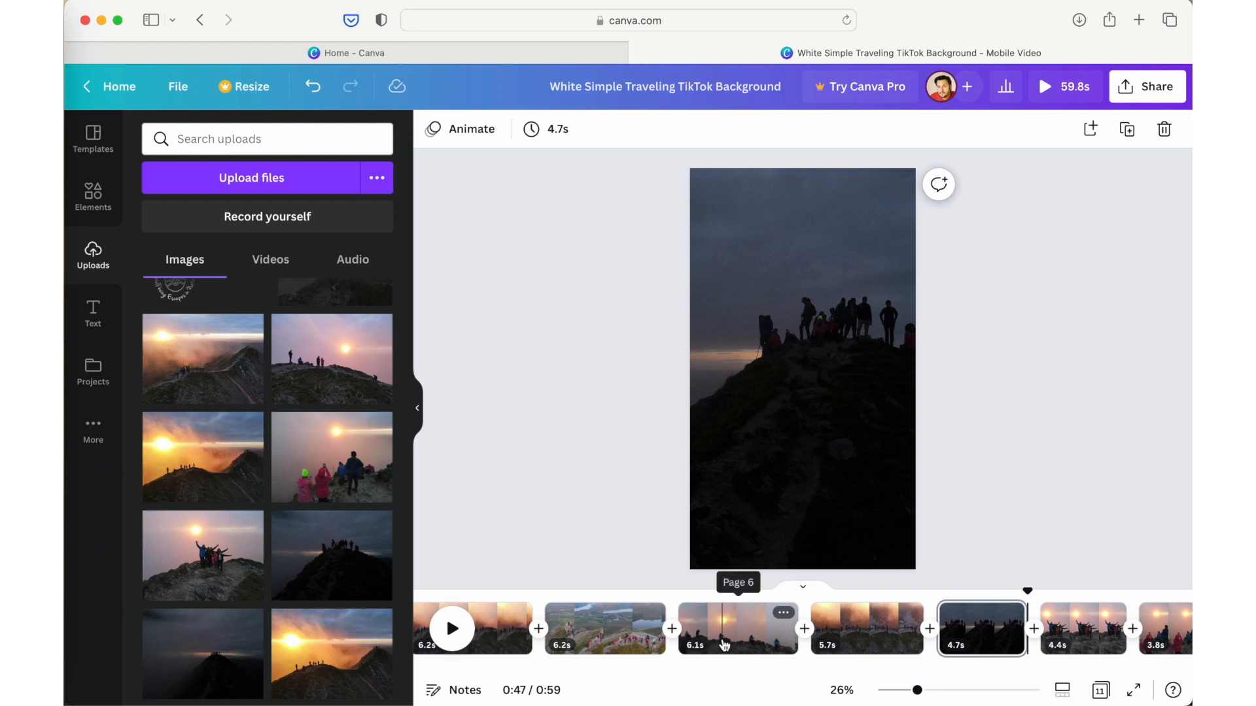
Add a Line Wipe transition lasting 1.5 seconds between the title page and the second page, and play it back
{"action": "scroll", "coordinate": [719, 645], "scroll_direction": "left", "scroll_amount": 5}
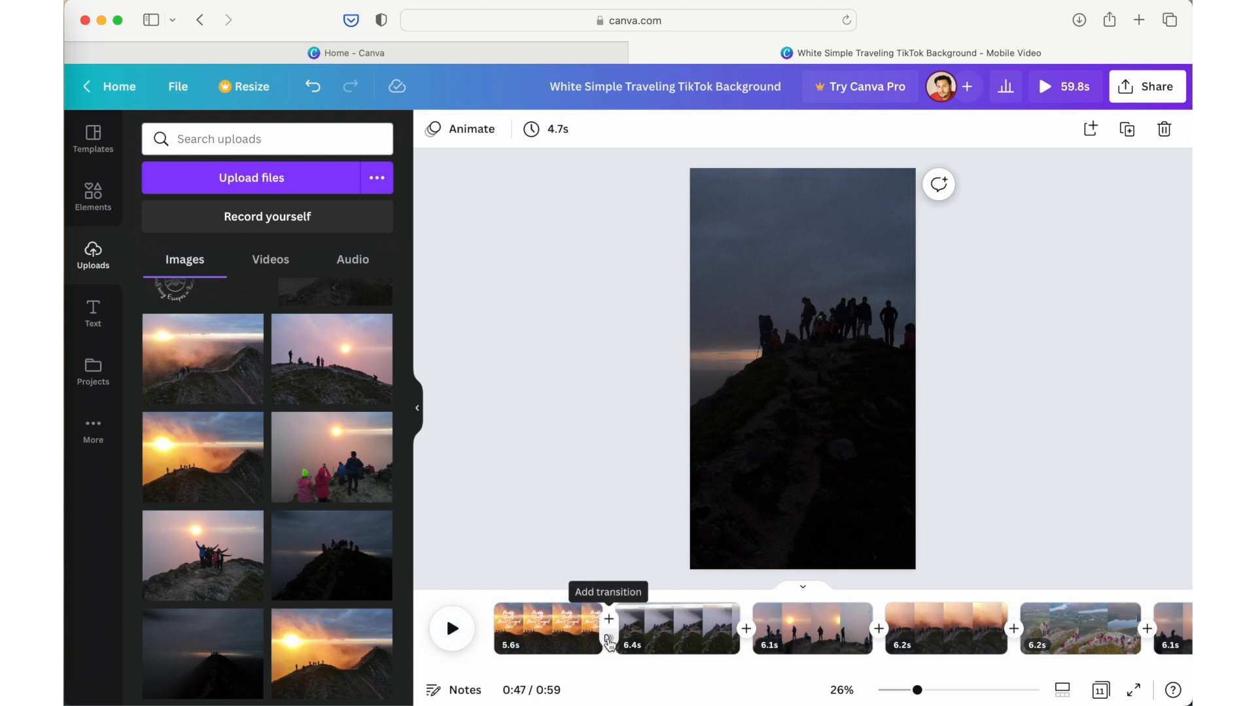
{"action": "left_click", "coordinate": [608, 641]}
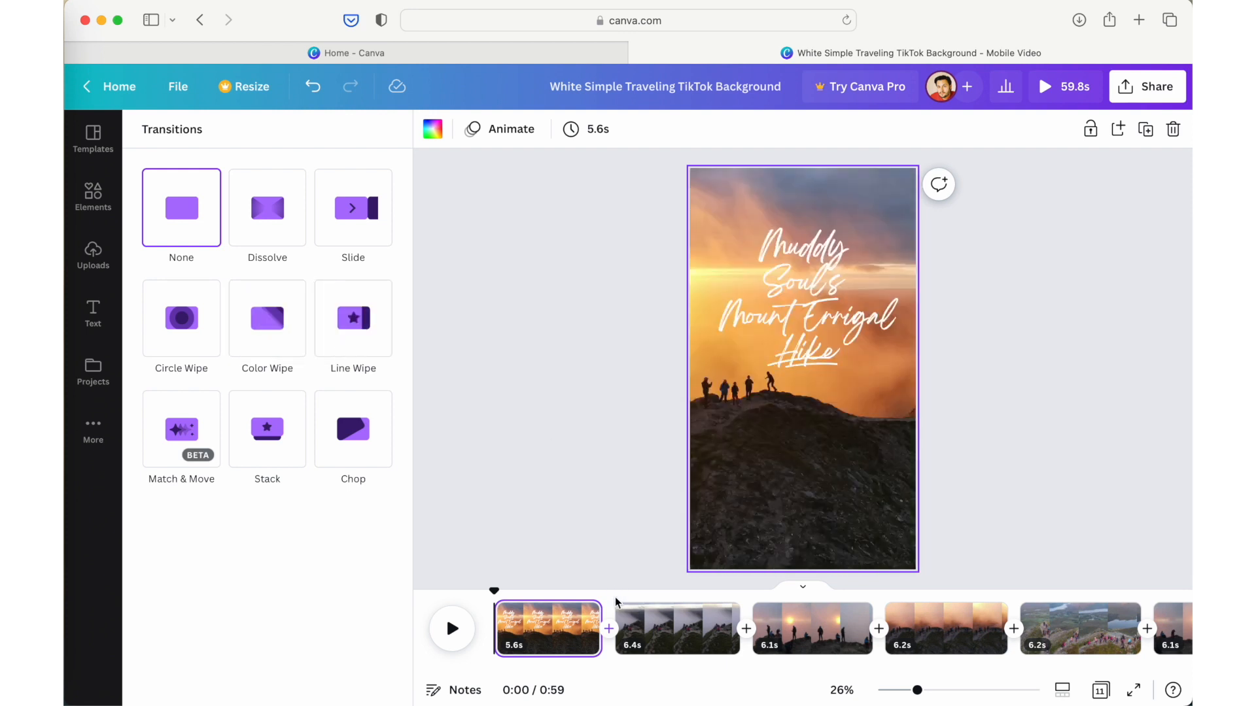
{"action": "left_click", "coordinate": [389, 348]}
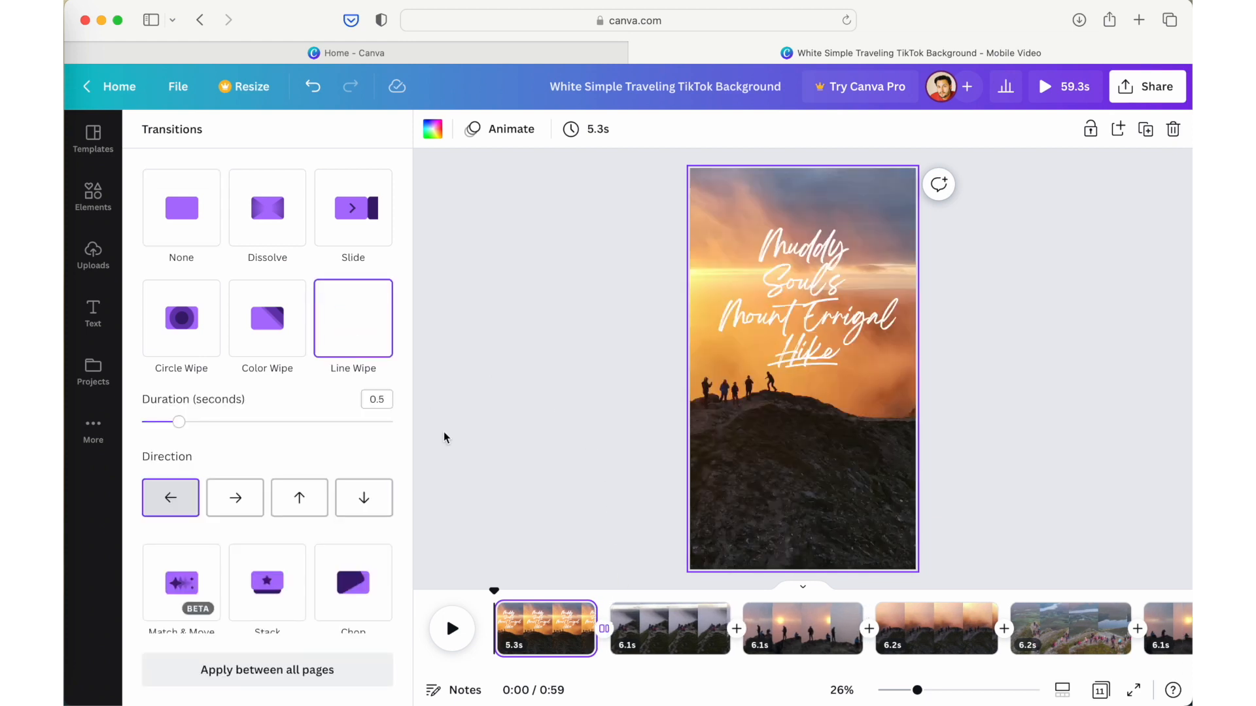
{"action": "left_click_drag", "start_coordinate": [179, 423], "coordinate": [273, 432]}
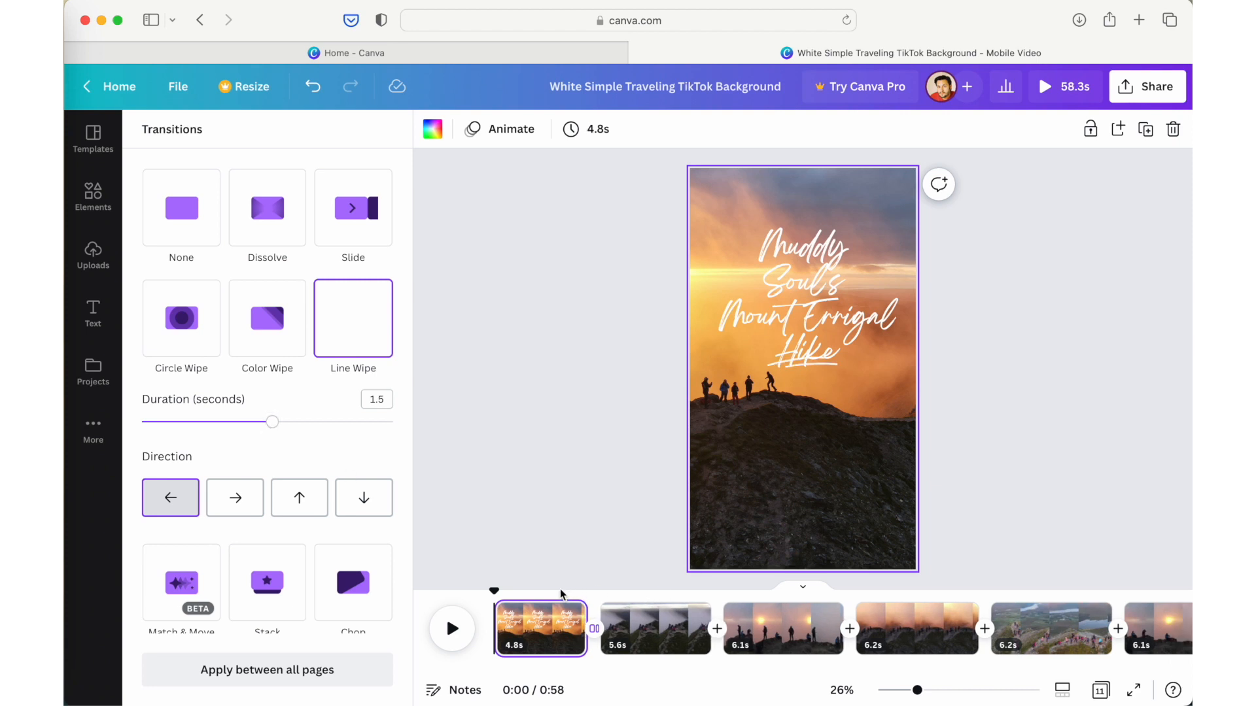
{"action": "left_click", "coordinate": [455, 629]}
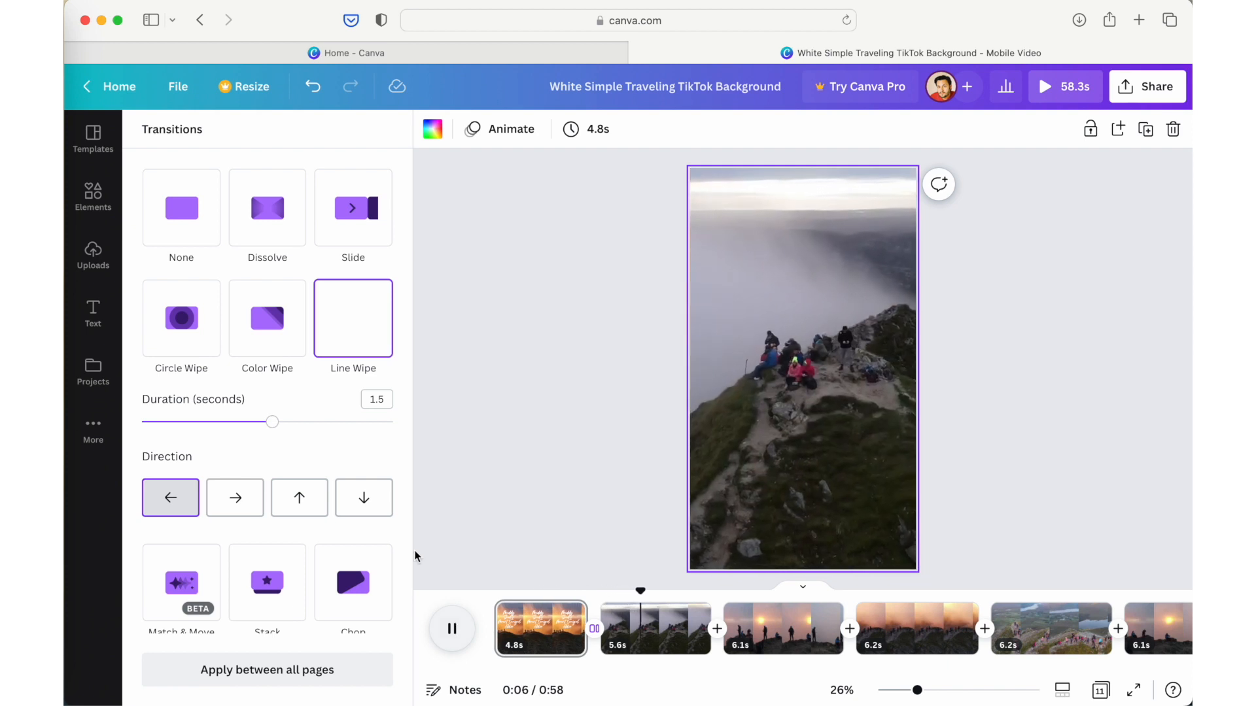
{"action": "left_click", "coordinate": [93, 255]}
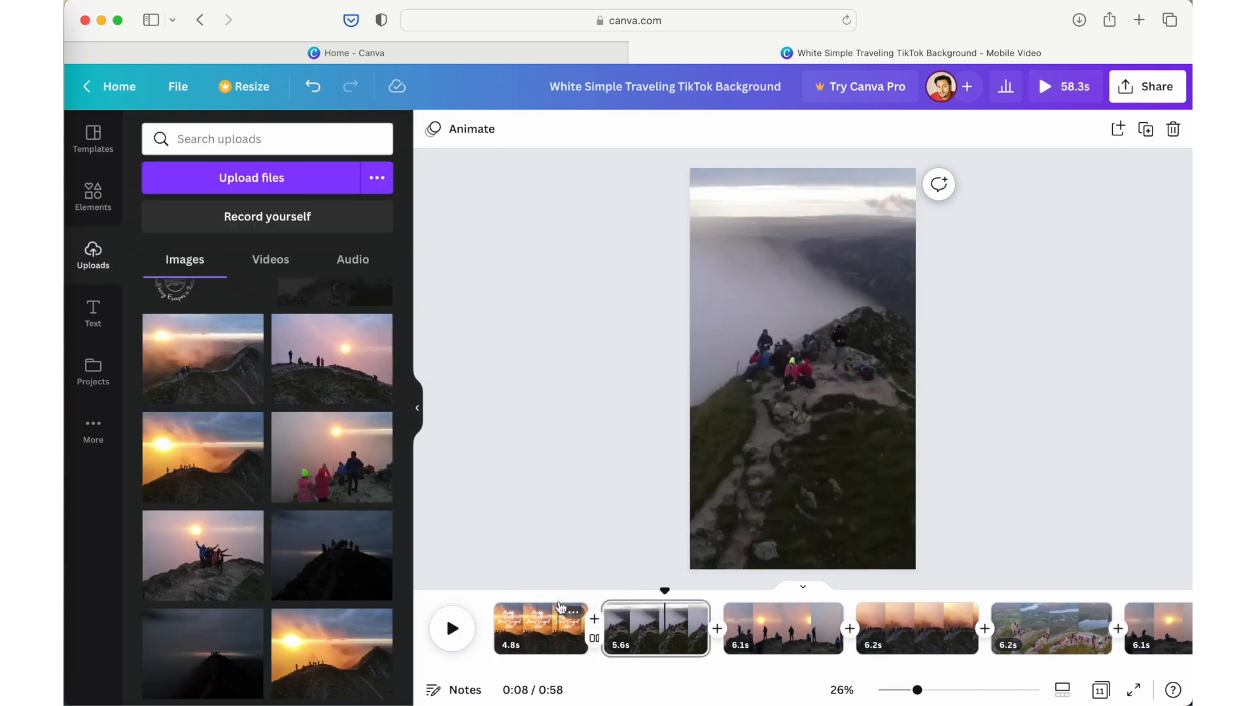
Shorten the Line Wipe after the title page and add Line Wipe transitions between pages 2 to 5
{"action": "left_click", "coordinate": [594, 639]}
{"action": "left_click_drag", "start_coordinate": [273, 425], "coordinate": [175, 423]}
{"action": "left_click", "coordinate": [723, 629]}
{"action": "left_click", "coordinate": [353, 319]}
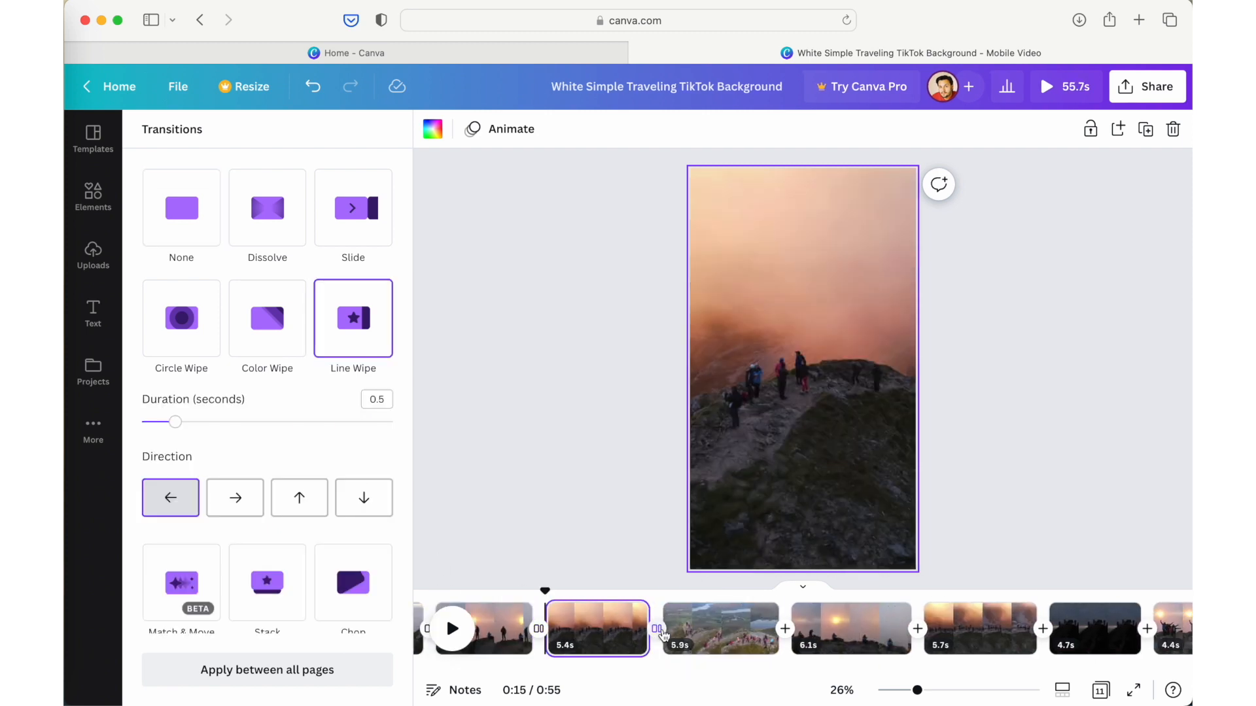
Add Line Wipe transitions lasting 1.2 seconds between pages 5 and 6 and between pages 6 and 7
{"action": "left_click", "coordinate": [785, 629]}
{"action": "left_click", "coordinate": [353, 318]}
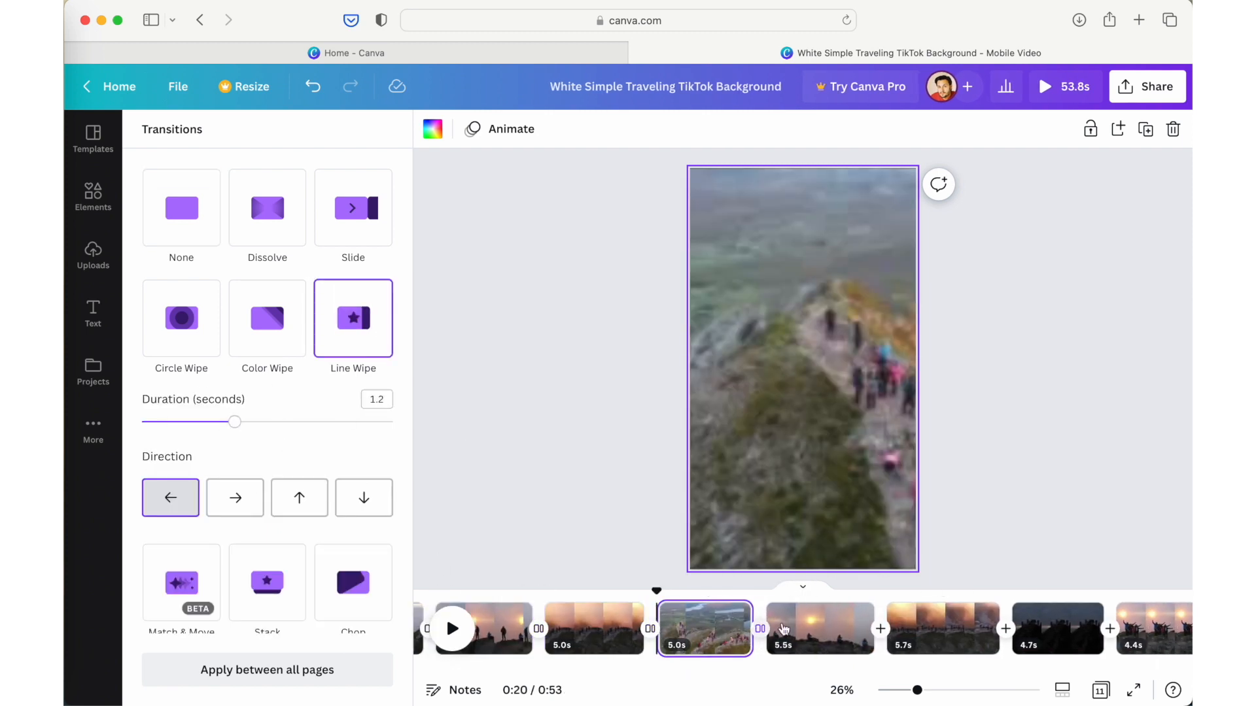
{"action": "left_click", "coordinate": [881, 629]}
{"action": "left_click", "coordinate": [353, 318]}
{"action": "left_click_drag", "start_coordinate": [178, 423], "coordinate": [241, 424]}
Add Circle Wipe transitions of 0.5 seconds between all pages from the seventh to the eleventh
{"action": "scroll", "coordinate": [926, 626], "scroll_direction": "right", "scroll_amount": 4}
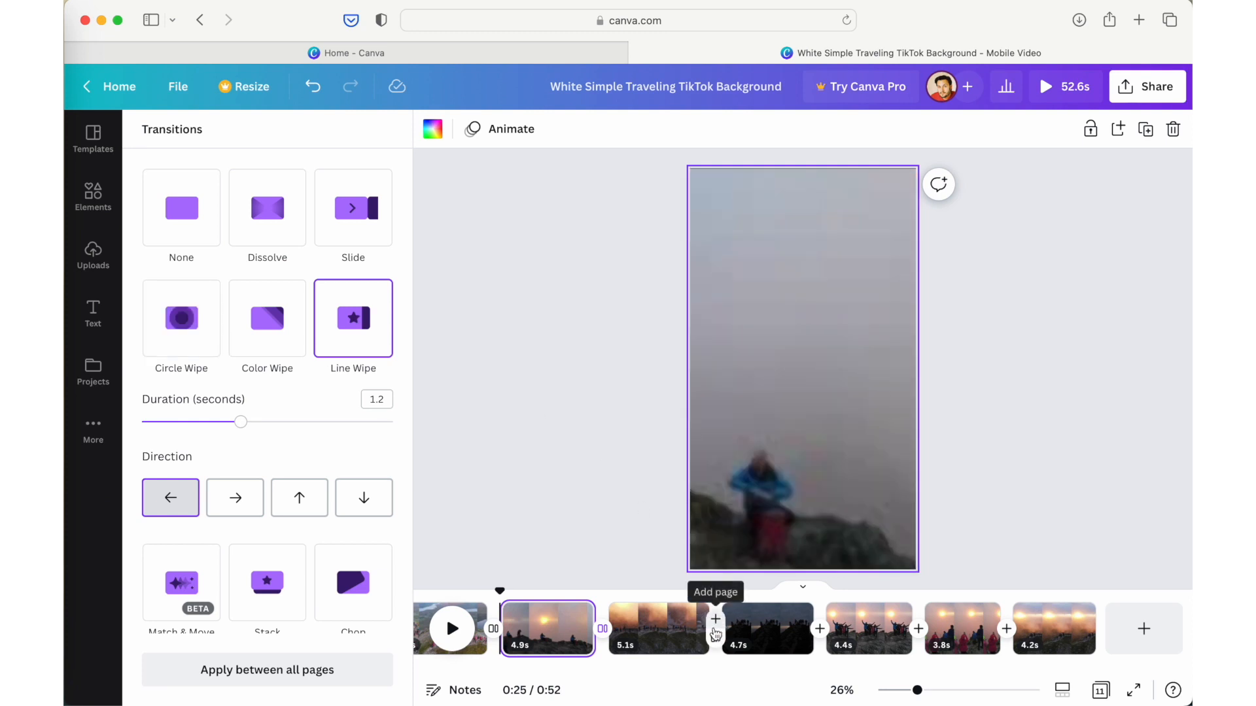
{"action": "left_click", "coordinate": [716, 637]}
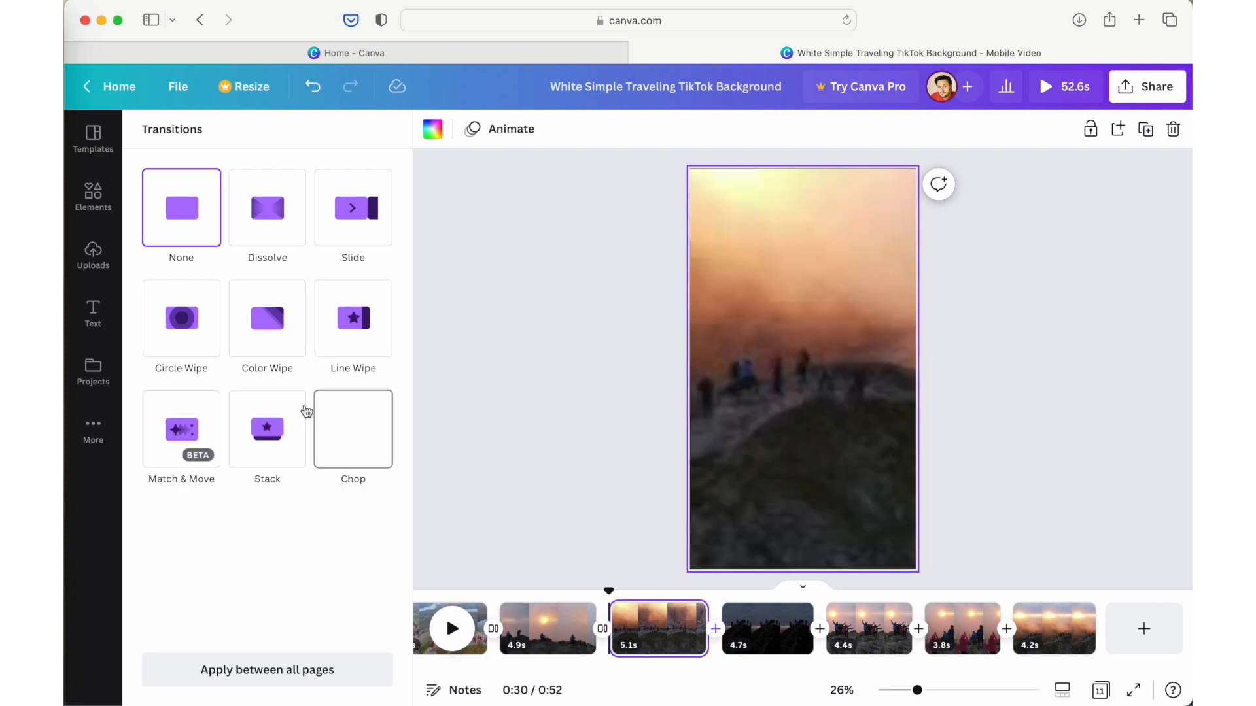
{"action": "left_click", "coordinate": [206, 341]}
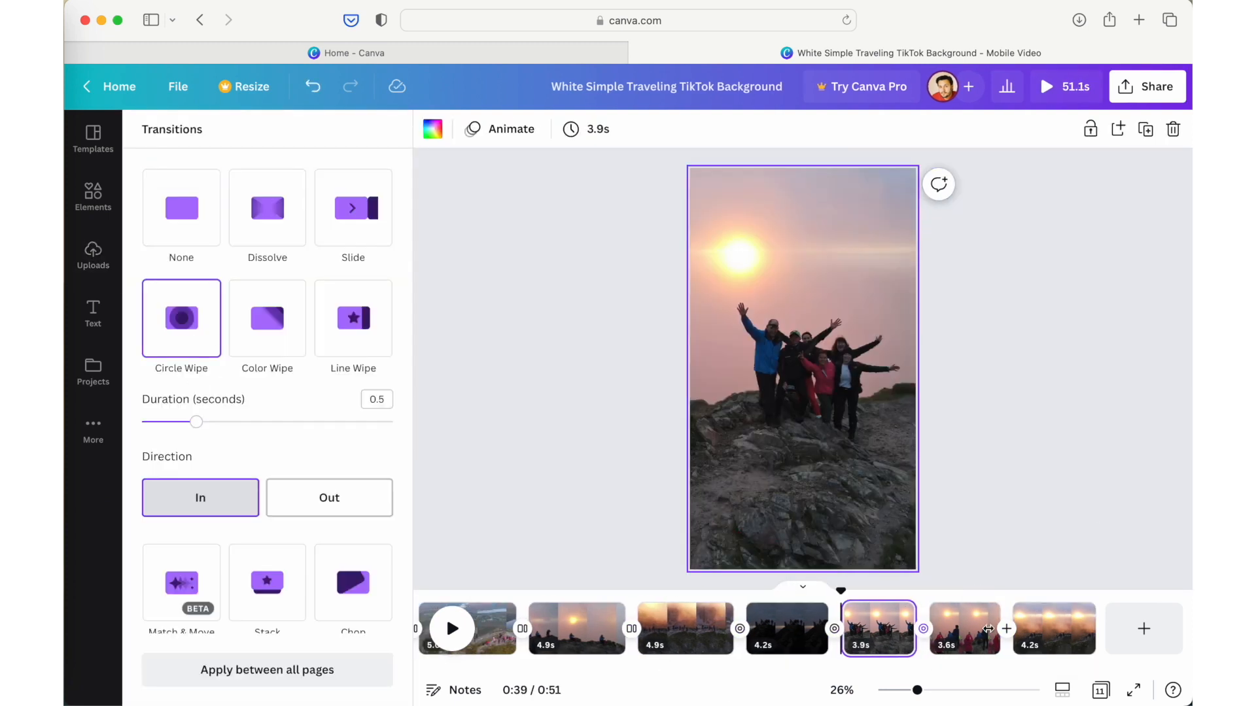
{"action": "left_click", "coordinate": [184, 359]}
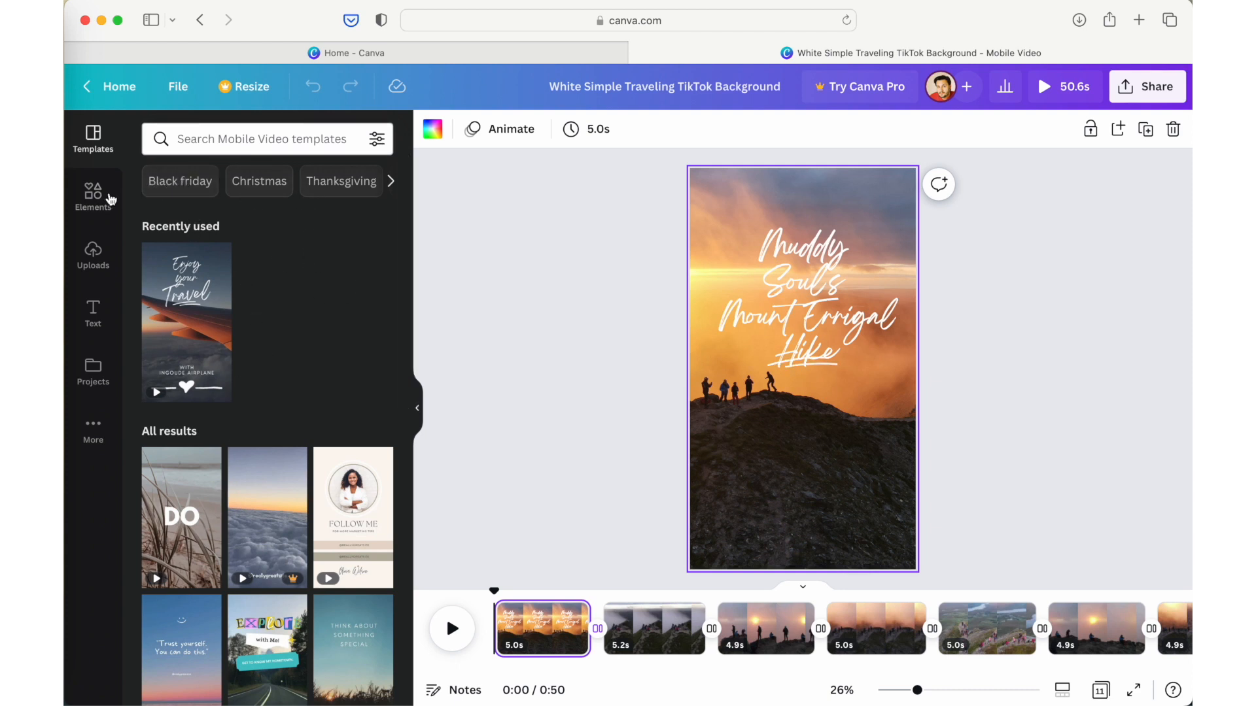
Add the uploaded Dermot Kennedy - Days Like This audio track to the reel's timeline
{"action": "left_click", "coordinate": [92, 255]}
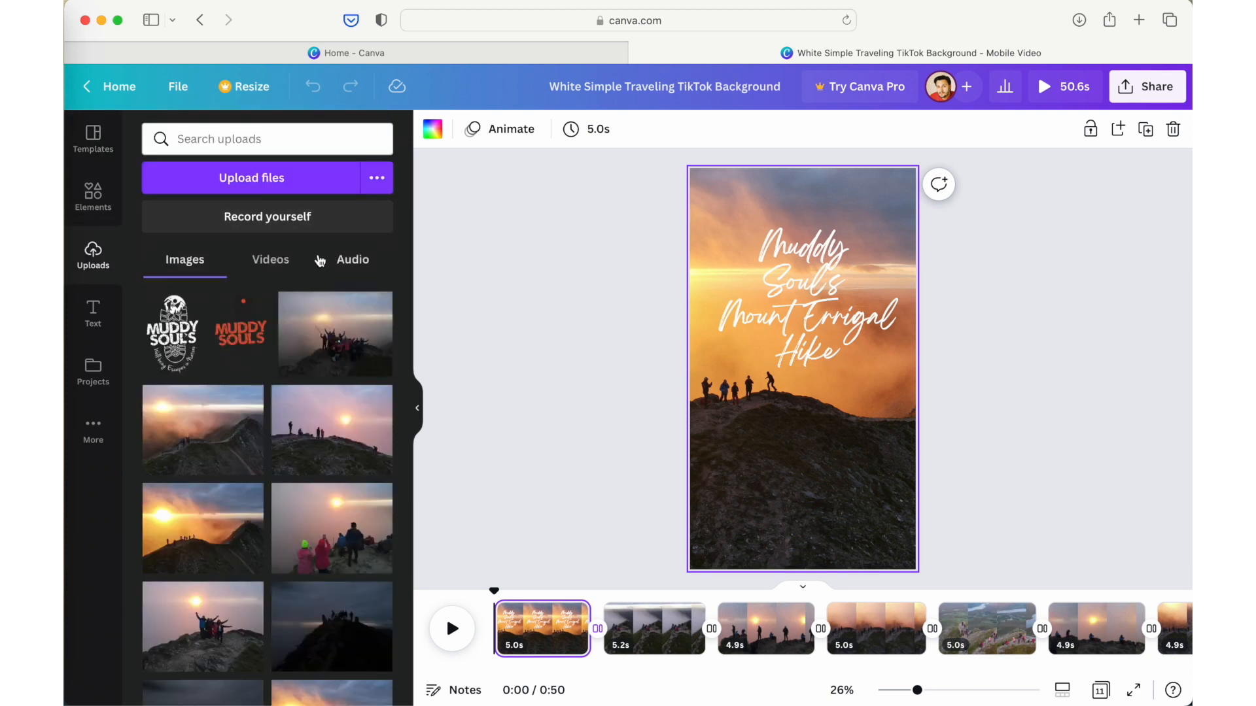
{"action": "left_click", "coordinate": [352, 261]}
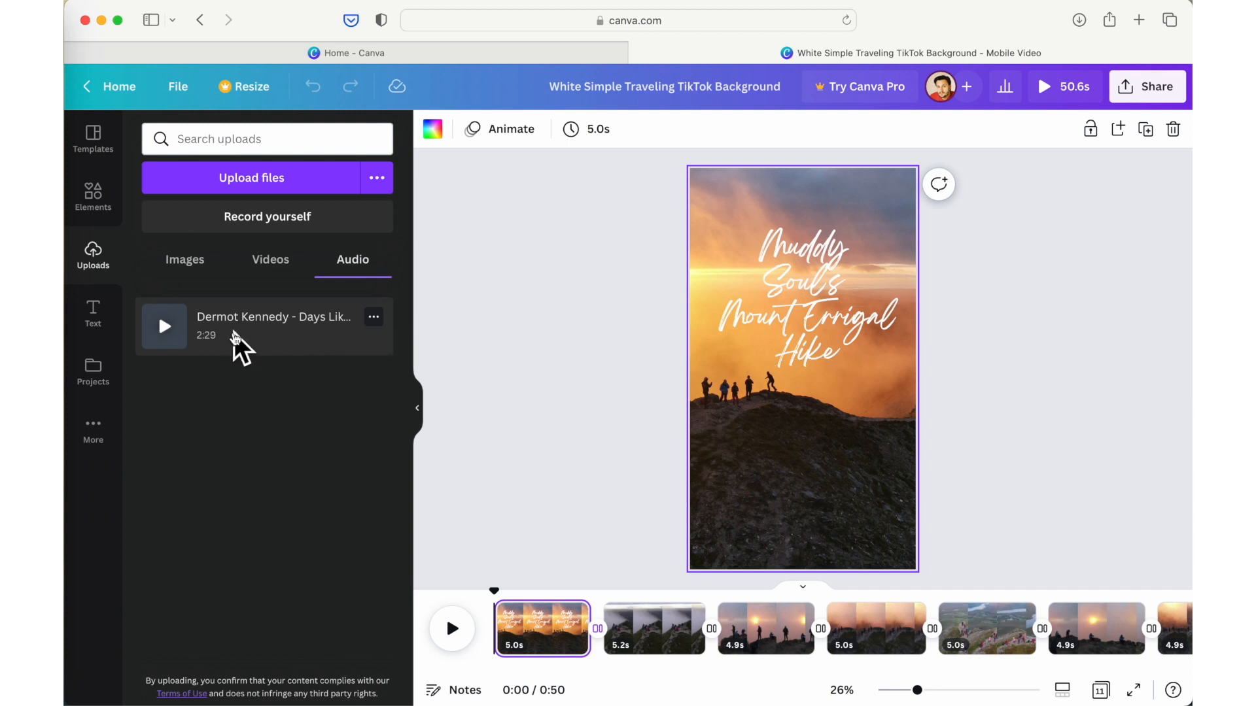
{"action": "scroll", "coordinate": [564, 644], "scroll_direction": "right", "scroll_amount": 1}
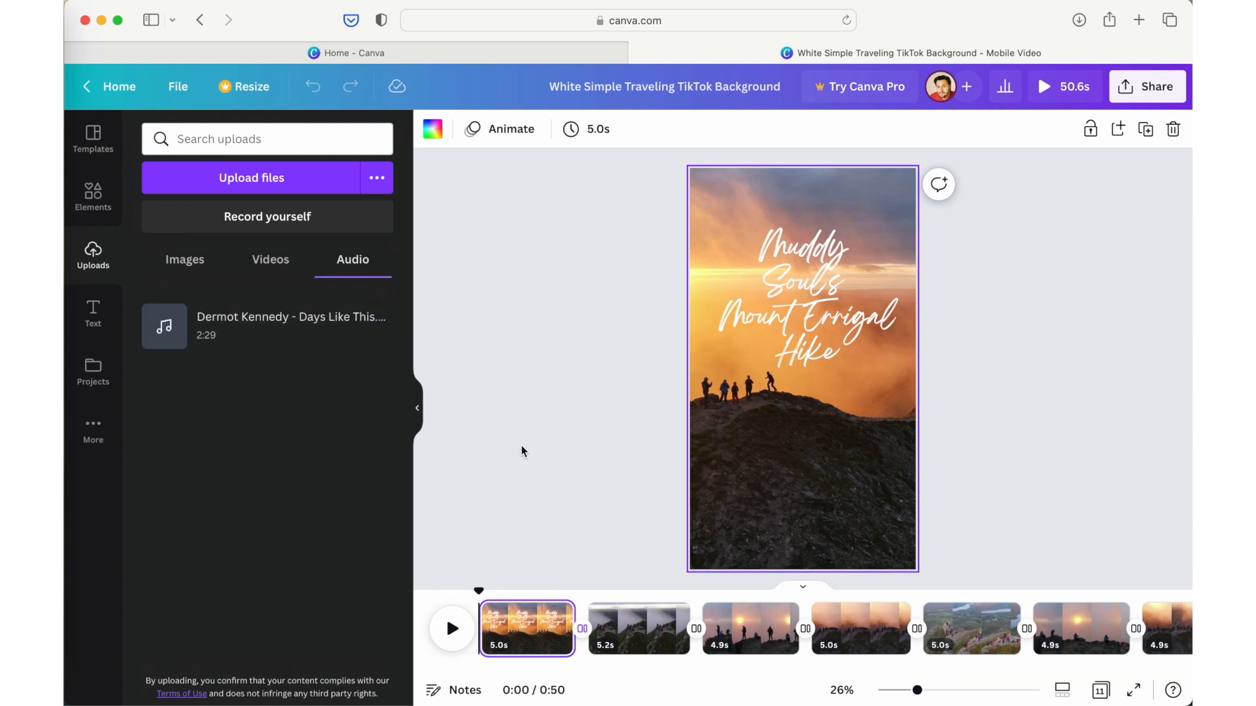
{"action": "left_click_drag", "start_coordinate": [226, 320], "coordinate": [424, 646]}
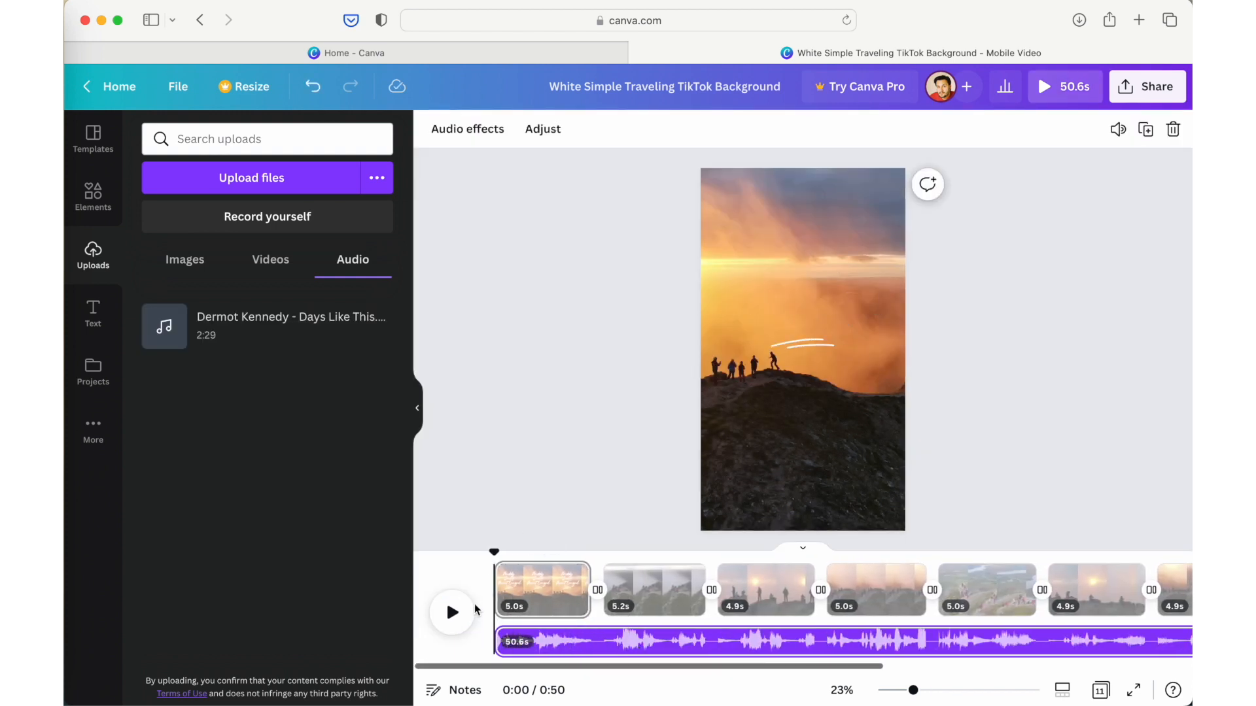
Play the reel's title page from the start to check it with the added music
{"action": "left_click", "coordinate": [452, 613]}
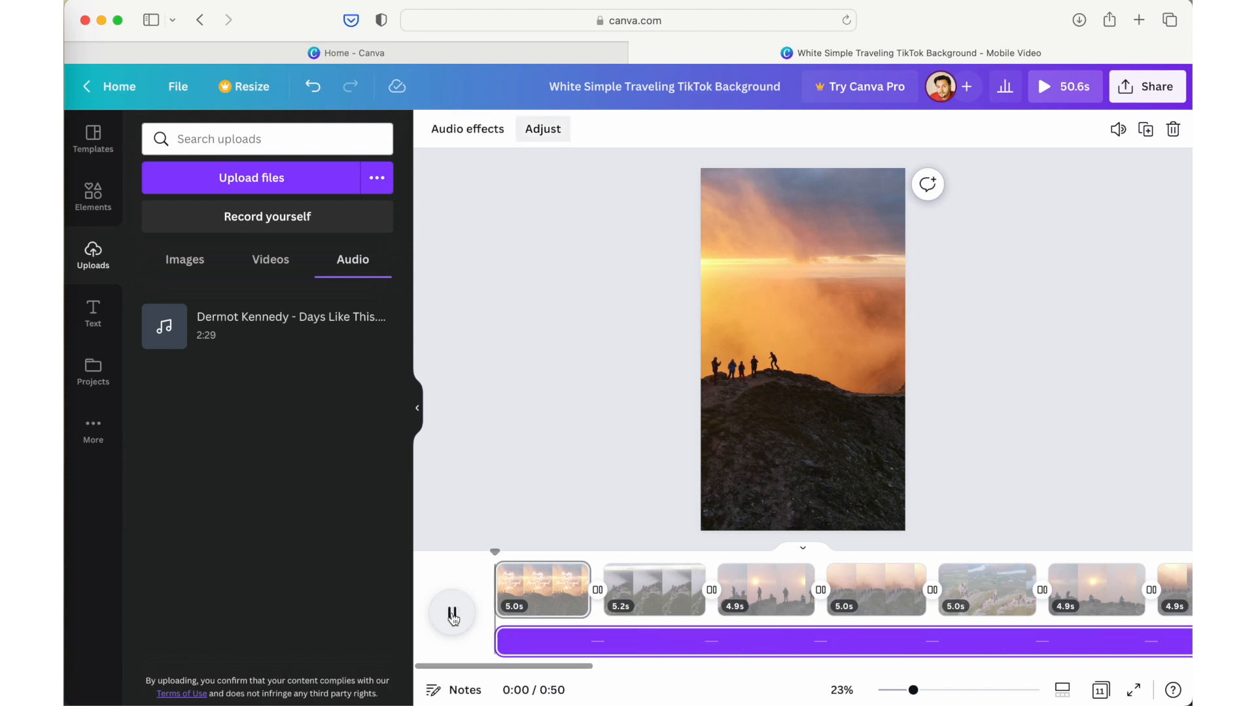
{"action": "left_click", "coordinate": [453, 615]}
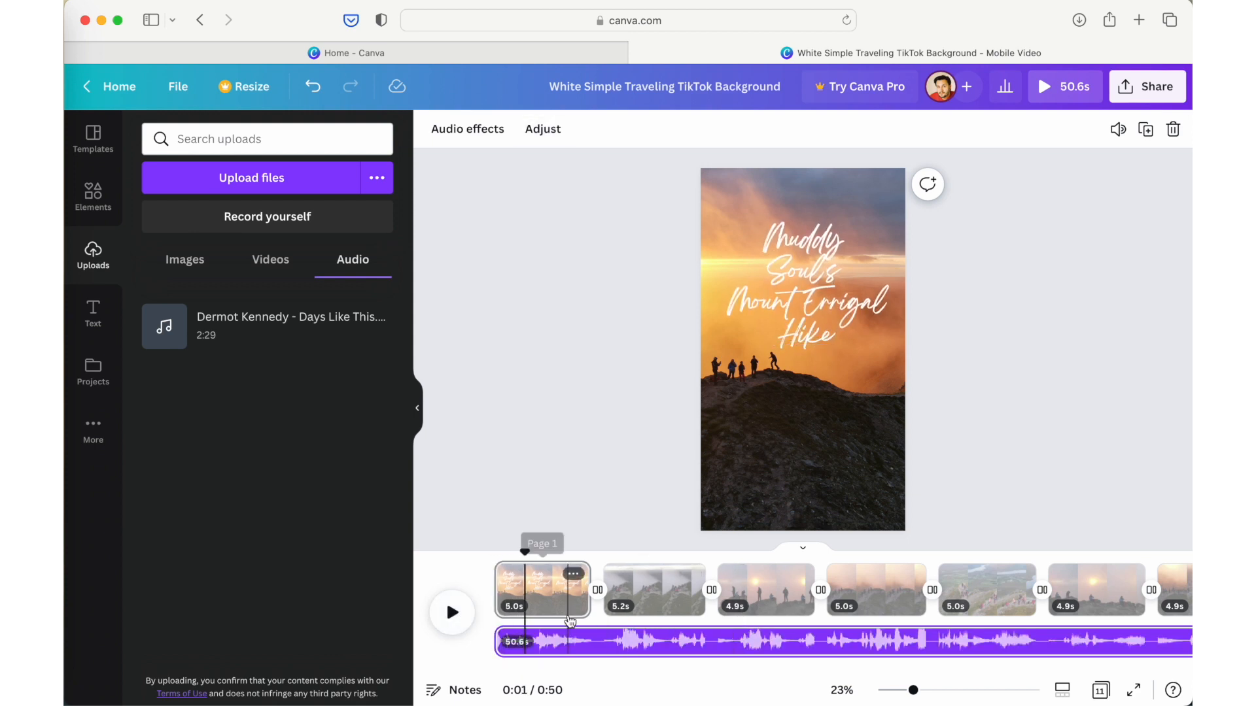
{"action": "left_click", "coordinate": [521, 586]}
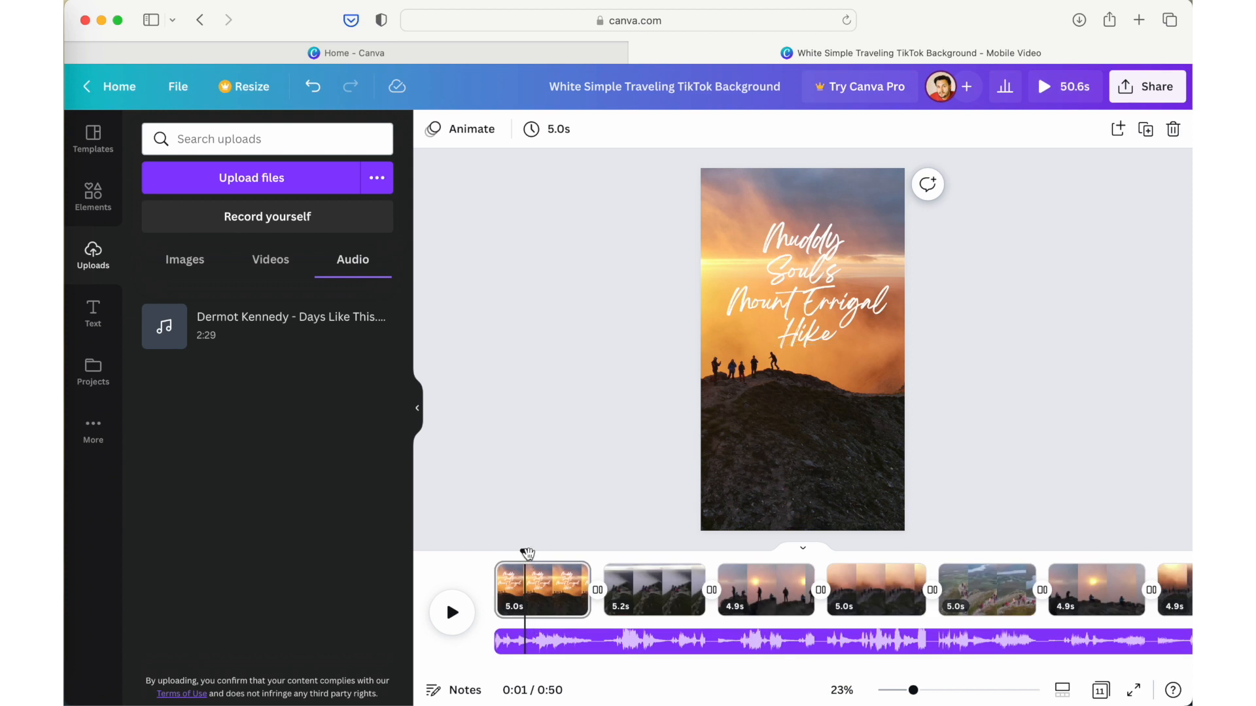
{"action": "left_click_drag", "start_coordinate": [524, 555], "coordinate": [495, 555]}
{"action": "left_click", "coordinate": [453, 613]}
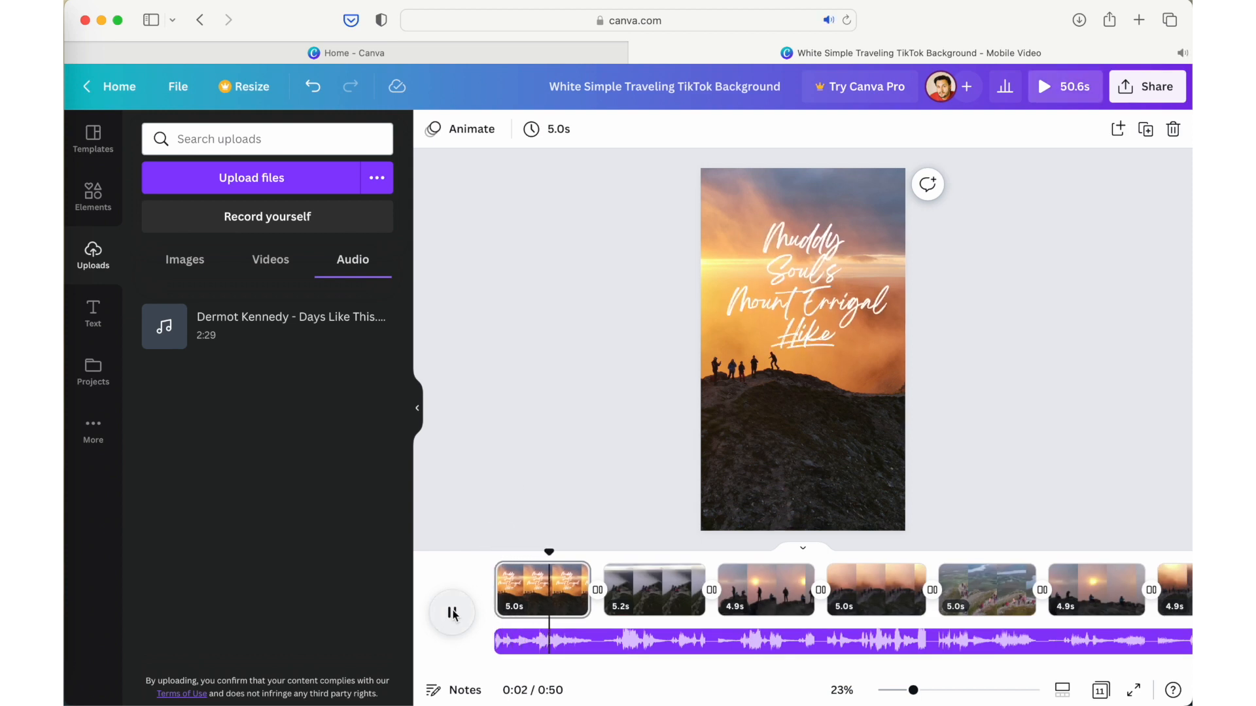
{"action": "left_click", "coordinate": [452, 613]}
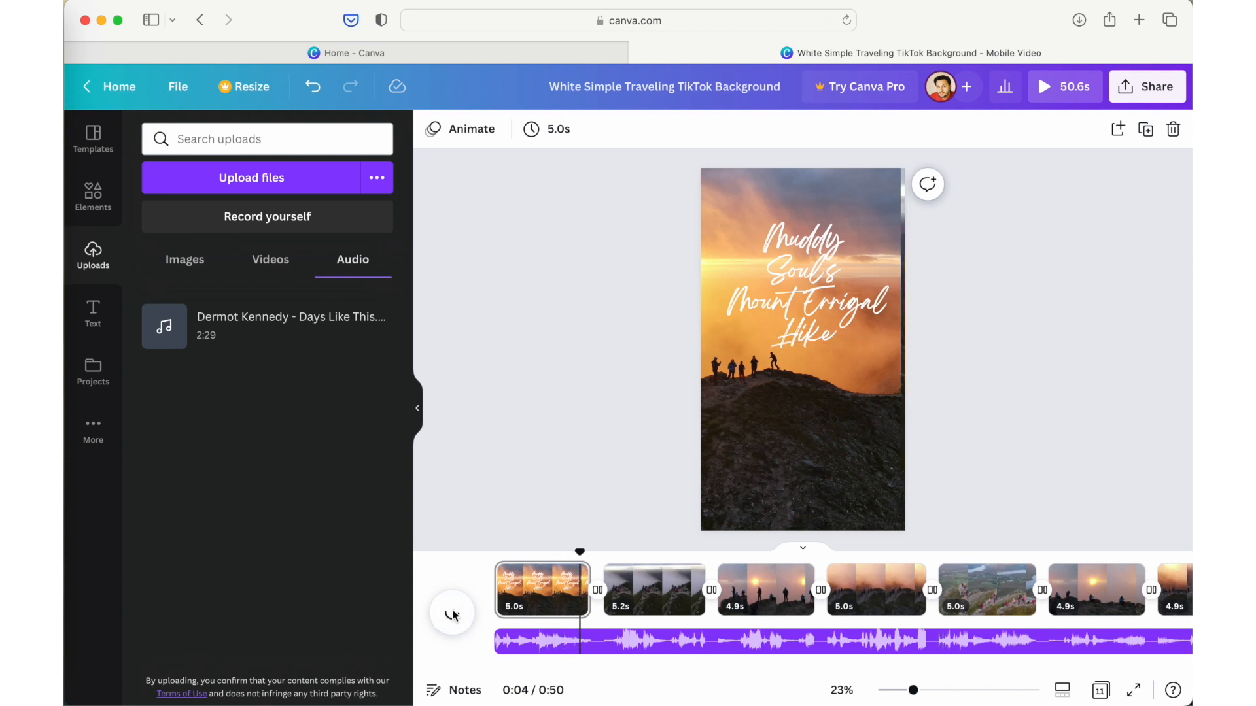
Look through the reel's video pages in the timeline for one suited to a text overlay
{"action": "left_click", "coordinate": [650, 589]}
{"action": "left_click", "coordinate": [875, 589]}
{"action": "left_click", "coordinate": [981, 589]}
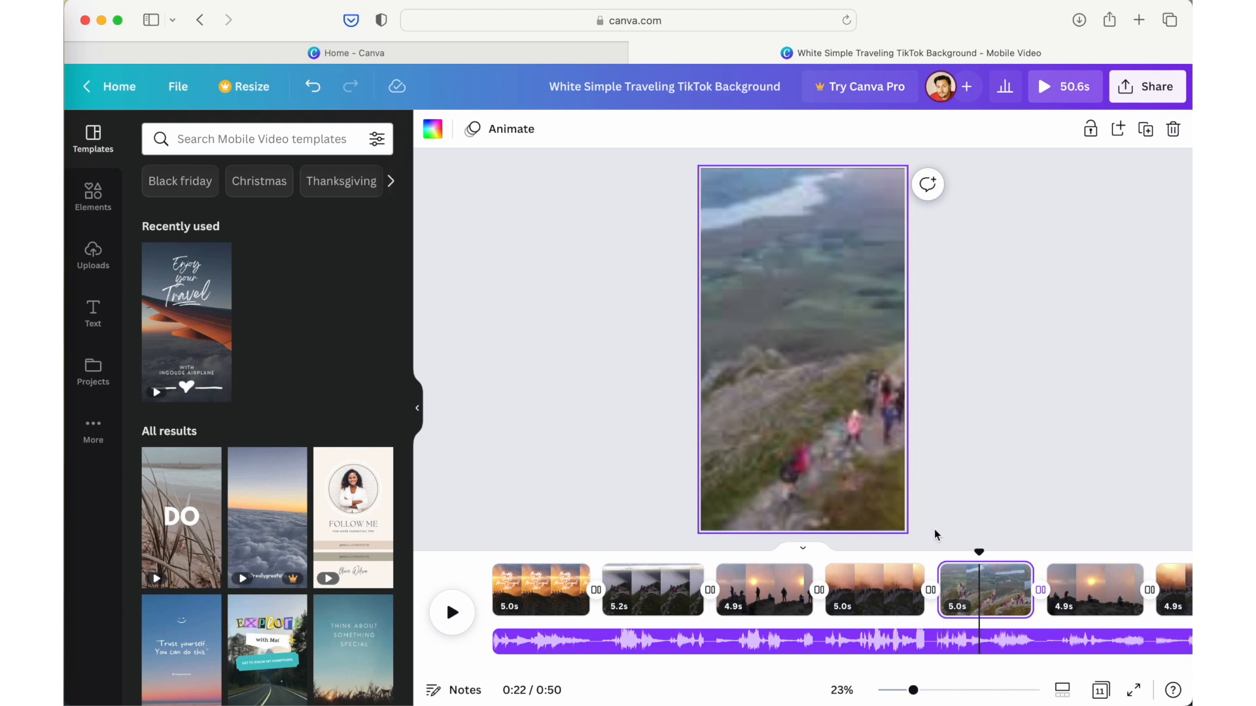
{"action": "left_click", "coordinate": [1022, 493]}
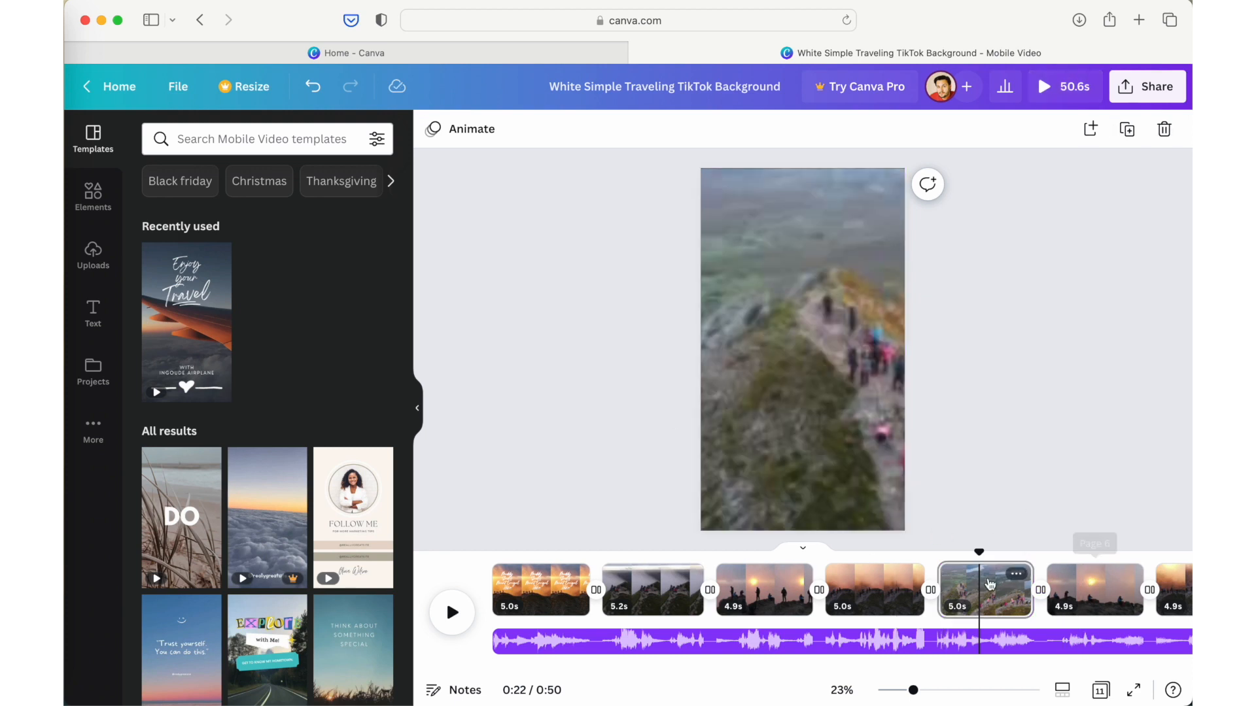
{"action": "left_click", "coordinate": [1094, 585]}
{"action": "left_click", "coordinate": [873, 619]}
{"action": "scroll", "coordinate": [875, 620], "scroll_direction": "right", "scroll_amount": 4}
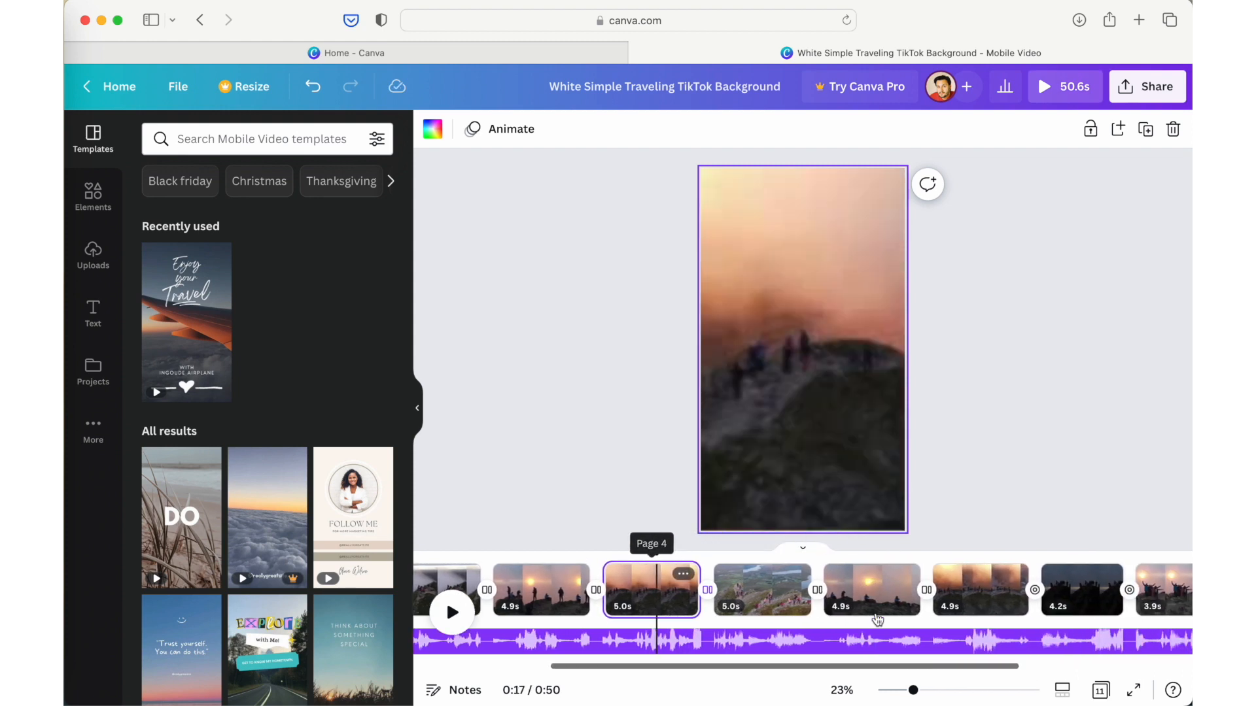
{"action": "left_click", "coordinate": [744, 602]}
{"action": "left_click", "coordinate": [664, 596]}
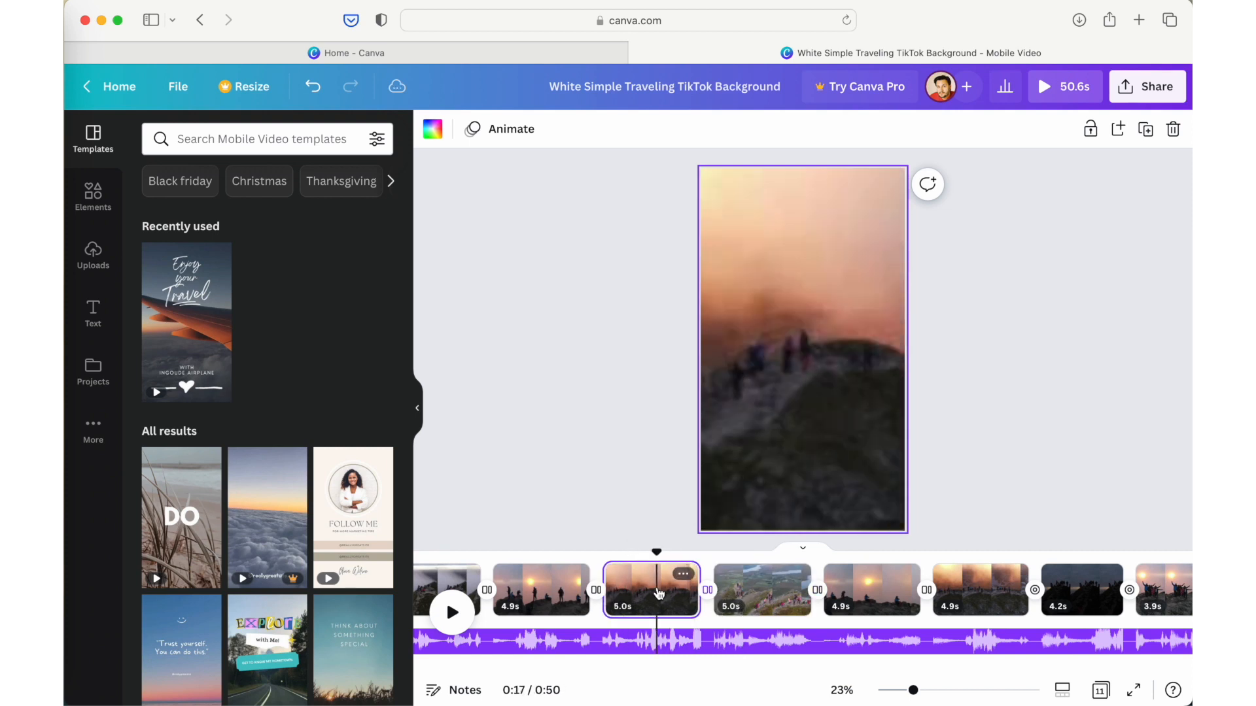
{"action": "scroll", "coordinate": [661, 592], "scroll_direction": "right", "scroll_amount": 3}
{"action": "scroll", "coordinate": [652, 599], "scroll_direction": "right", "scroll_amount": 2}
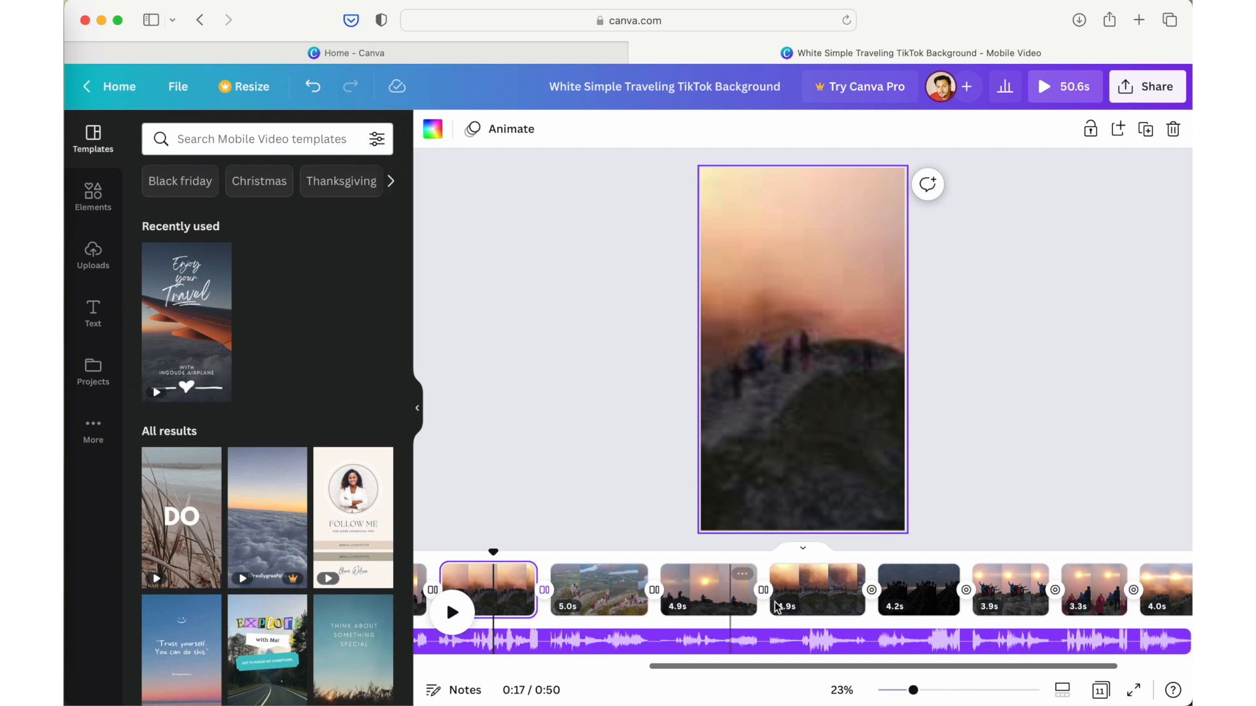
{"action": "left_click", "coordinate": [806, 596]}
{"action": "left_click", "coordinate": [805, 594]}
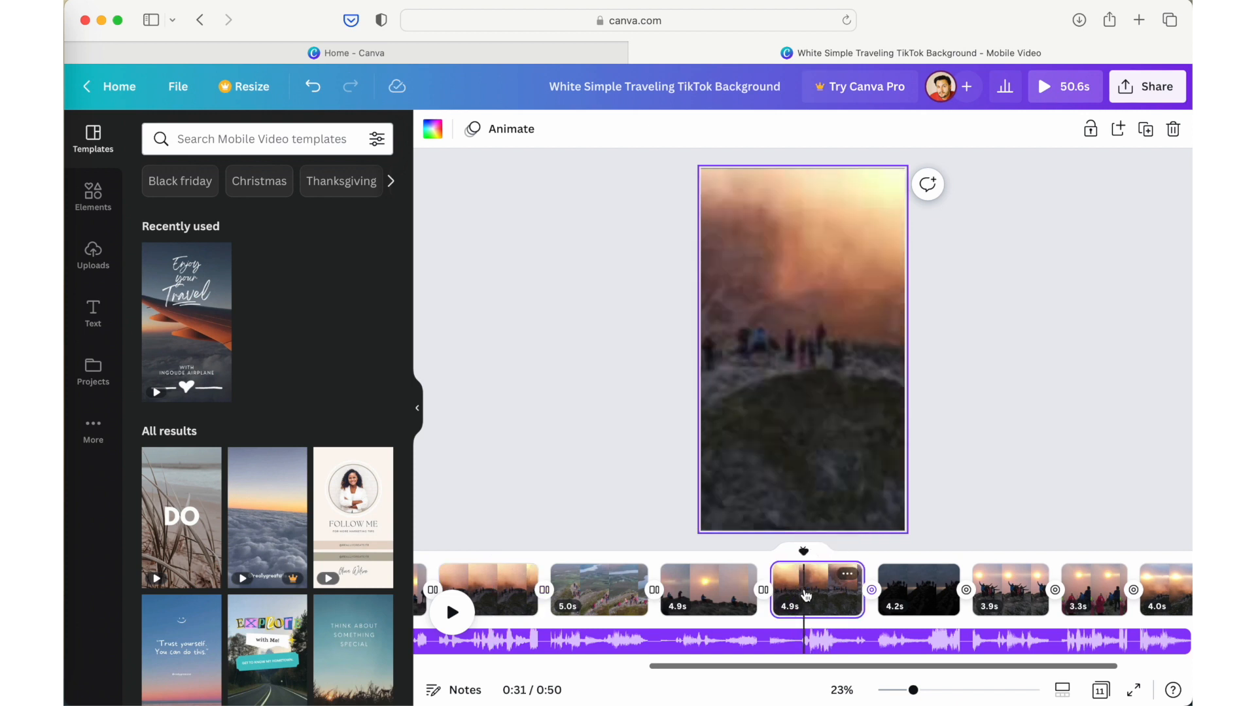
{"action": "left_click", "coordinate": [815, 596]}
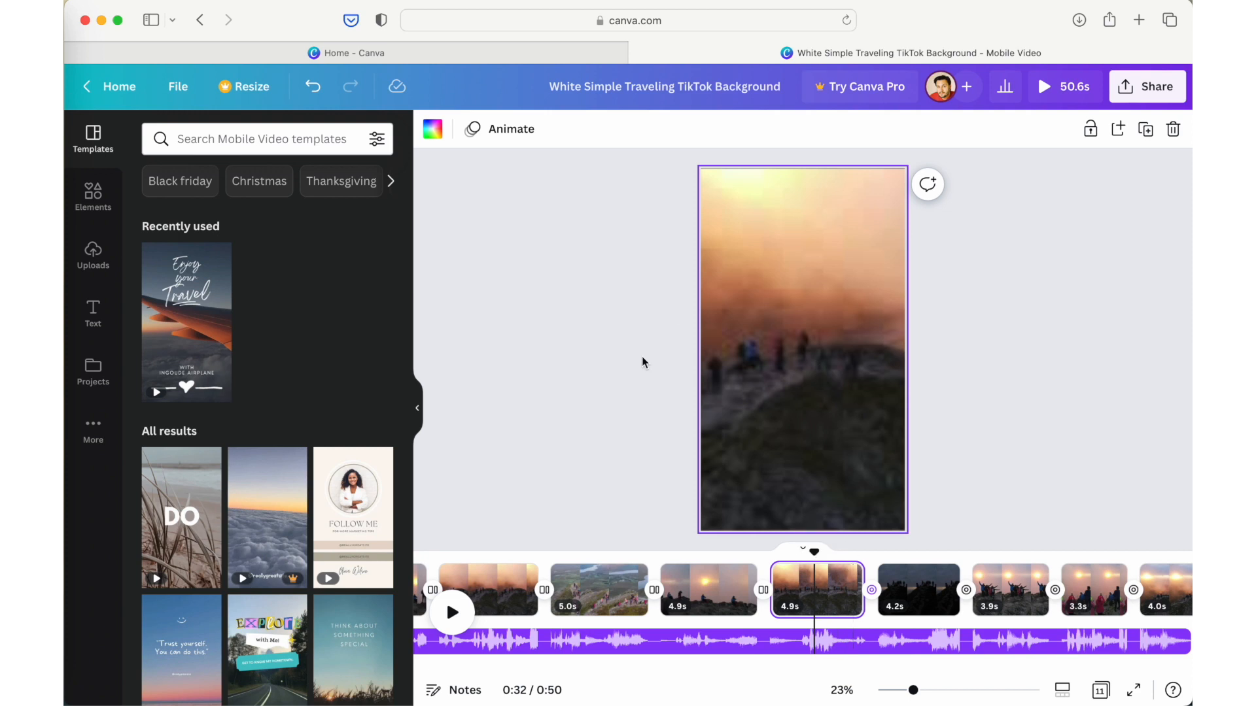
{"action": "left_click", "coordinate": [790, 407]}
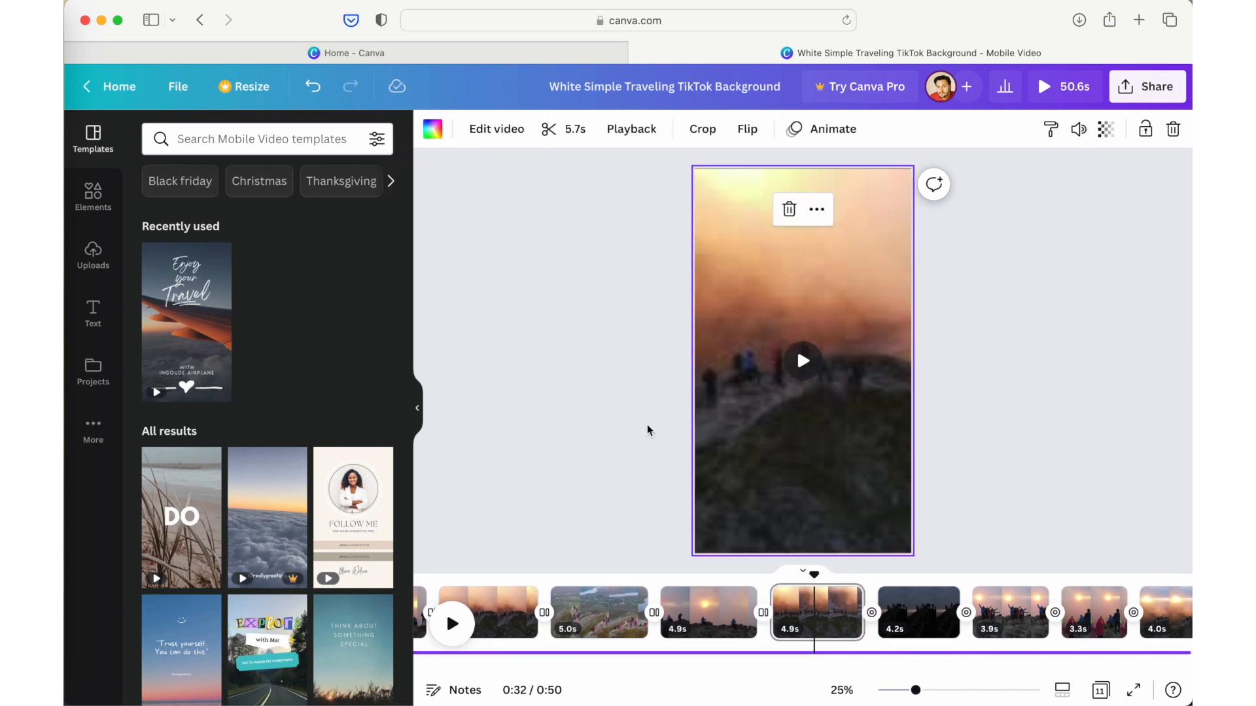
{"action": "left_click", "coordinate": [521, 326]}
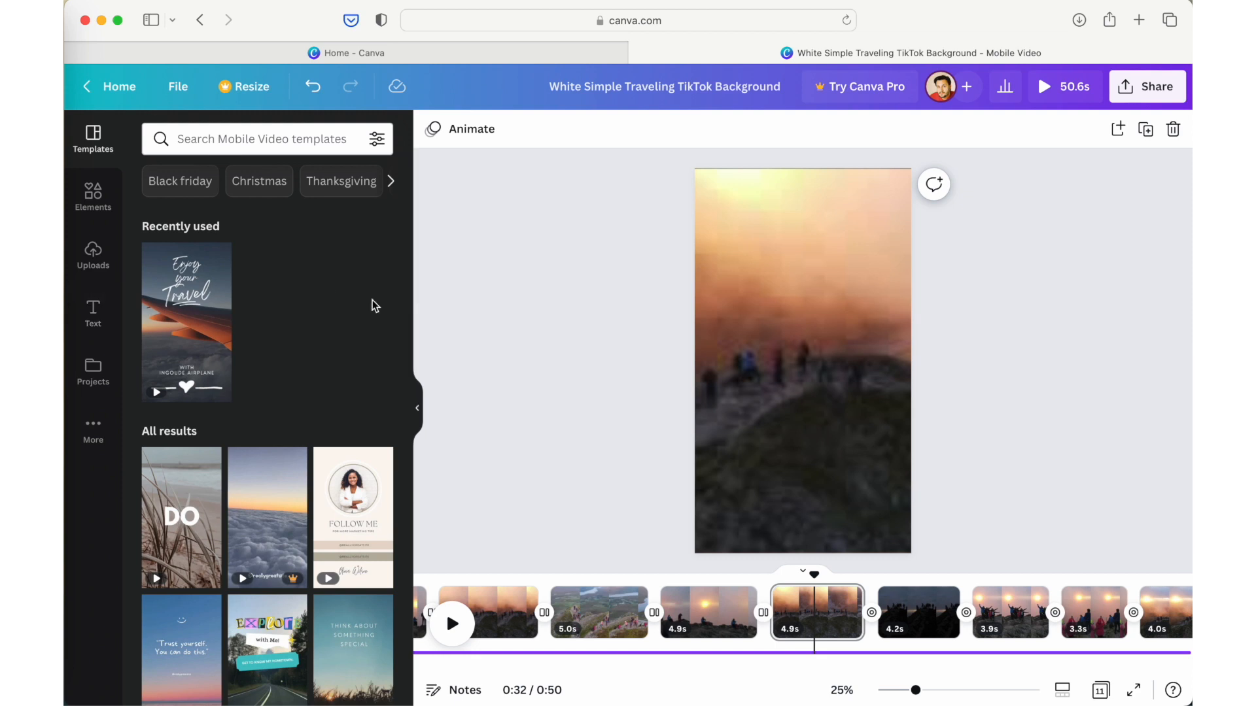
{"action": "left_click", "coordinate": [94, 312]}
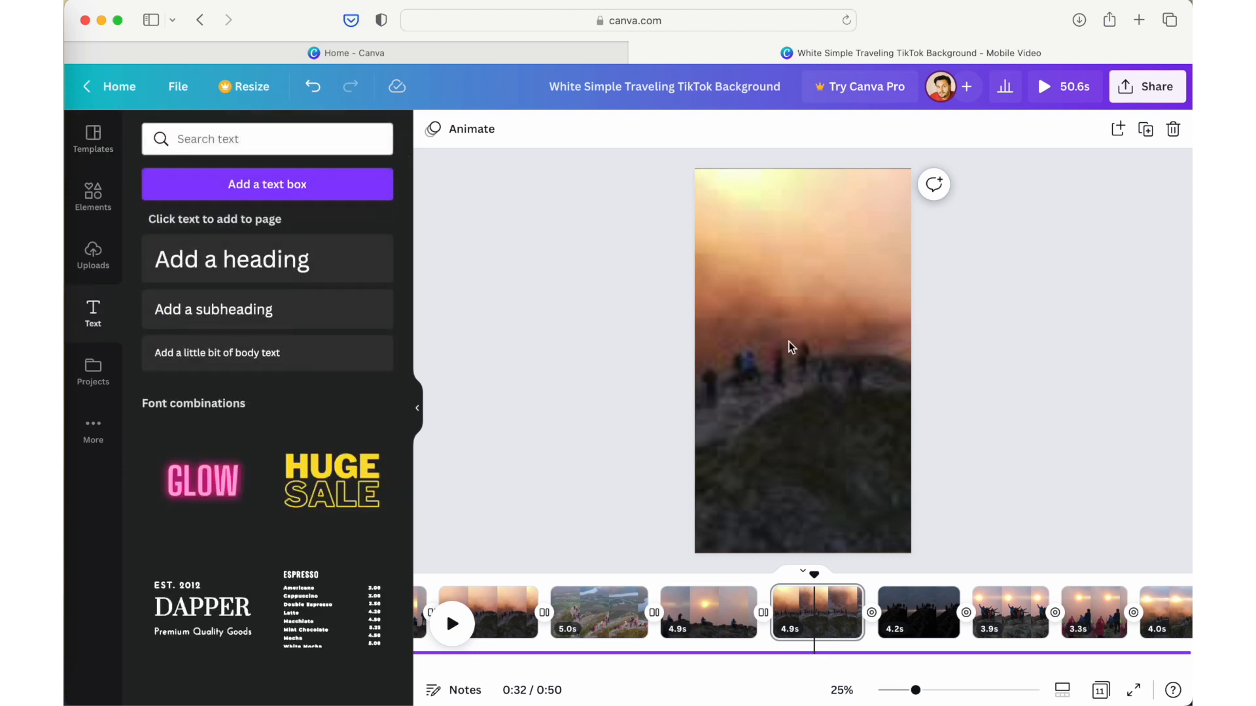
{"action": "left_click", "coordinate": [278, 191]}
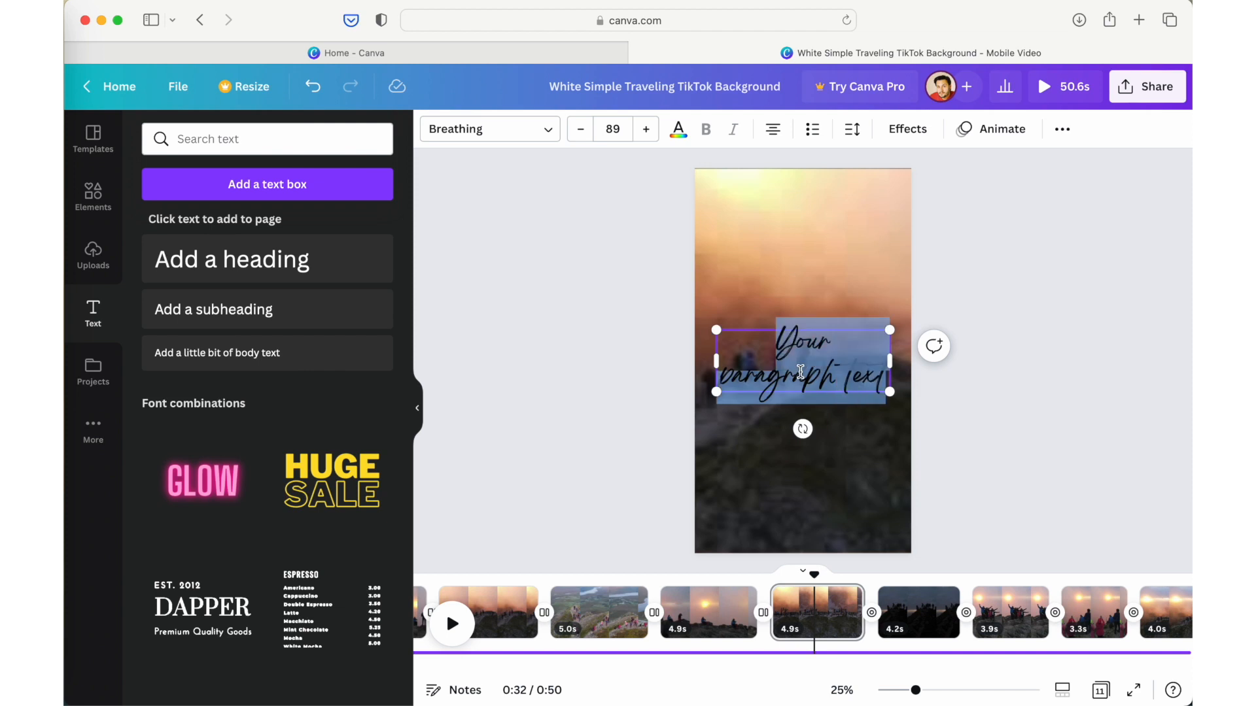
{"action": "key", "text": "BackSpace"}
{"action": "type", "text": "www.muddysoulsadventures.com"}
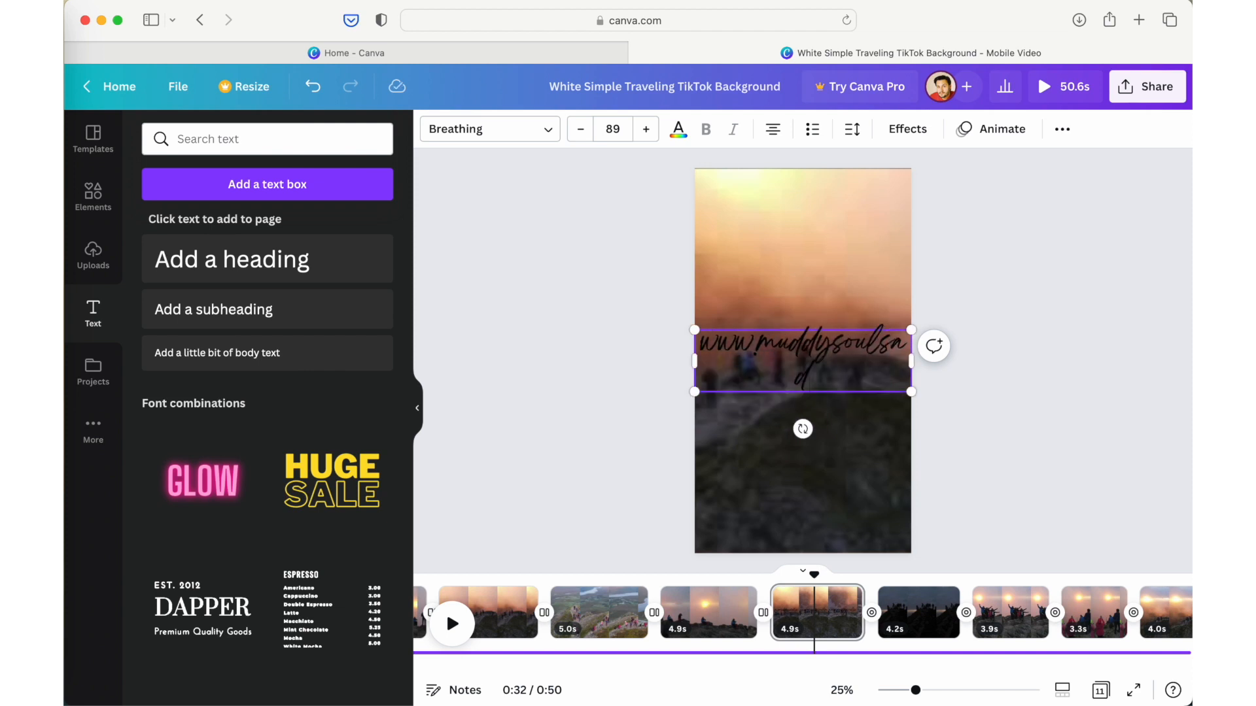
Set the website address text in the Montserrat font at size 45
{"action": "key", "text": "super+a"}
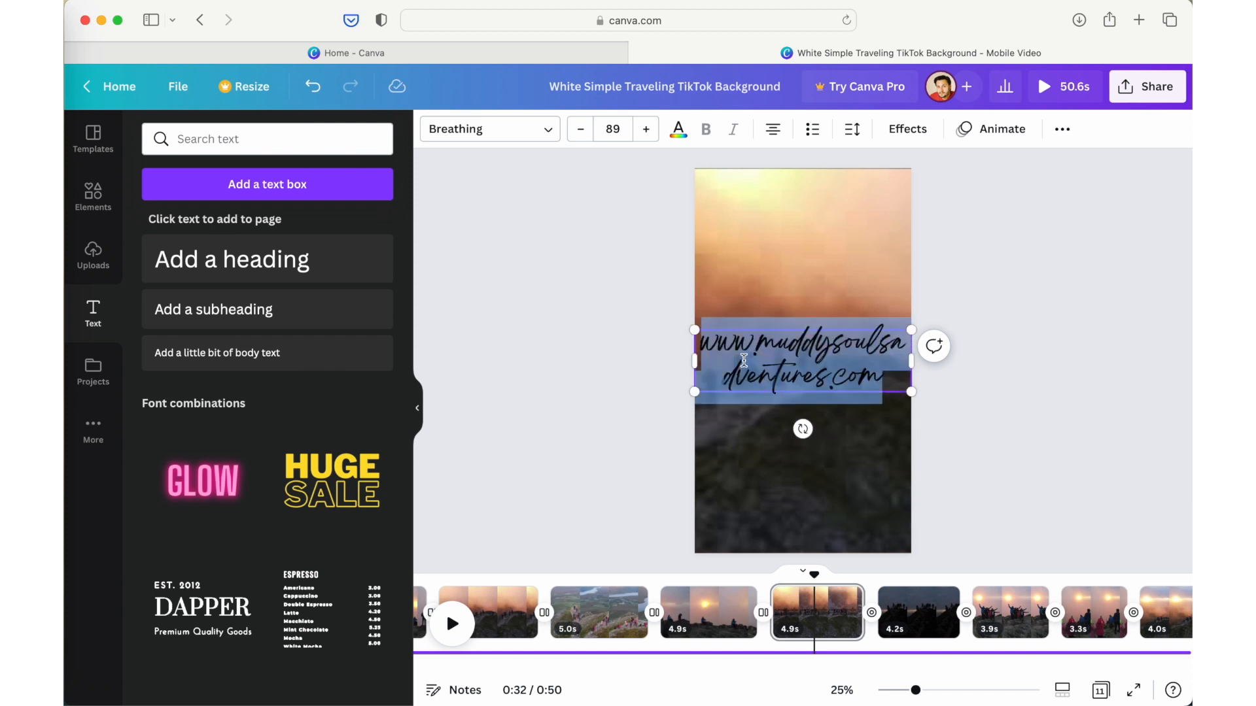
{"action": "left_click", "coordinate": [541, 131]}
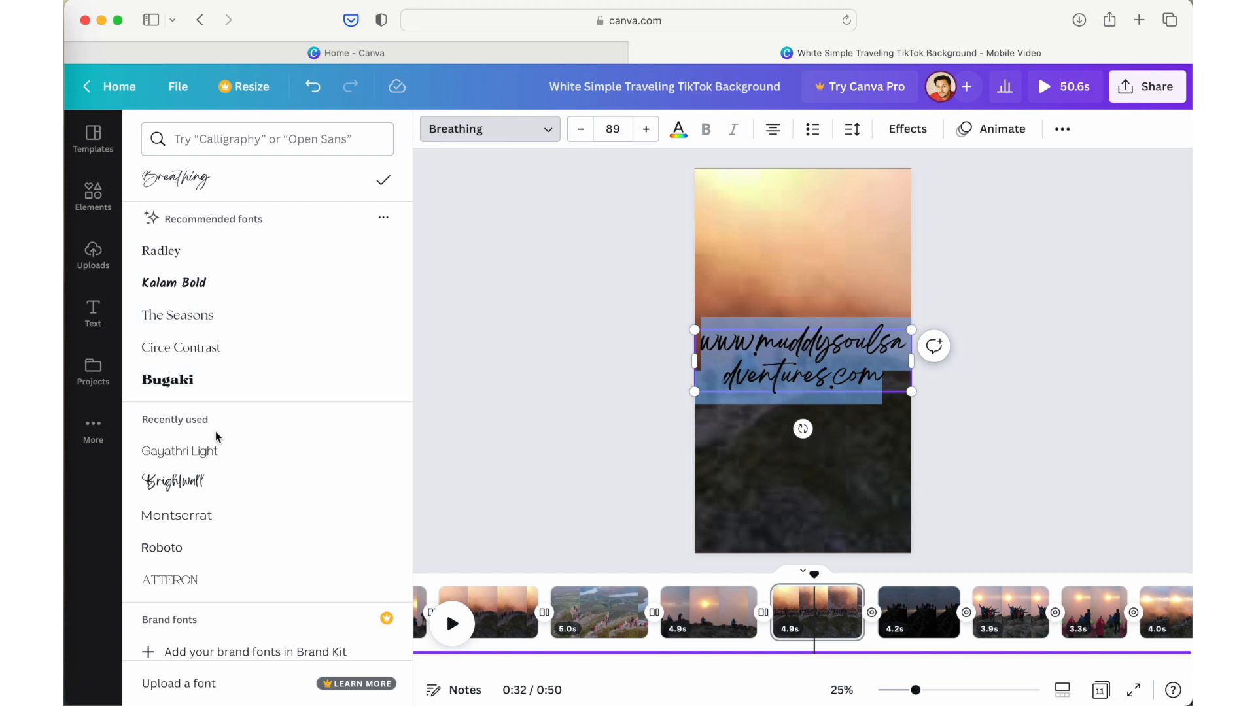
{"action": "left_click", "coordinate": [193, 517]}
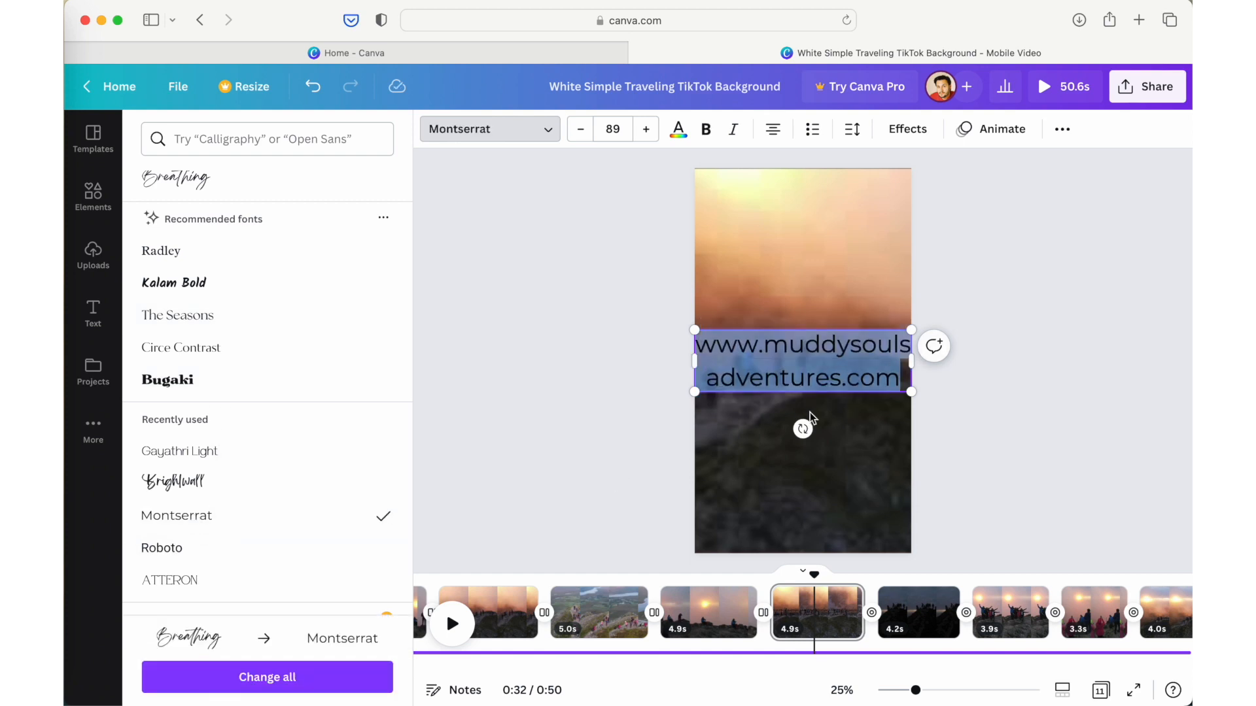
{"action": "left_click", "coordinate": [615, 130]}
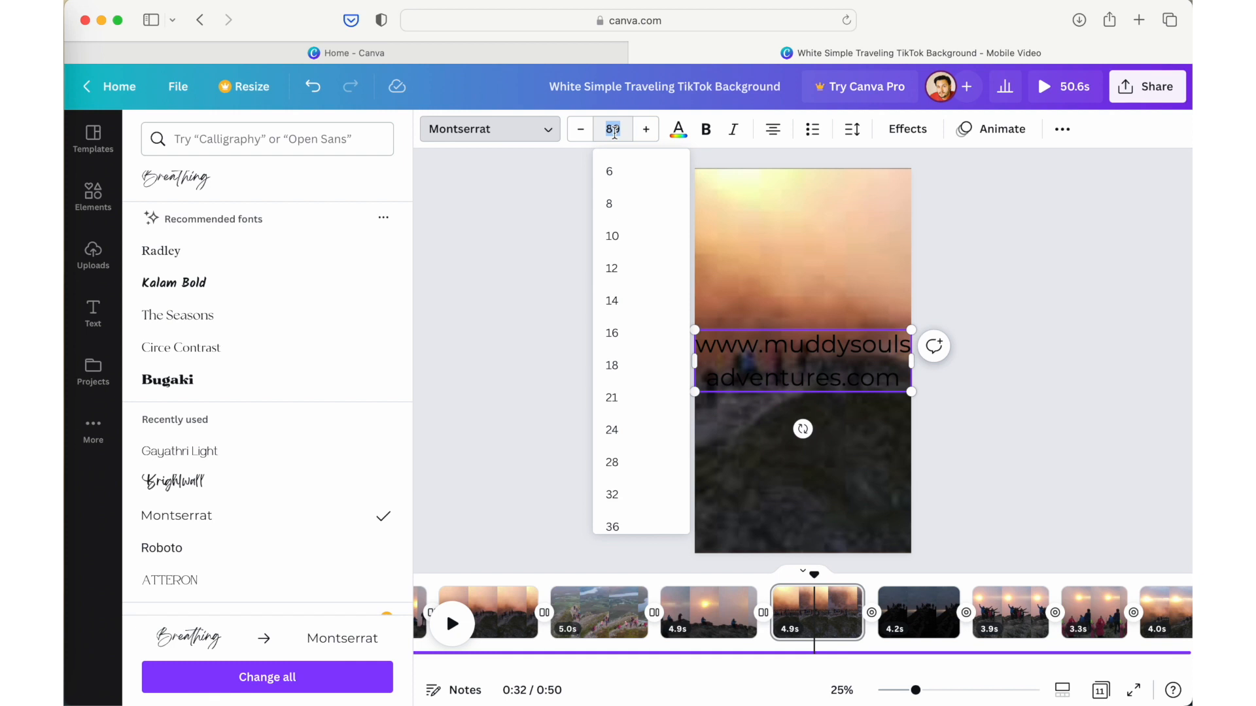
{"action": "type", "text": "65"}
{"action": "key", "text": "Return"}
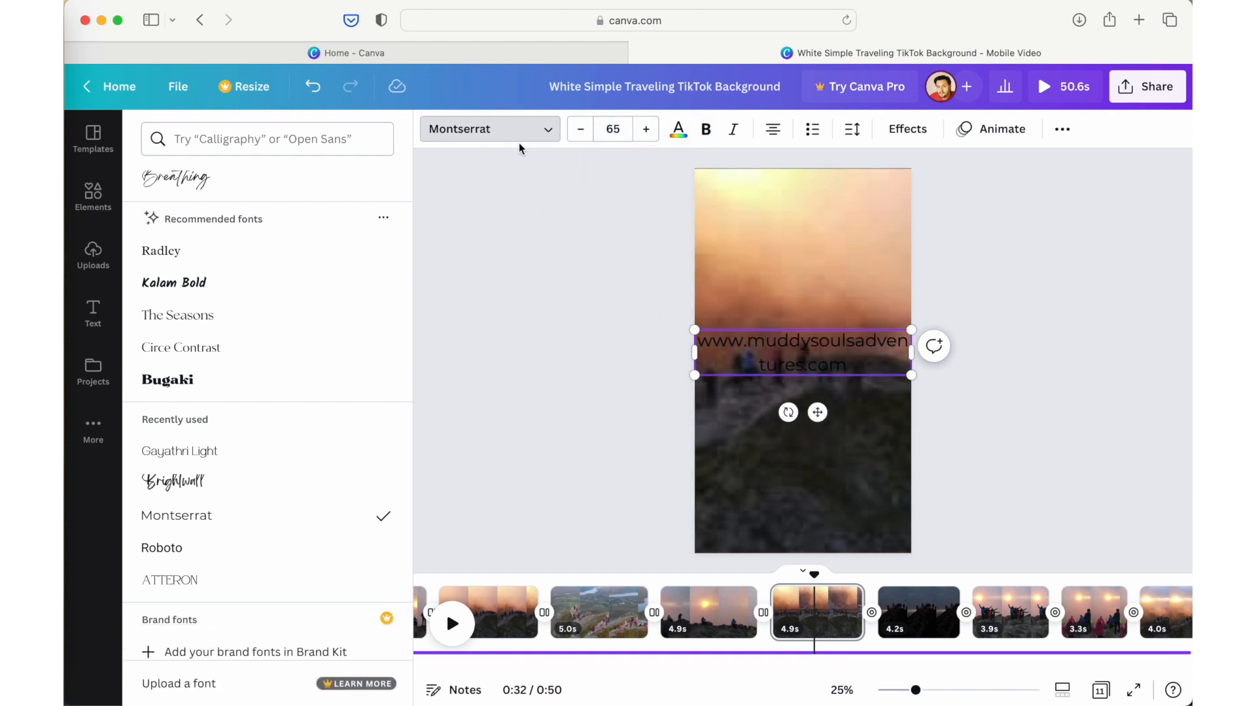
{"action": "left_click", "coordinate": [611, 126]}
{"action": "left_click", "coordinate": [608, 127]}
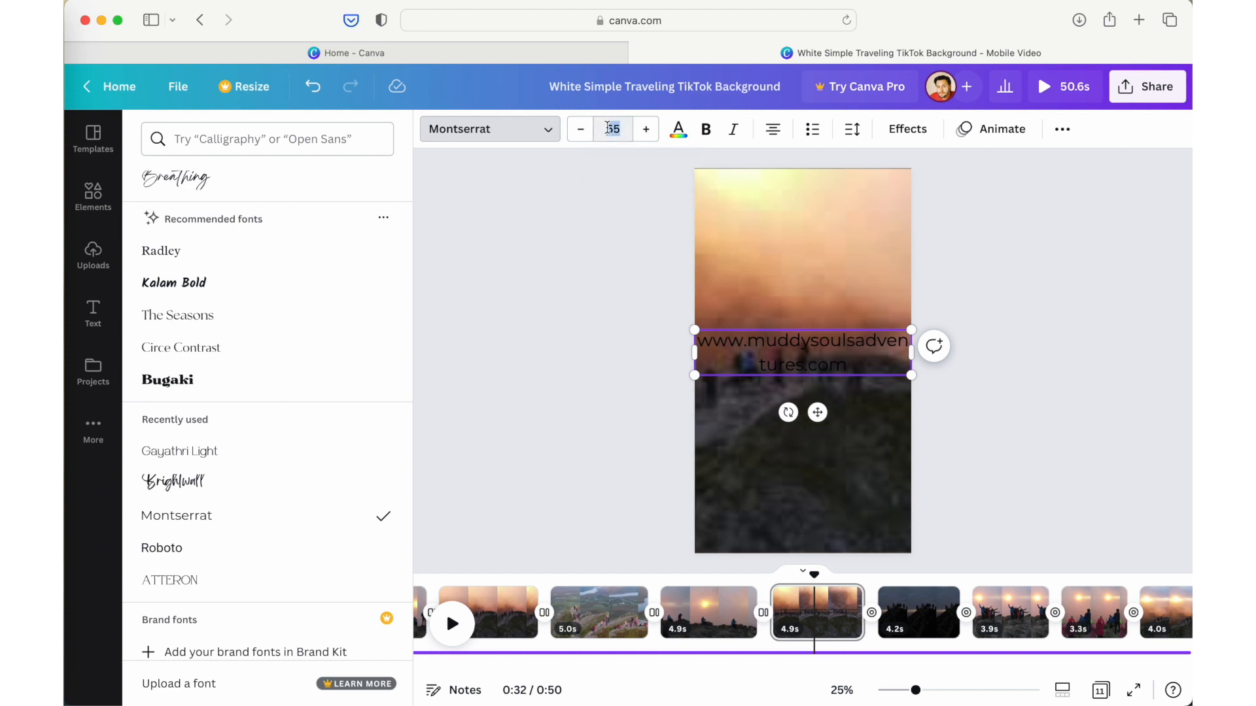
{"action": "type", "text": "45"}
{"action": "key", "text": "Return"}
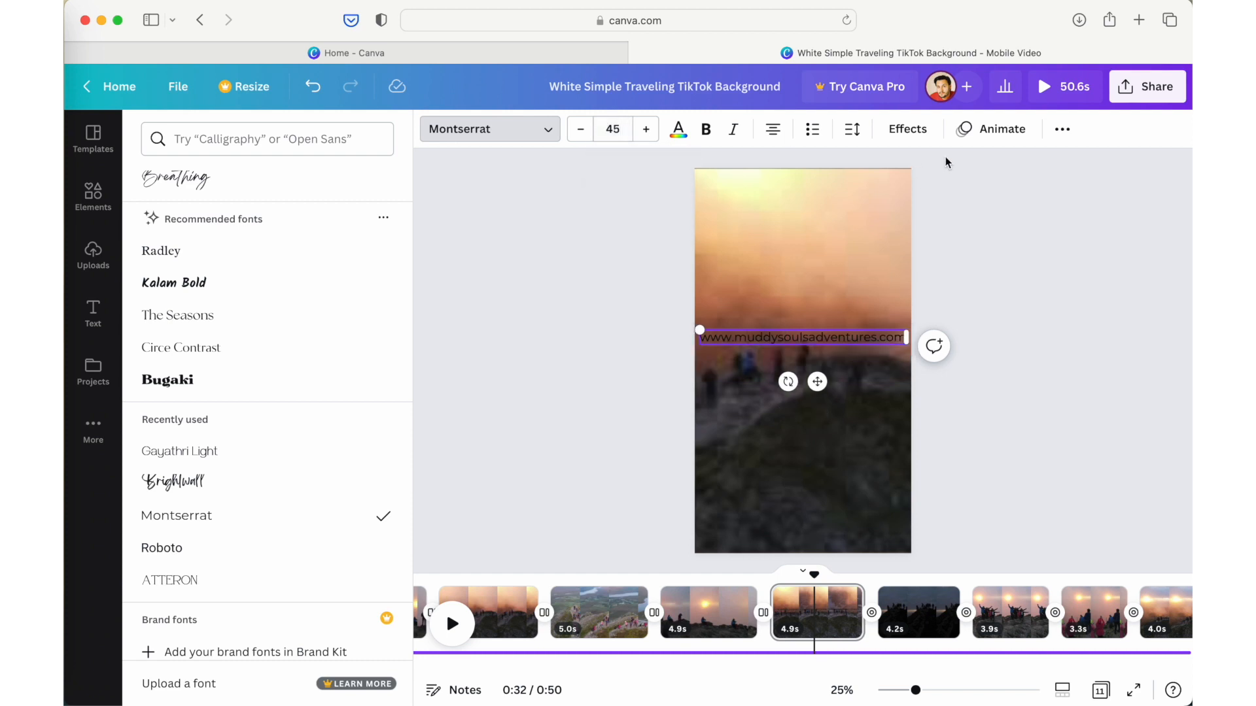
{"action": "left_click", "coordinate": [983, 257]}
Color the website address text light beige from the first photo's color palette
{"action": "double_click", "coordinate": [813, 338]}
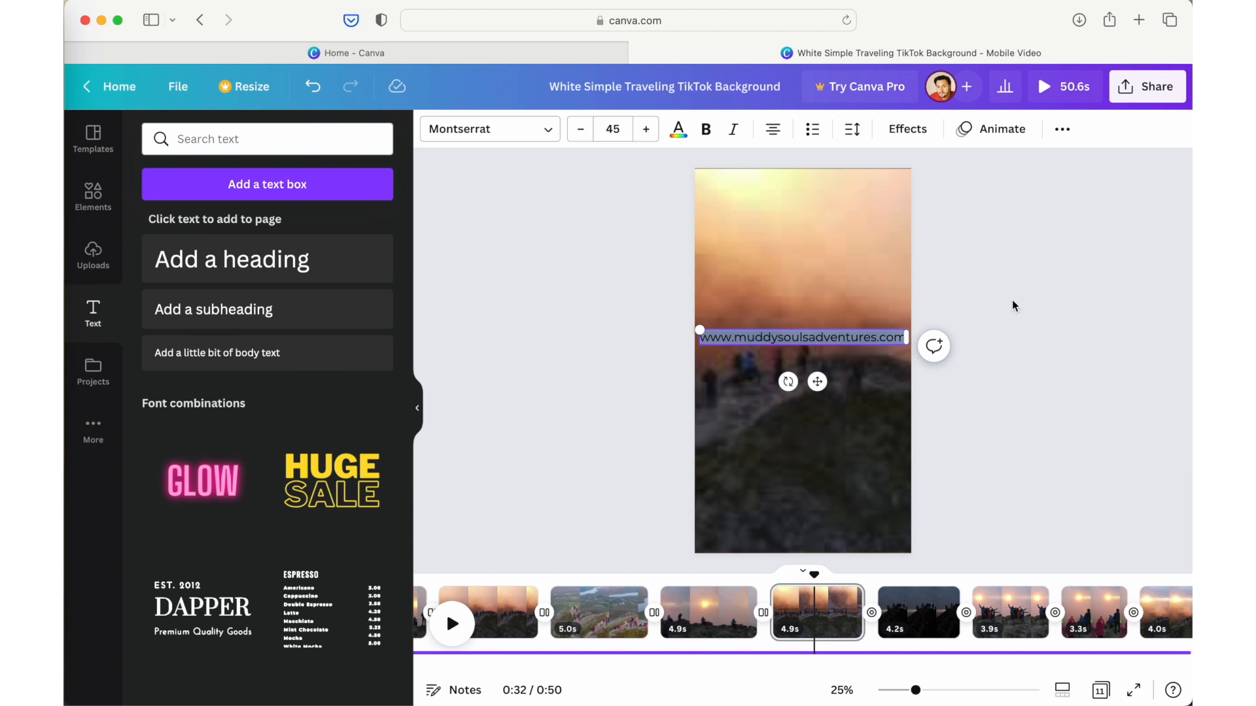
{"action": "left_click", "coordinate": [681, 136]}
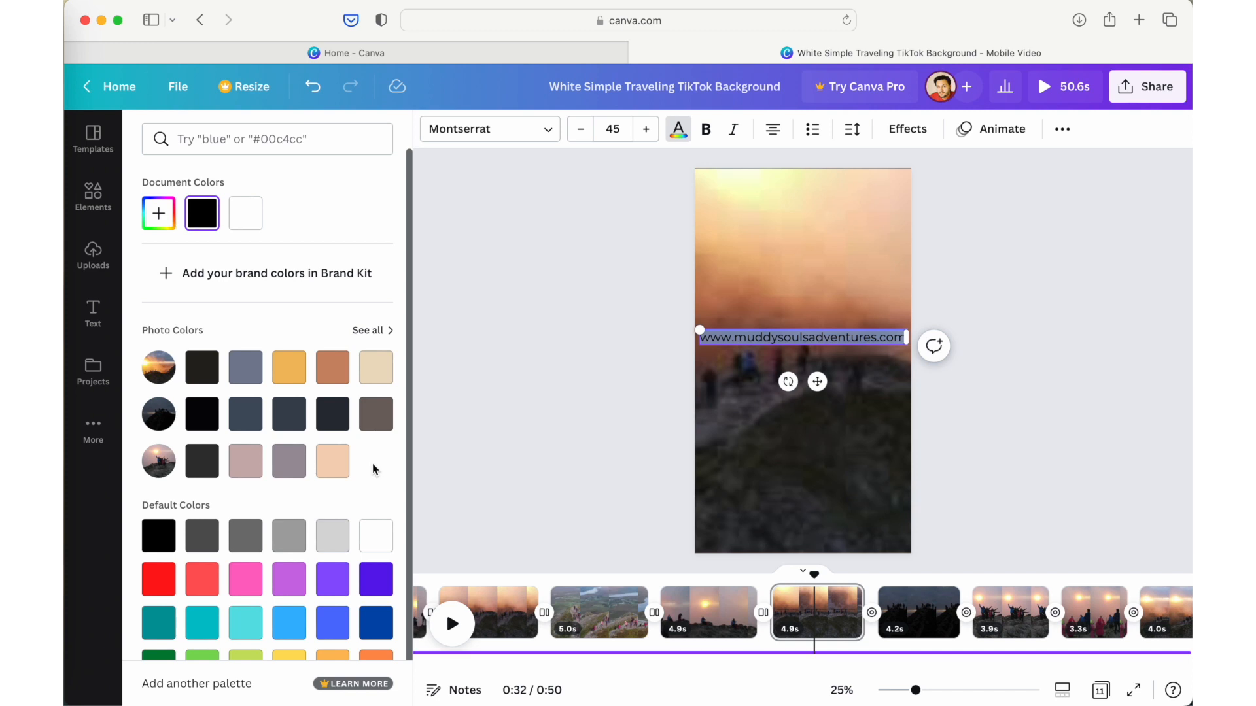
{"action": "left_click", "coordinate": [384, 381]}
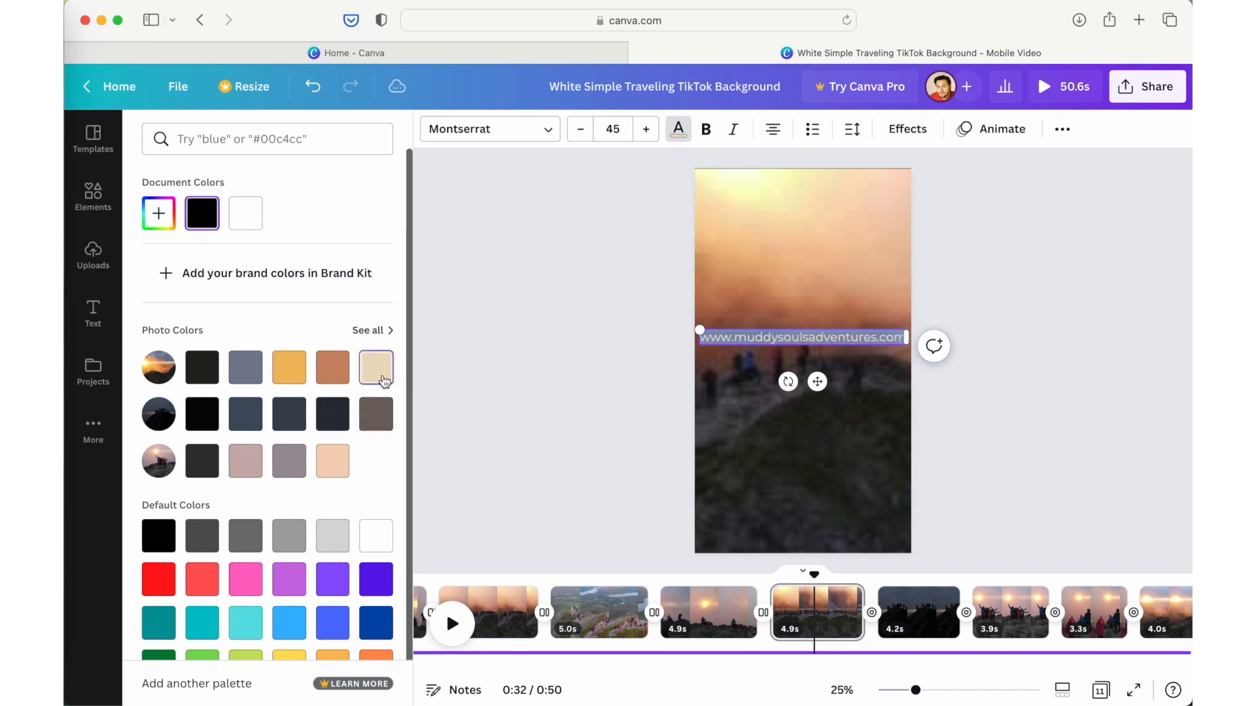
{"action": "key", "text": "Escape"}
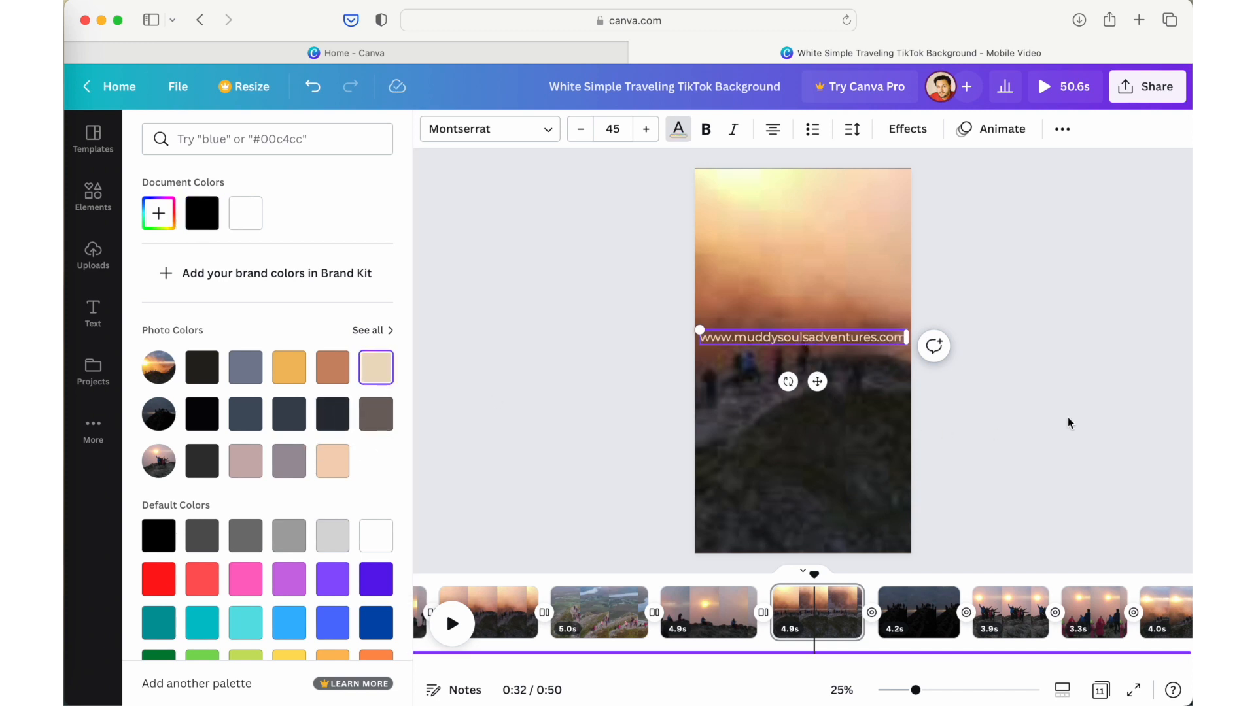
Move the website address text down near the bottom edge of the seventh page
{"action": "left_click", "coordinate": [808, 348]}
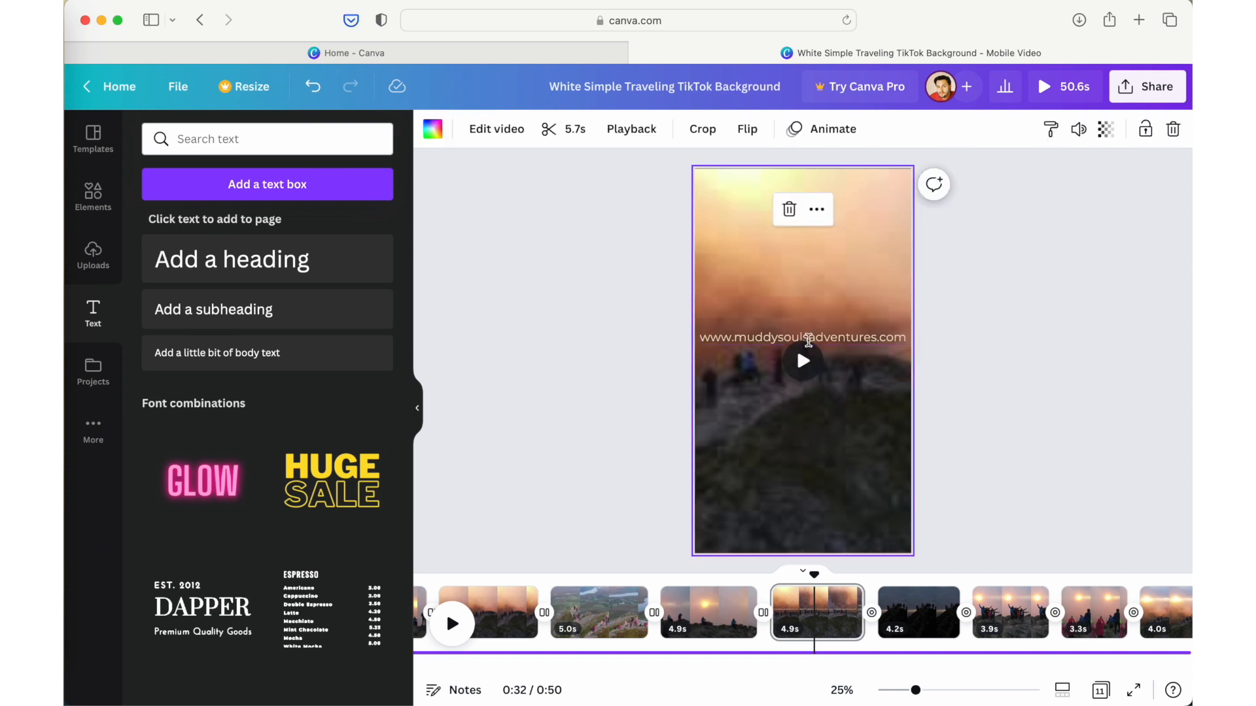
{"action": "left_click", "coordinate": [842, 337]}
{"action": "left_click_drag", "start_coordinate": [833, 340], "coordinate": [871, 530]}
{"action": "left_click", "coordinate": [920, 527]}
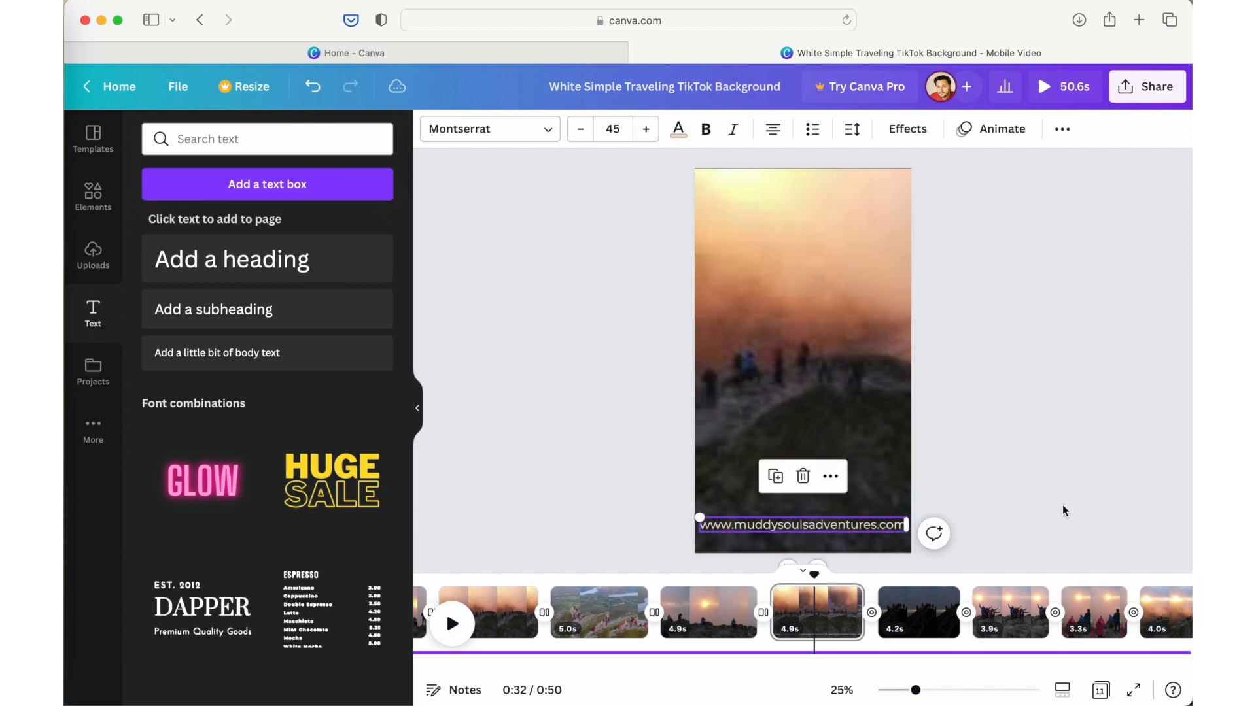
{"action": "left_click", "coordinate": [1062, 505]}
Recolor the website address text on the seventh page to white from the default colors
{"action": "left_click", "coordinate": [856, 527]}
{"action": "left_click", "coordinate": [856, 526]}
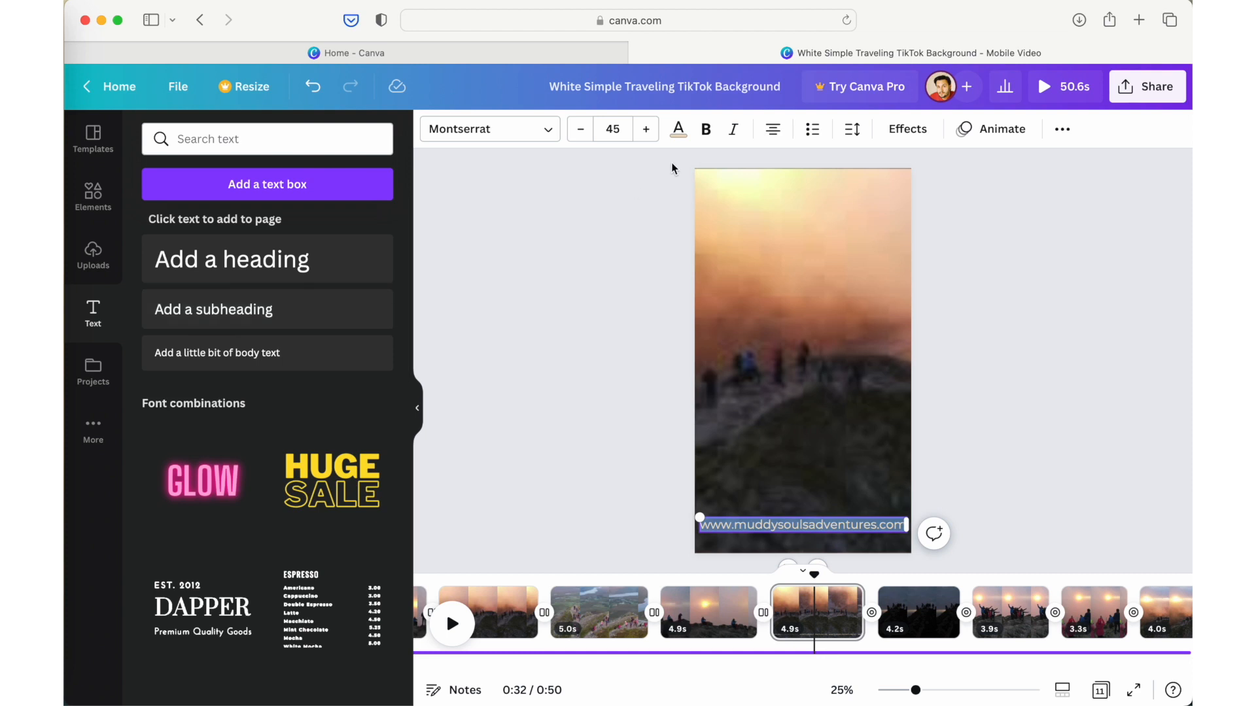
{"action": "left_click", "coordinate": [678, 129]}
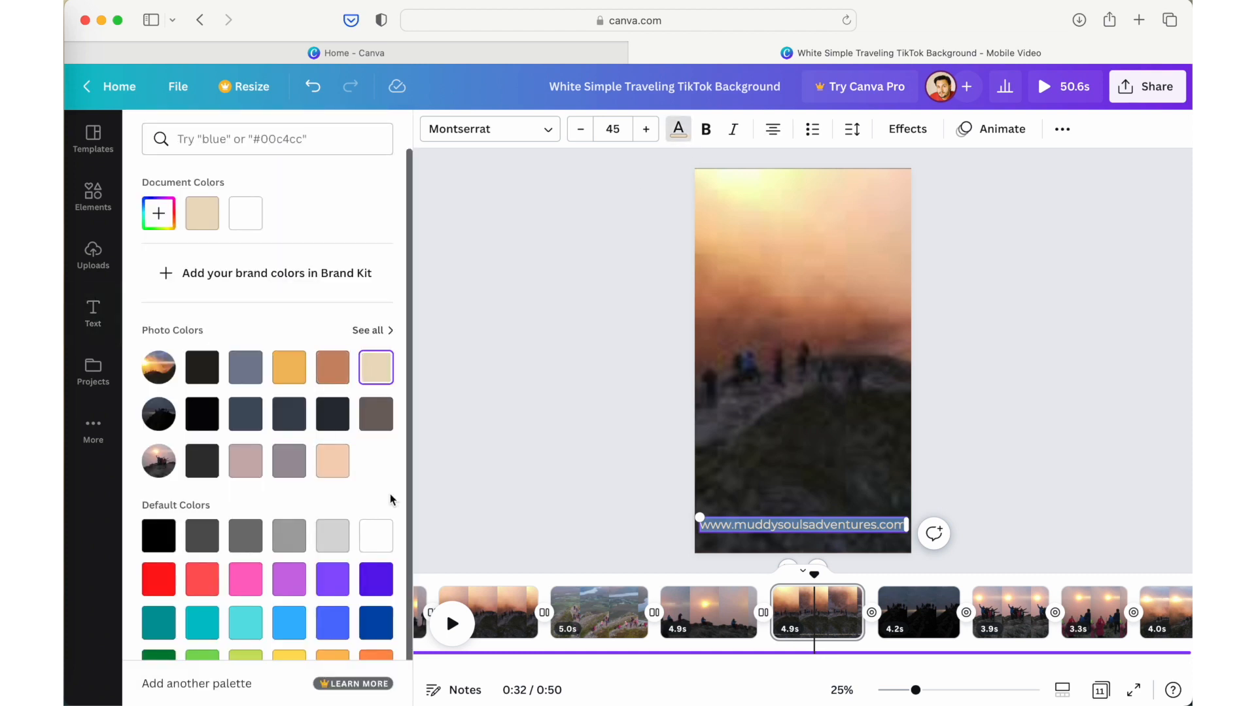
{"action": "left_click", "coordinate": [376, 534]}
{"action": "key", "text": "Escape"}
{"action": "left_click", "coordinate": [873, 450]}
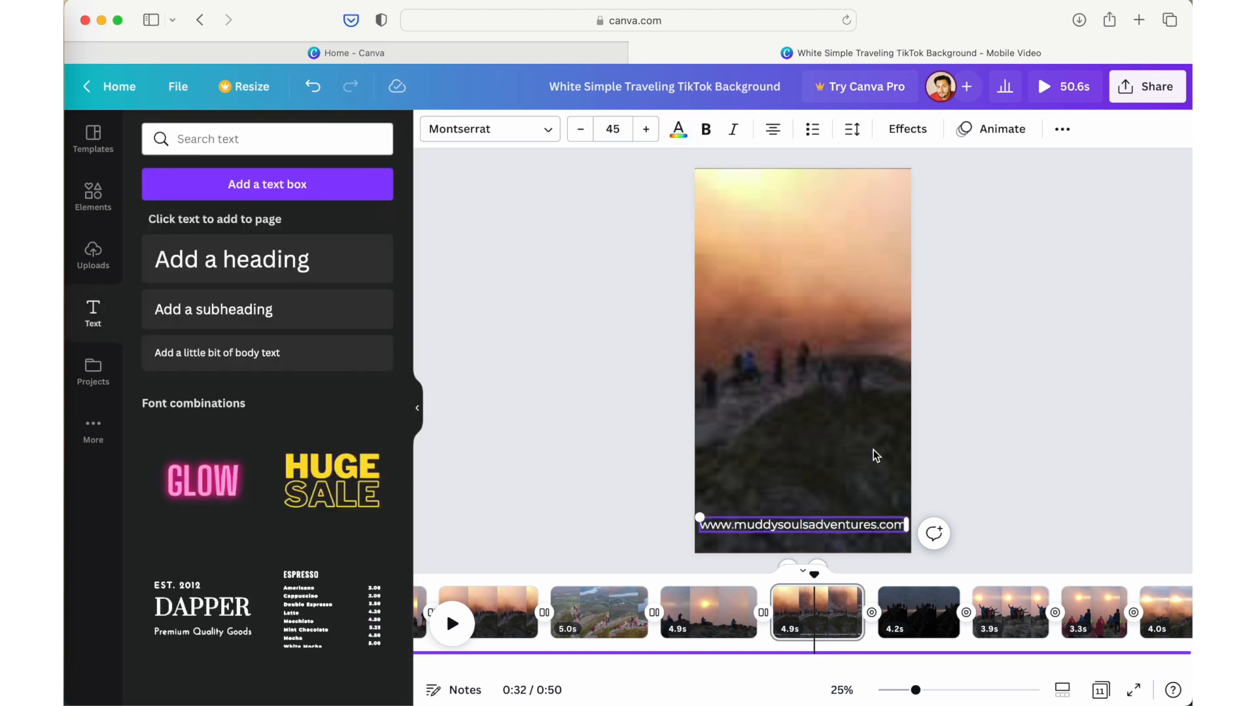
Set the website address text's font size to 42
{"action": "left_click", "coordinate": [845, 527]}
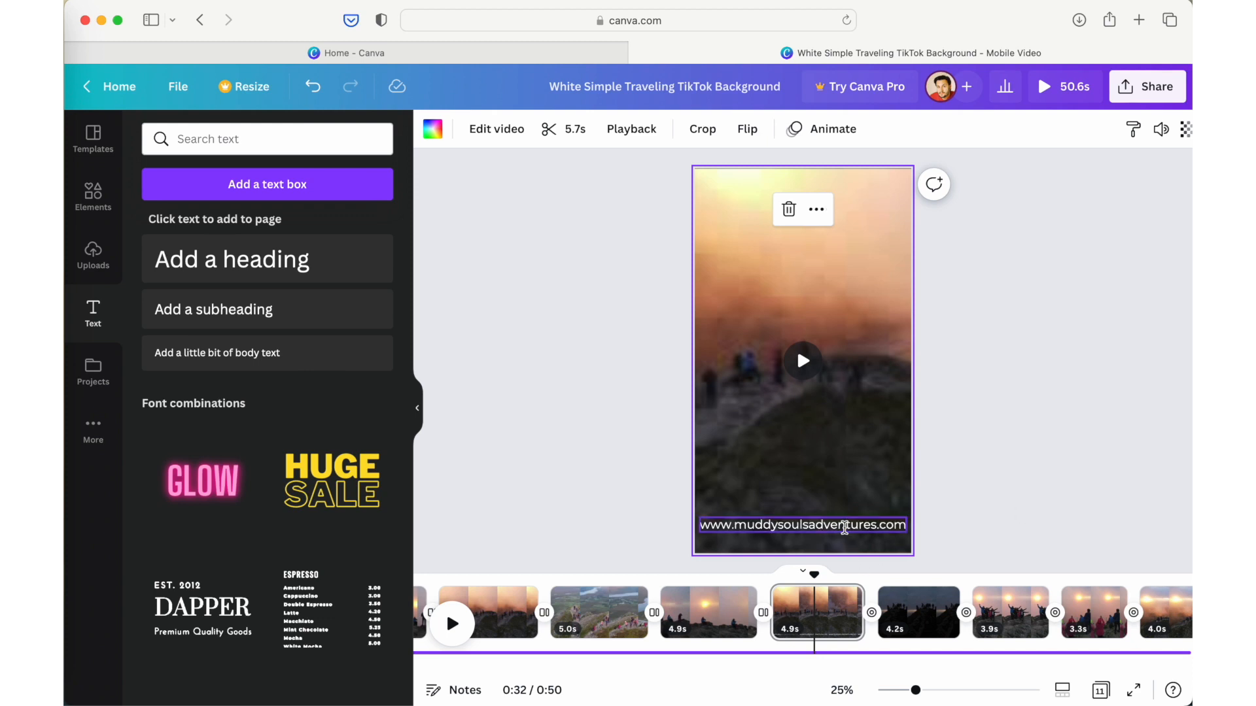
{"action": "double_click", "coordinate": [796, 520]}
{"action": "left_click", "coordinate": [614, 129]}
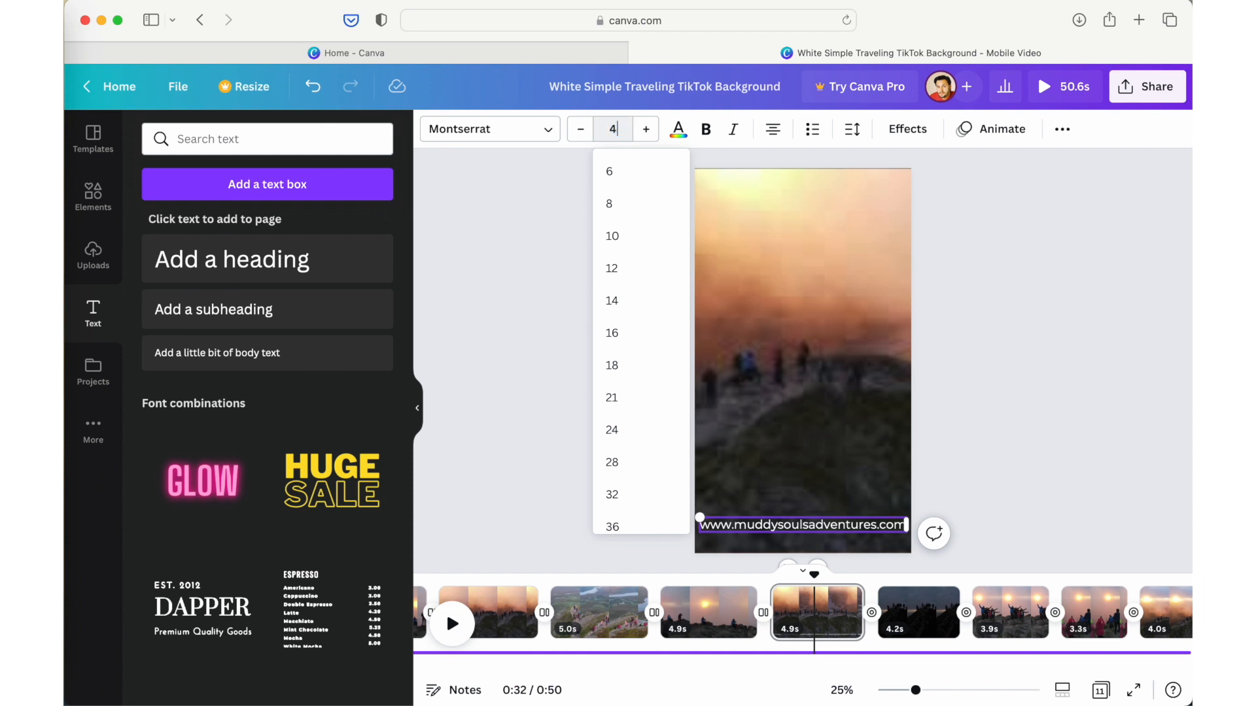
{"action": "type", "text": "42"}
{"action": "key", "text": "Return"}
{"action": "left_click", "coordinate": [1027, 343]}
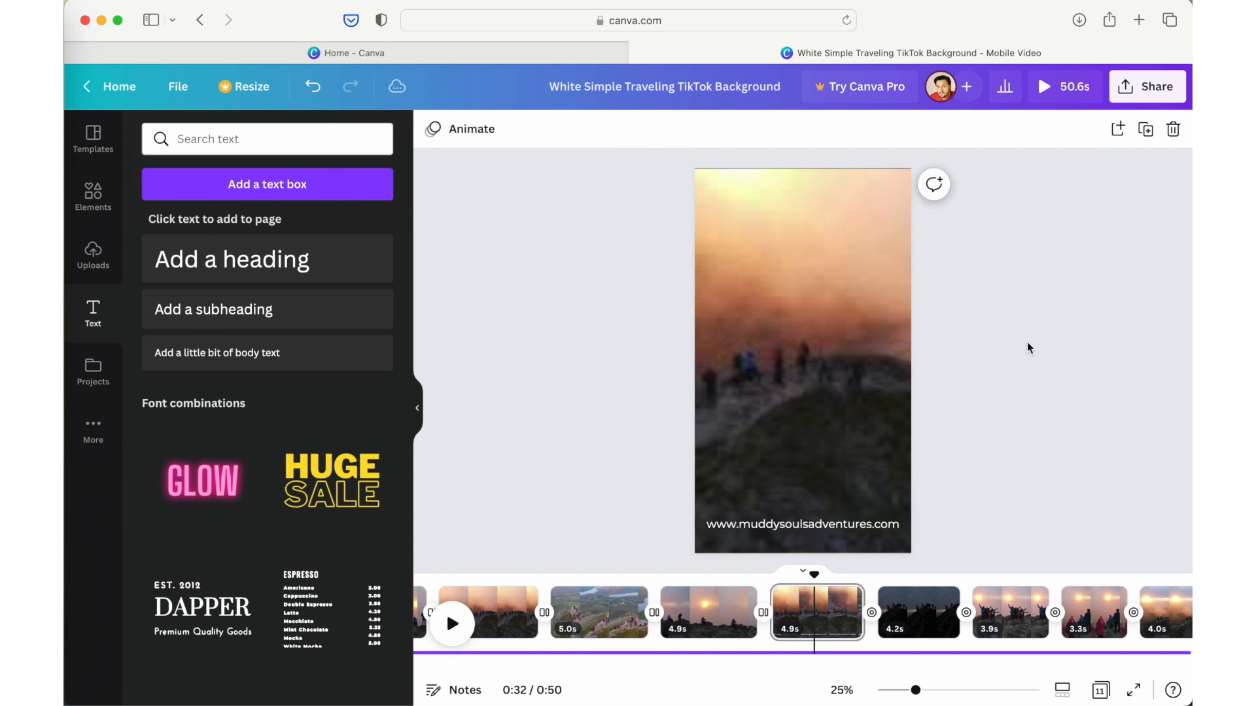
{"action": "left_click", "coordinate": [850, 526]}
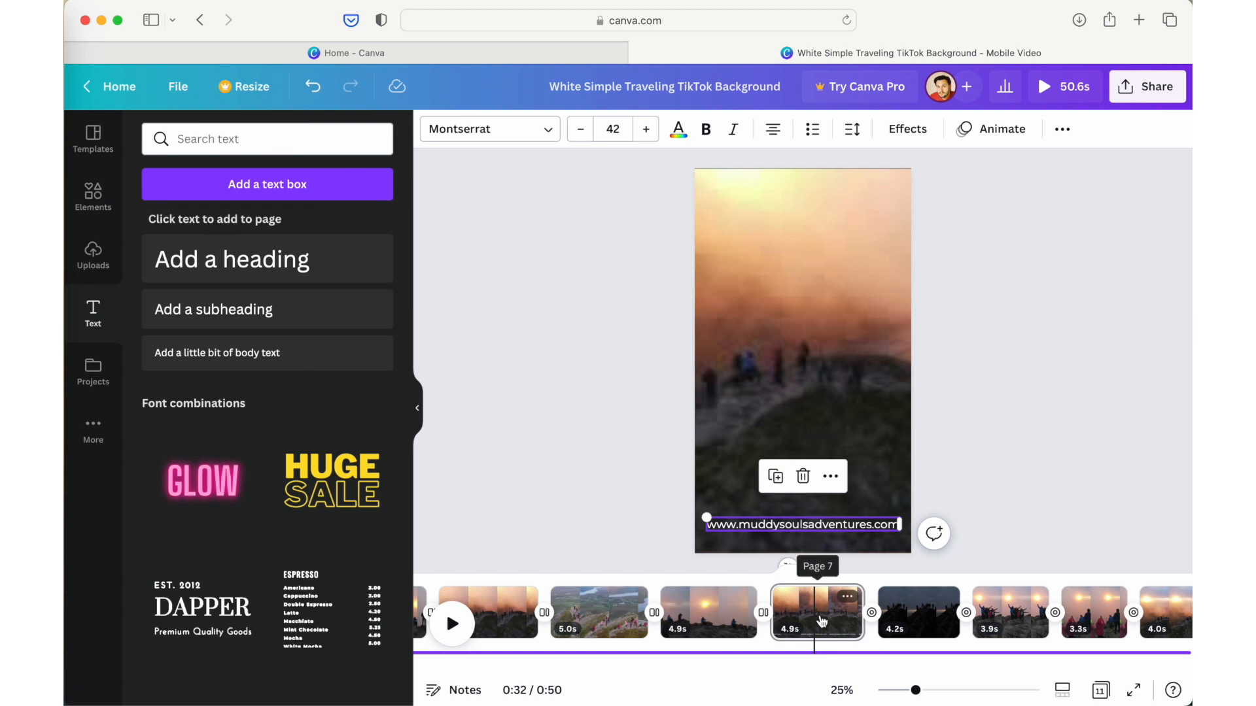
Add the white Muddy Soul's logo to the second page and shrink it into the page's lower-right corner
{"action": "left_click", "coordinate": [717, 608]}
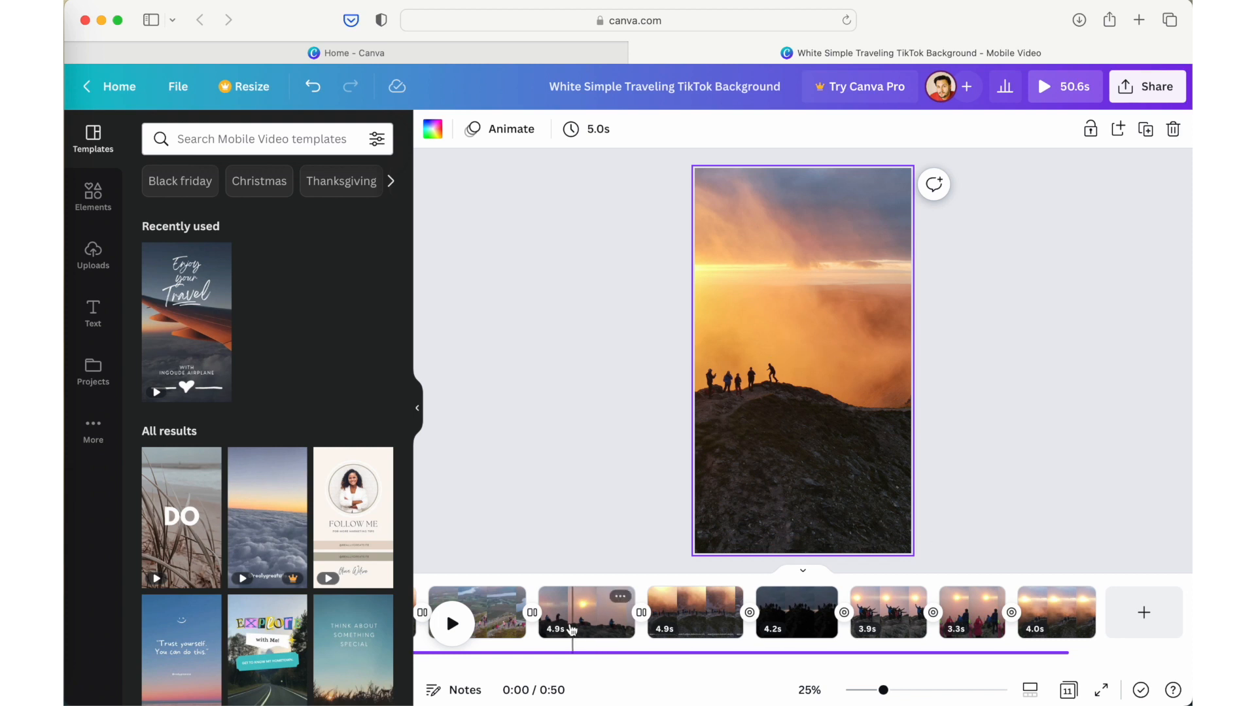
{"action": "scroll", "coordinate": [654, 619], "scroll_direction": "left", "scroll_amount": 10}
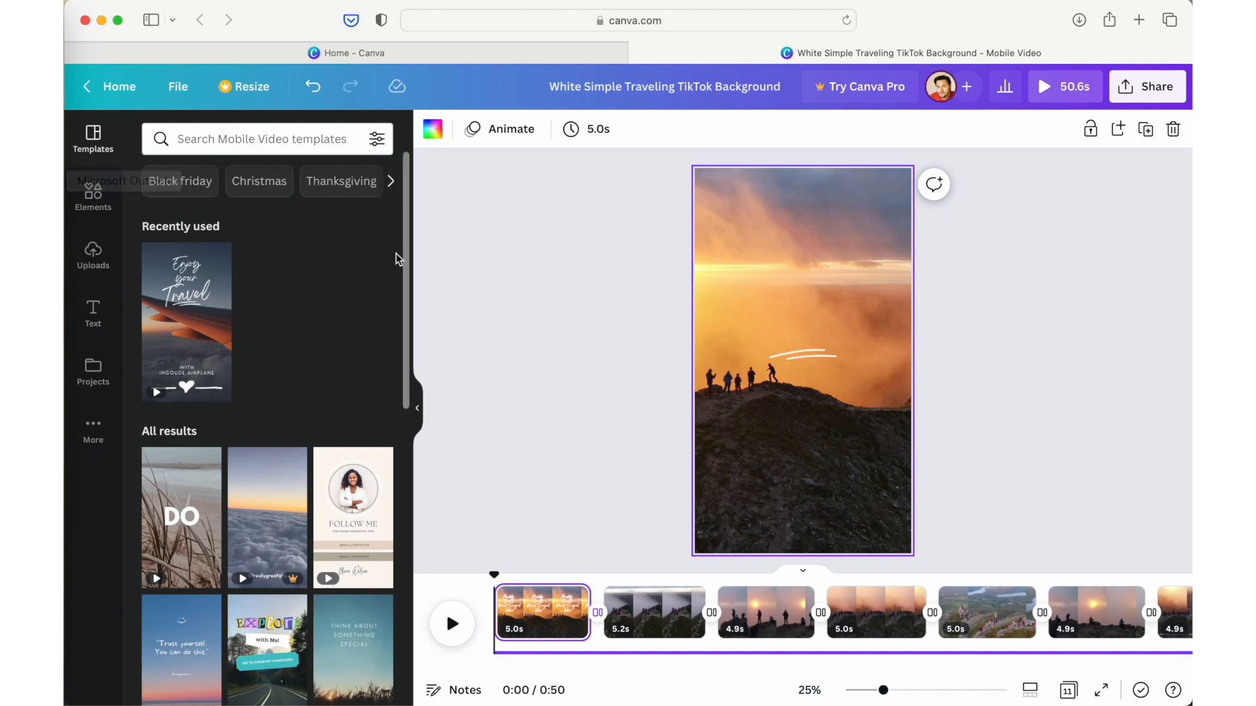
{"action": "left_click", "coordinate": [95, 257]}
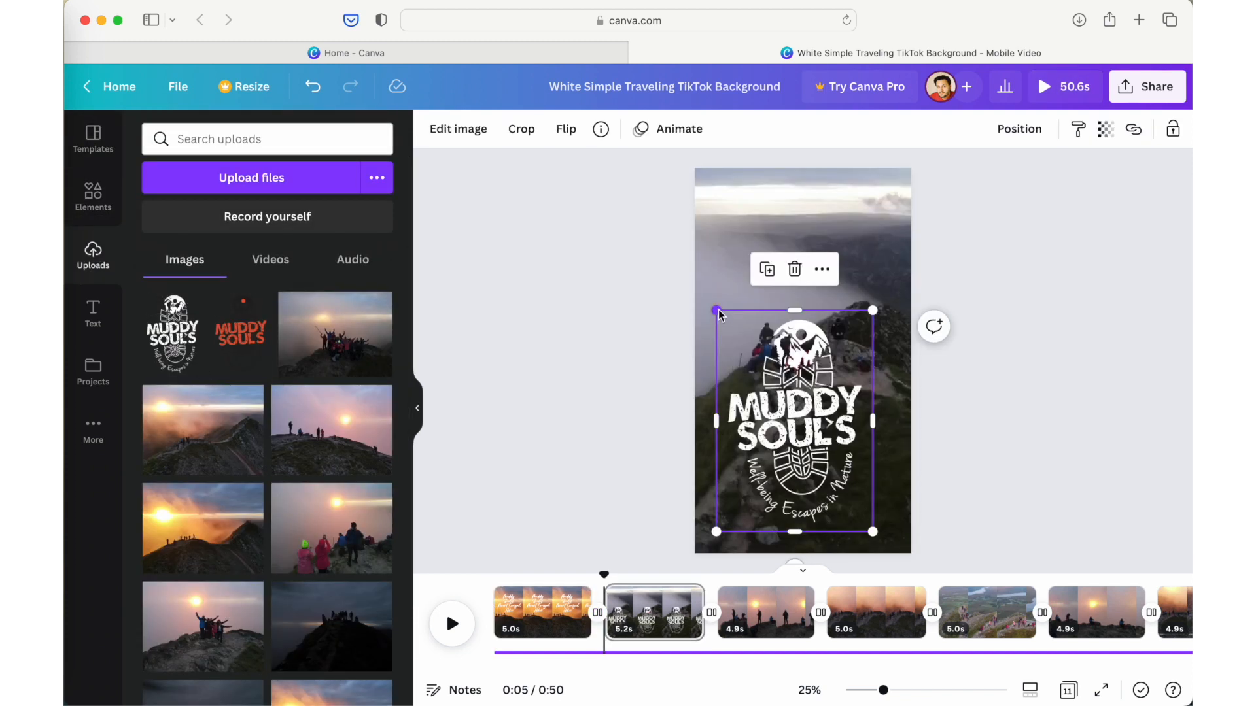
{"action": "left_click_drag", "start_coordinate": [716, 310], "coordinate": [873, 505]}
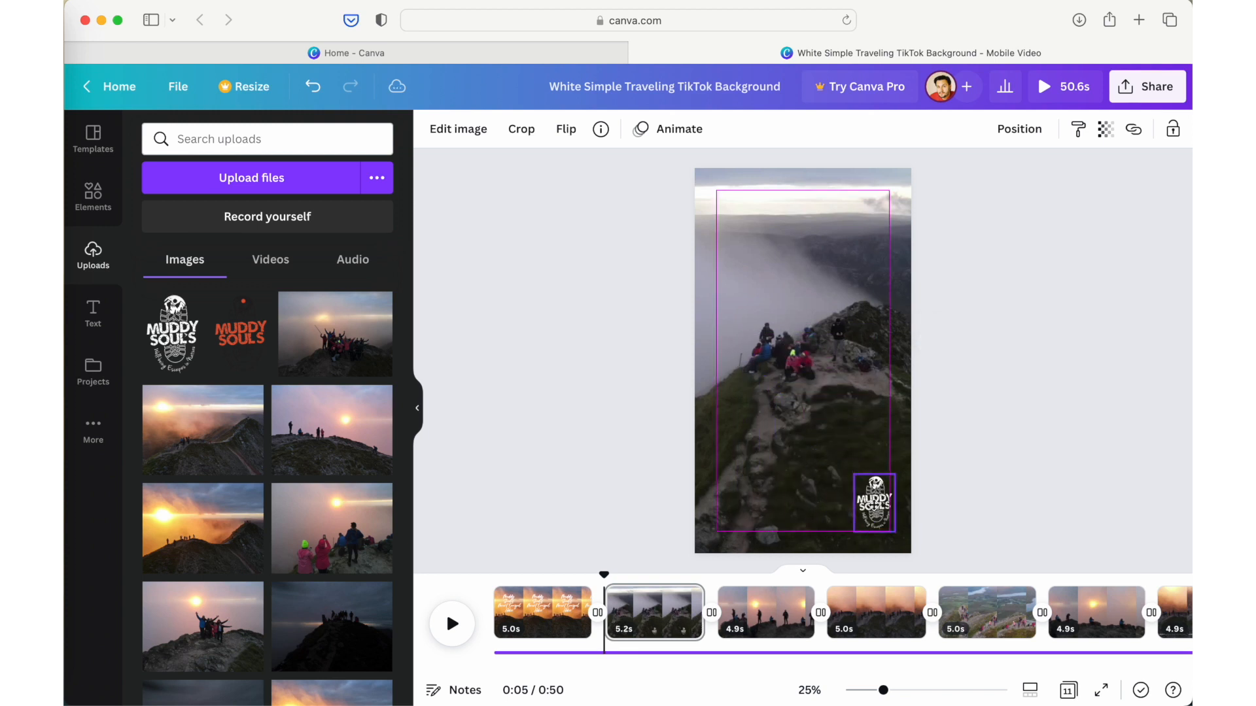
{"action": "left_click", "coordinate": [998, 496]}
{"action": "mouse_move", "coordinate": [873, 505]}
{"action": "left_mouse_down"}
{"action": "mouse_move", "coordinate": [862, 498]}
{"action": "mouse_move", "coordinate": [880, 500]}
{"action": "left_mouse_up"}
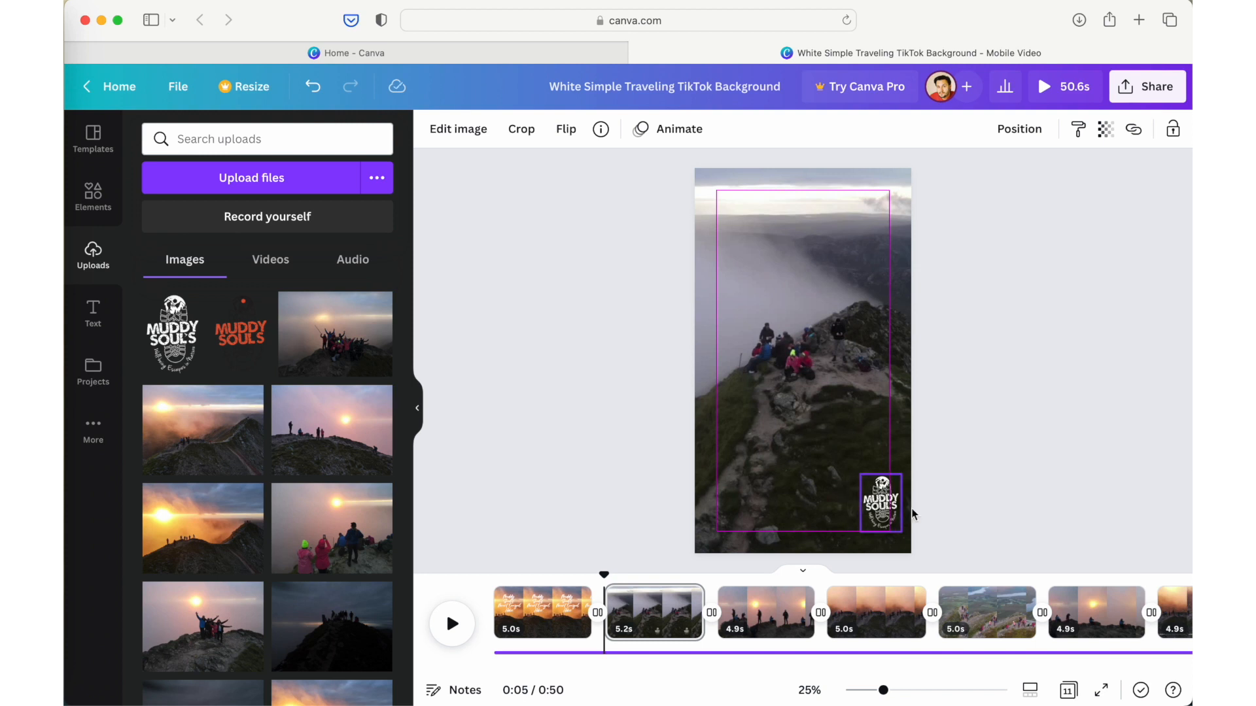
{"action": "left_click", "coordinate": [993, 526]}
Set the transparency of the logo on the second page to 50
{"action": "left_click", "coordinate": [880, 509]}
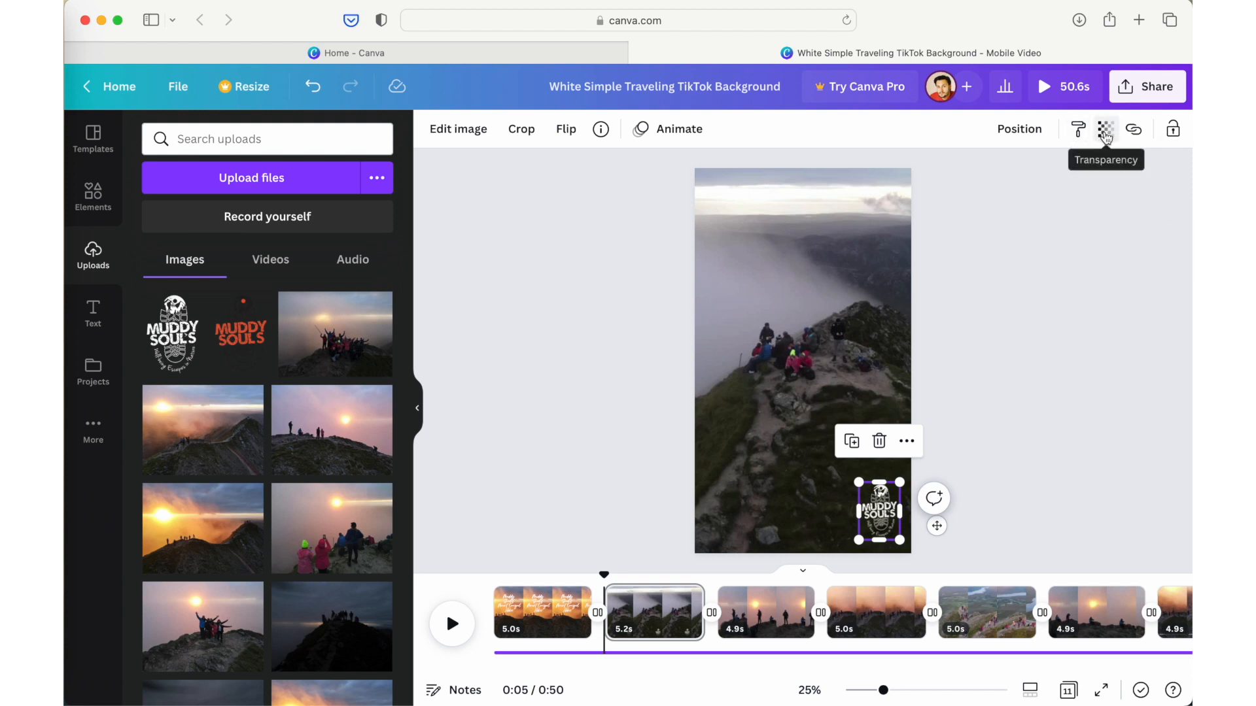
{"action": "left_click", "coordinate": [1105, 134]}
{"action": "left_click_drag", "start_coordinate": [1101, 199], "coordinate": [1008, 204]}
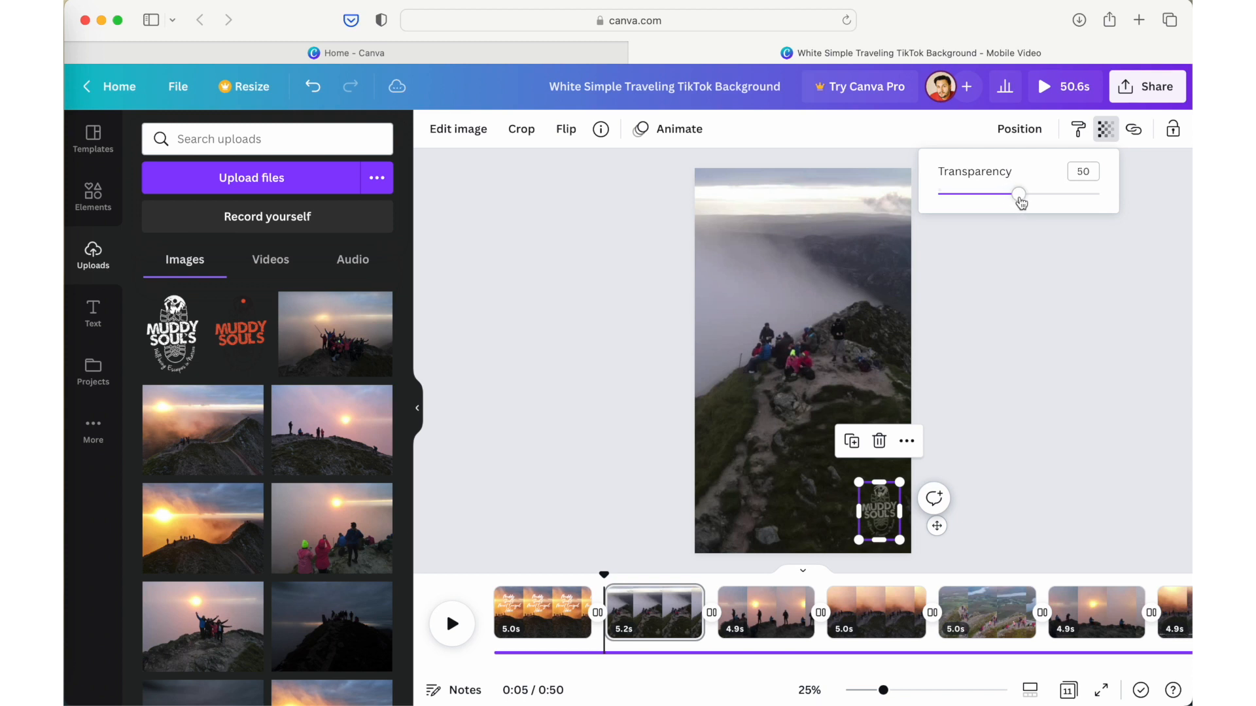
{"action": "left_click", "coordinate": [1041, 305]}
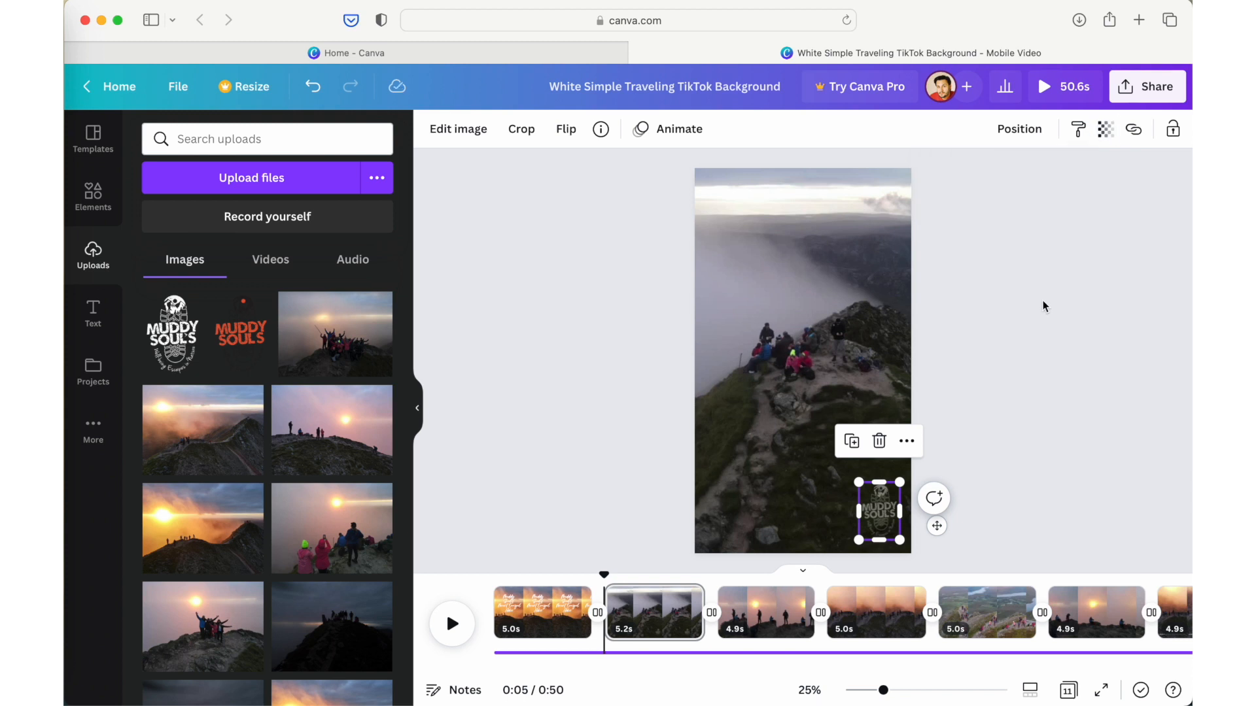
{"action": "left_click", "coordinate": [952, 481]}
Copy the semi-transparent logo from the second page and paste it onto the third page
{"action": "left_click", "coordinate": [884, 508]}
{"action": "key", "text": "super+c"}
{"action": "left_click", "coordinate": [748, 612]}
{"action": "key", "text": "super+v"}
{"action": "left_click", "coordinate": [689, 608]}
{"action": "left_click_drag", "start_coordinate": [689, 576], "coordinate": [722, 578]}
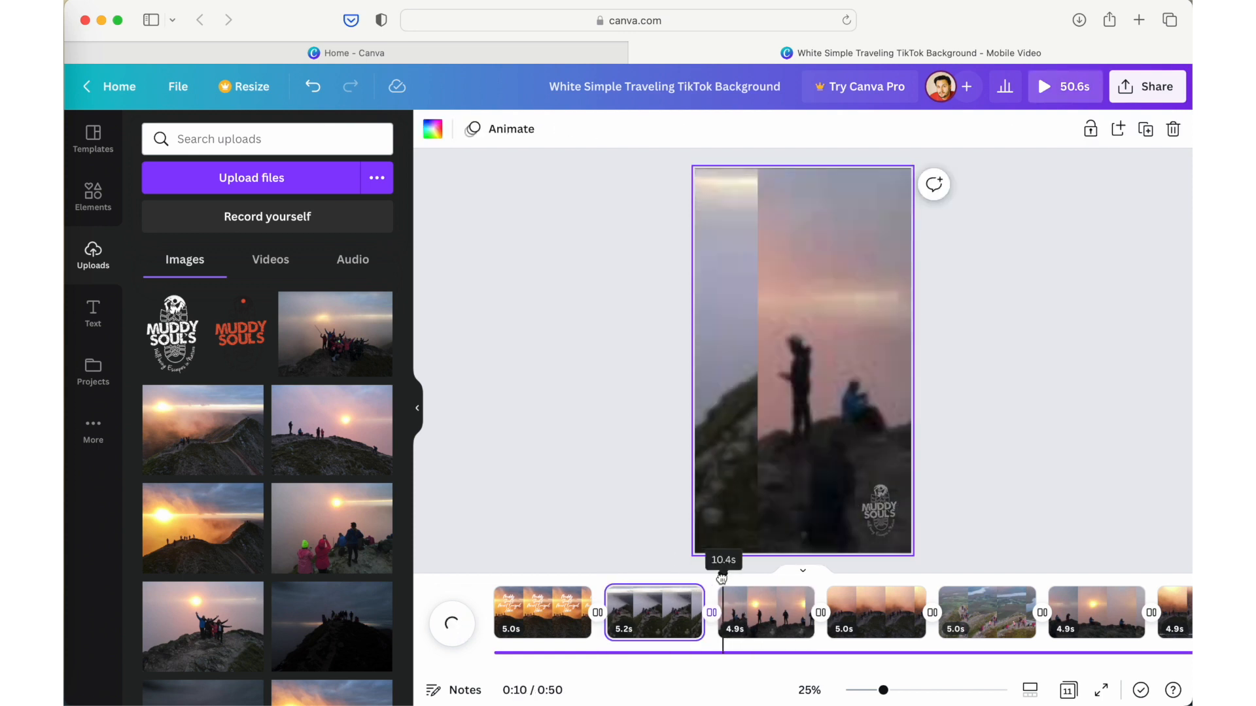
Paste the copied logo onto the fourth, fifth and sixth pages
{"action": "left_click", "coordinate": [861, 608]}
{"action": "left_click", "coordinate": [987, 597]}
{"action": "key", "text": "super+v"}
{"action": "left_click", "coordinate": [1077, 605]}
{"action": "key", "text": "super+v"}
Paste the logo onto the seventh page and move the website address text slightly lower on that page
{"action": "scroll", "coordinate": [981, 608], "scroll_direction": "right", "scroll_amount": 4}
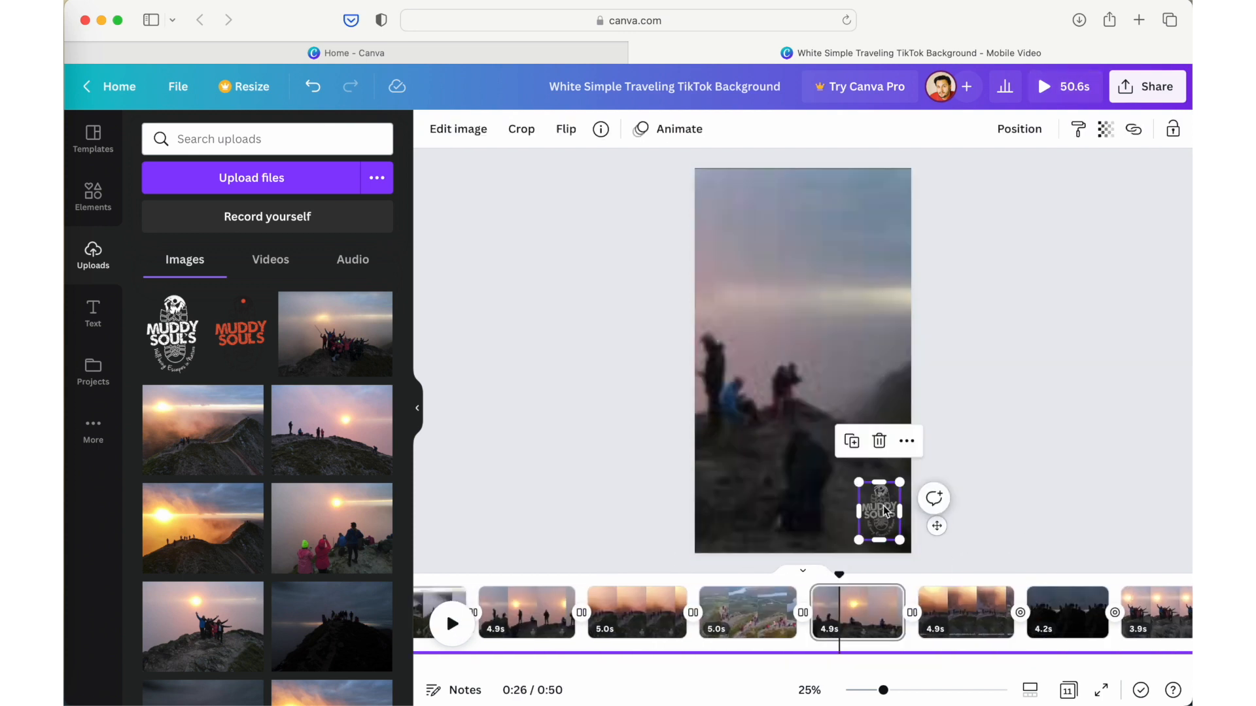
{"action": "left_click", "coordinate": [967, 612]}
{"action": "key", "text": "super+v"}
{"action": "left_click", "coordinate": [970, 619]}
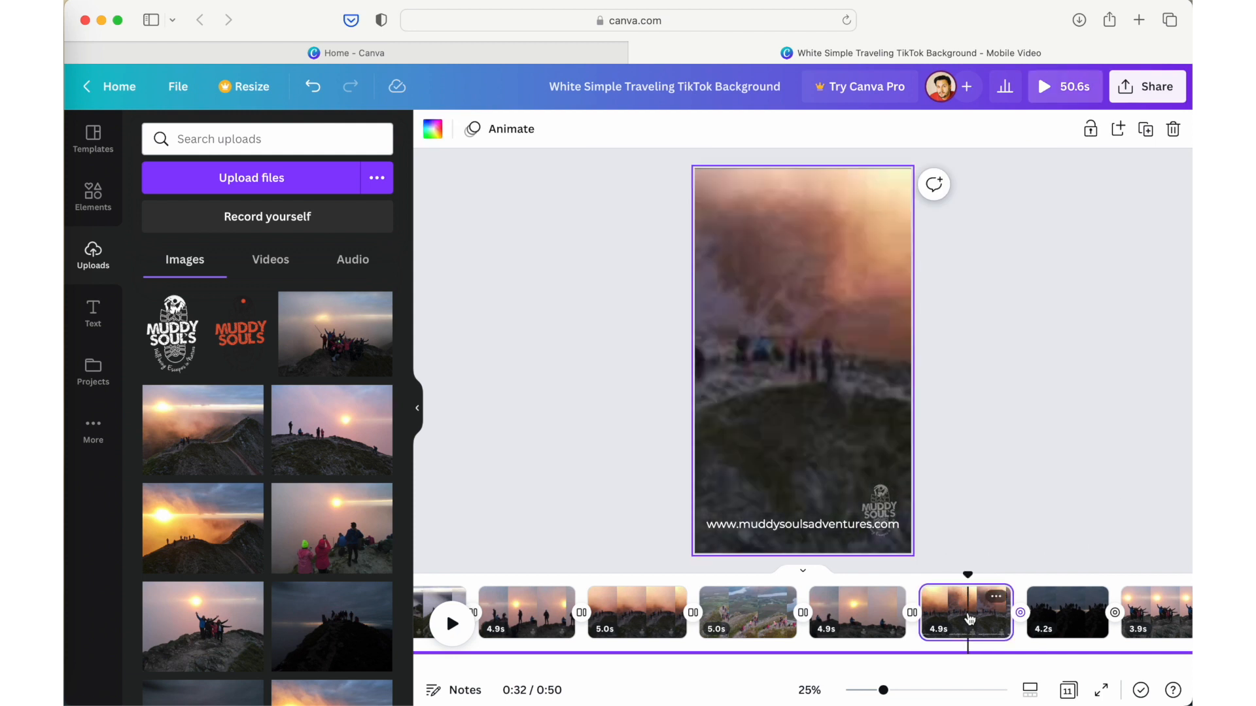
{"action": "left_click", "coordinate": [827, 527]}
{"action": "left_click_drag", "start_coordinate": [814, 526], "coordinate": [814, 535]}
{"action": "left_click", "coordinate": [980, 613]}
Paste the copied logo onto each of the remaining pages, from the eighth to the eleventh
{"action": "left_click", "coordinate": [1070, 617]}
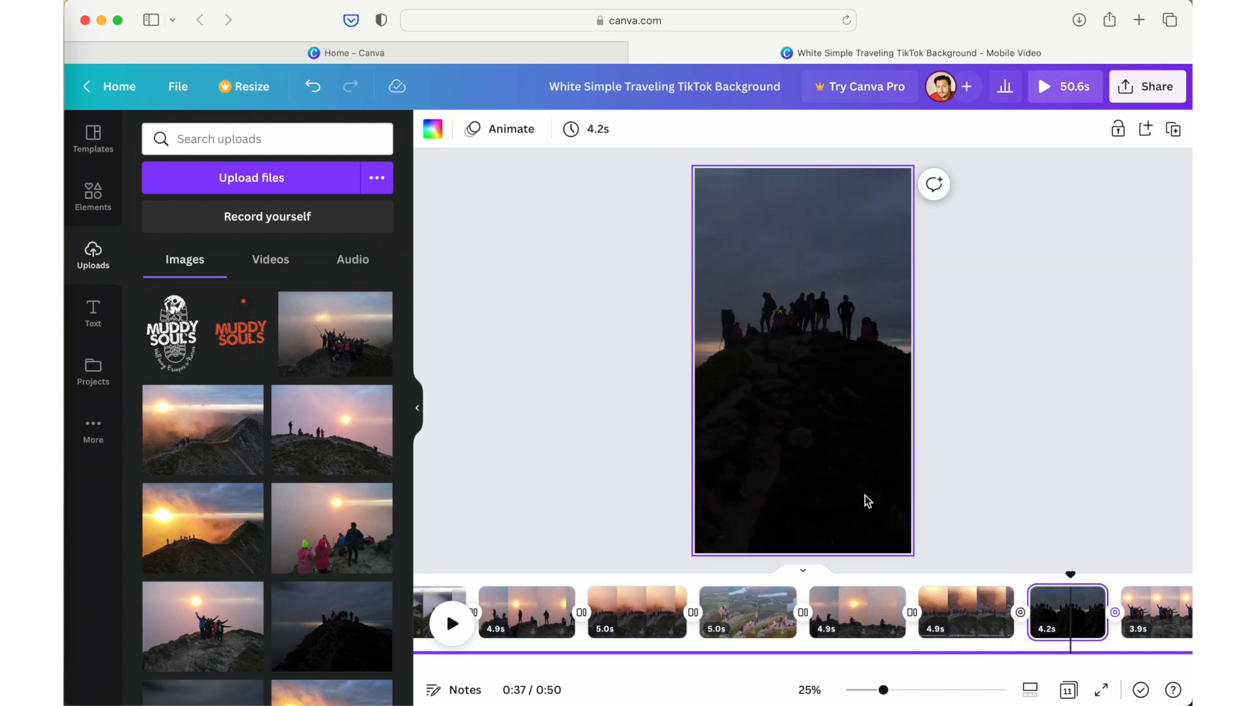
{"action": "key", "text": "super+v"}
{"action": "scroll", "coordinate": [1007, 611], "scroll_direction": "right", "scroll_amount": 3}
{"action": "left_click", "coordinate": [1011, 612]}
{"action": "key", "text": "super+v"}
{"action": "left_click", "coordinate": [1090, 613]}
{"action": "key", "text": "super+v"}
{"action": "scroll", "coordinate": [1073, 614], "scroll_direction": "right", "scroll_amount": 2}
{"action": "left_click", "coordinate": [1067, 616]}
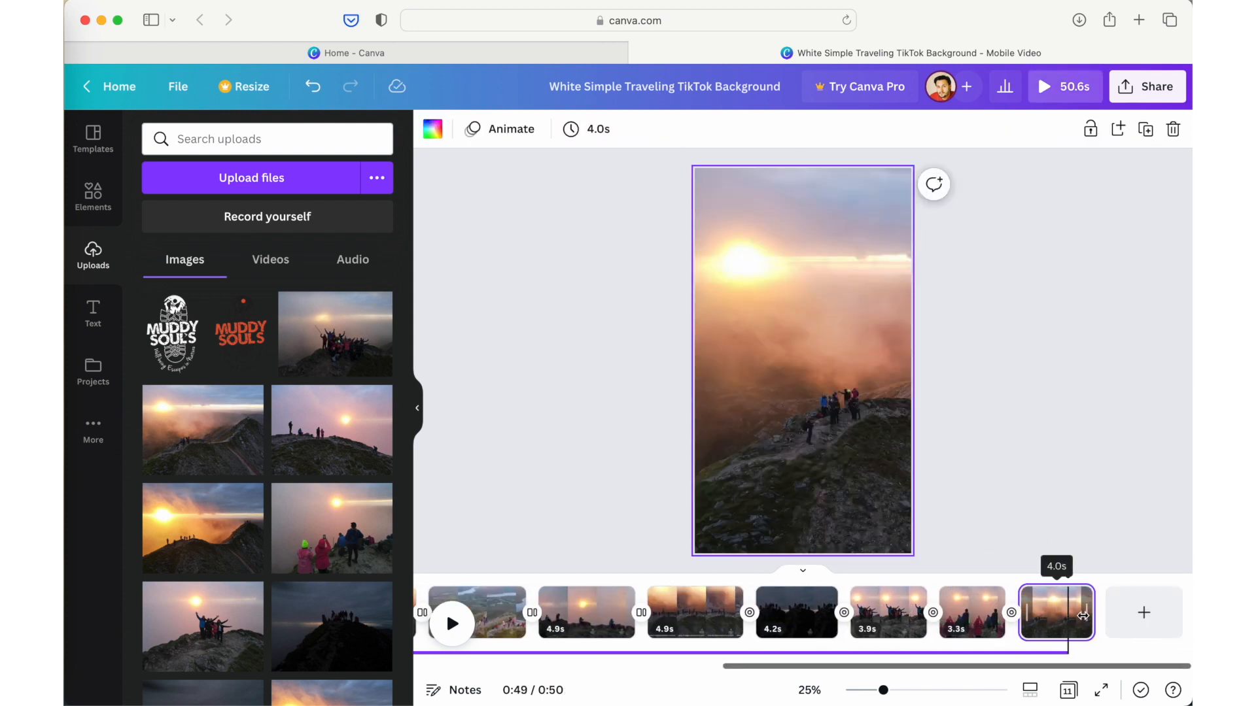
{"action": "key", "text": "super+v"}
{"action": "left_click", "coordinate": [1108, 497]}
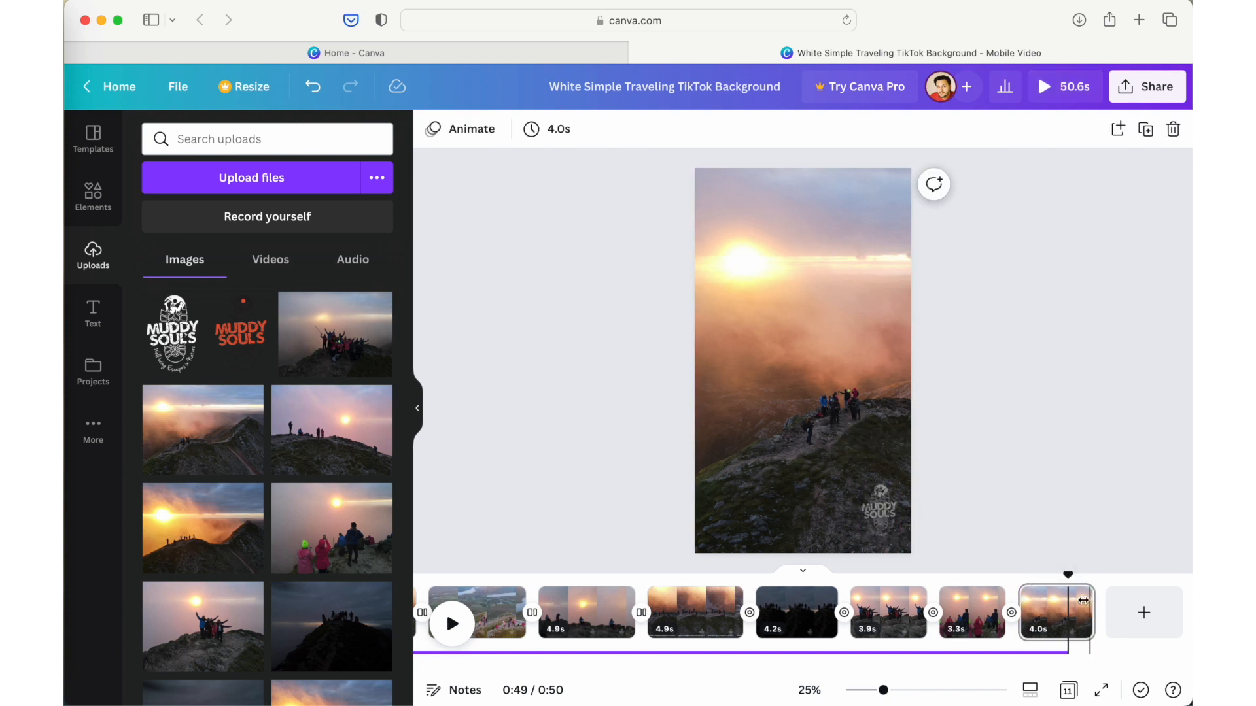
Check the logo on the second page and look through the reel's pages from first to last
{"action": "scroll", "coordinate": [1018, 618], "scroll_direction": "left", "scroll_amount": 10}
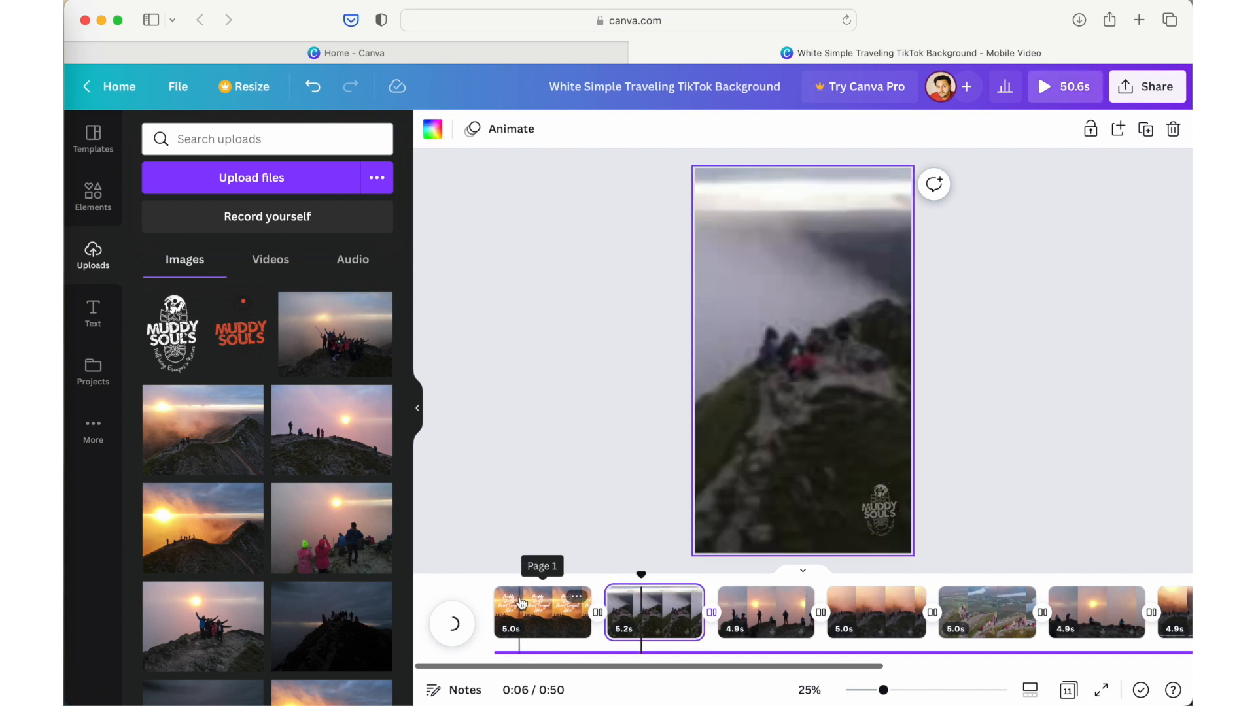
{"action": "left_click", "coordinate": [659, 598]}
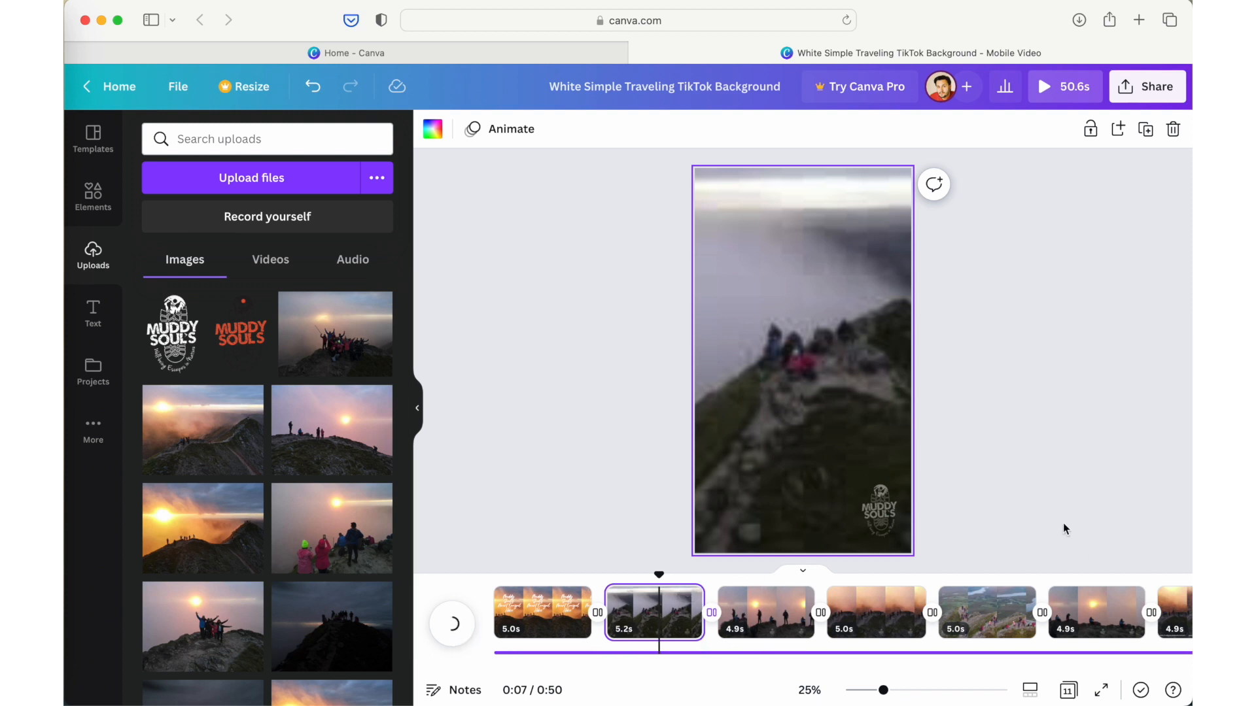
{"action": "left_click", "coordinate": [991, 524]}
{"action": "left_click", "coordinate": [495, 596]}
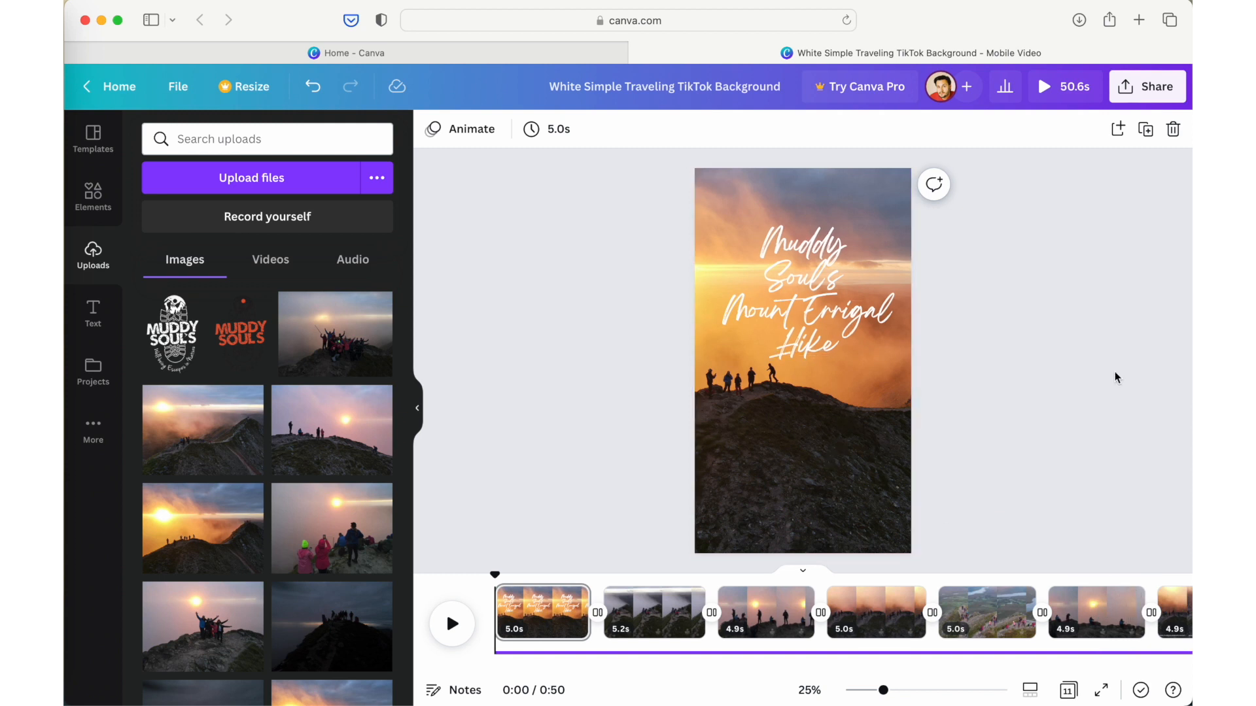
{"action": "scroll", "coordinate": [876, 613], "scroll_direction": "right", "scroll_amount": 10}
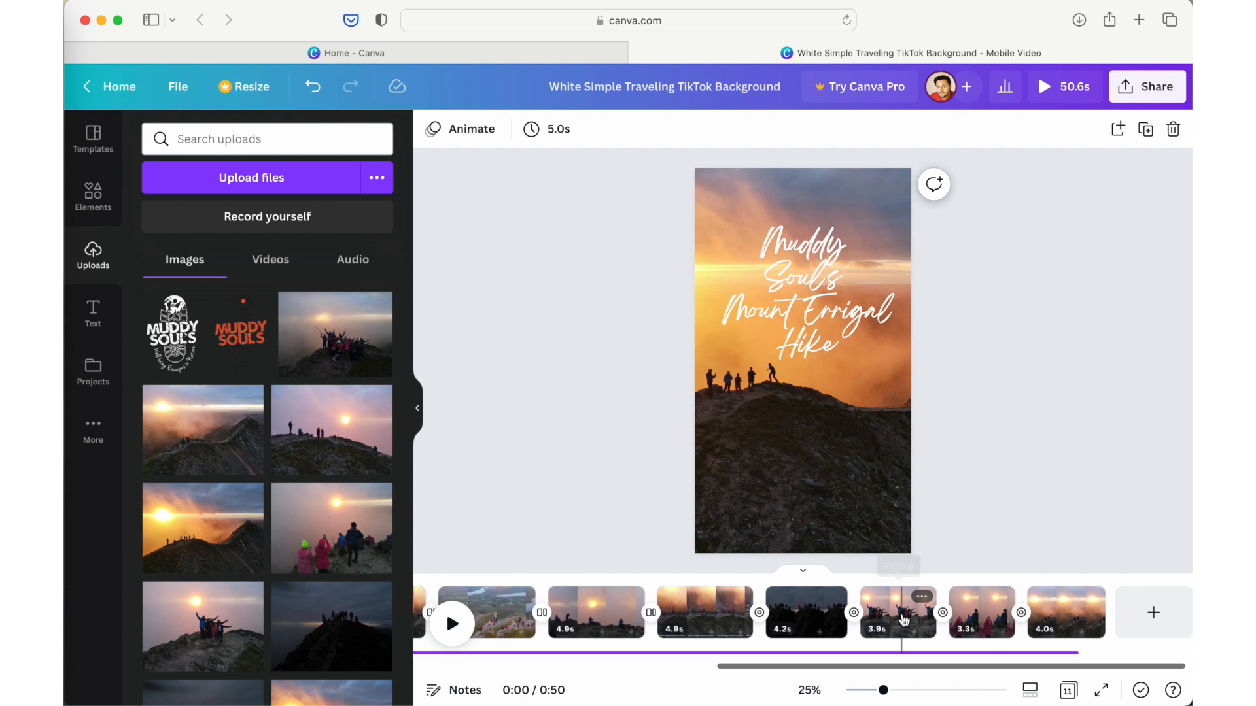
{"action": "scroll", "coordinate": [981, 615], "scroll_direction": "left", "scroll_amount": 10}
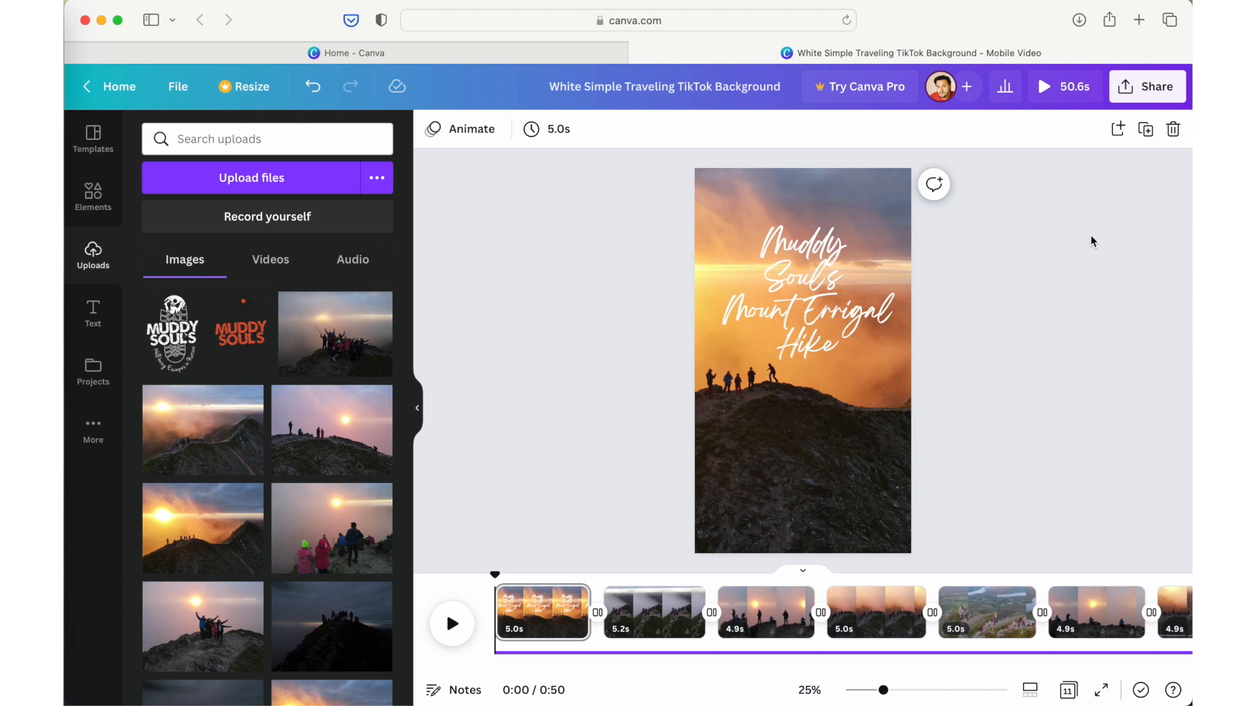
Download all pages of the design as an MP4 video
{"action": "left_click", "coordinate": [1142, 91]}
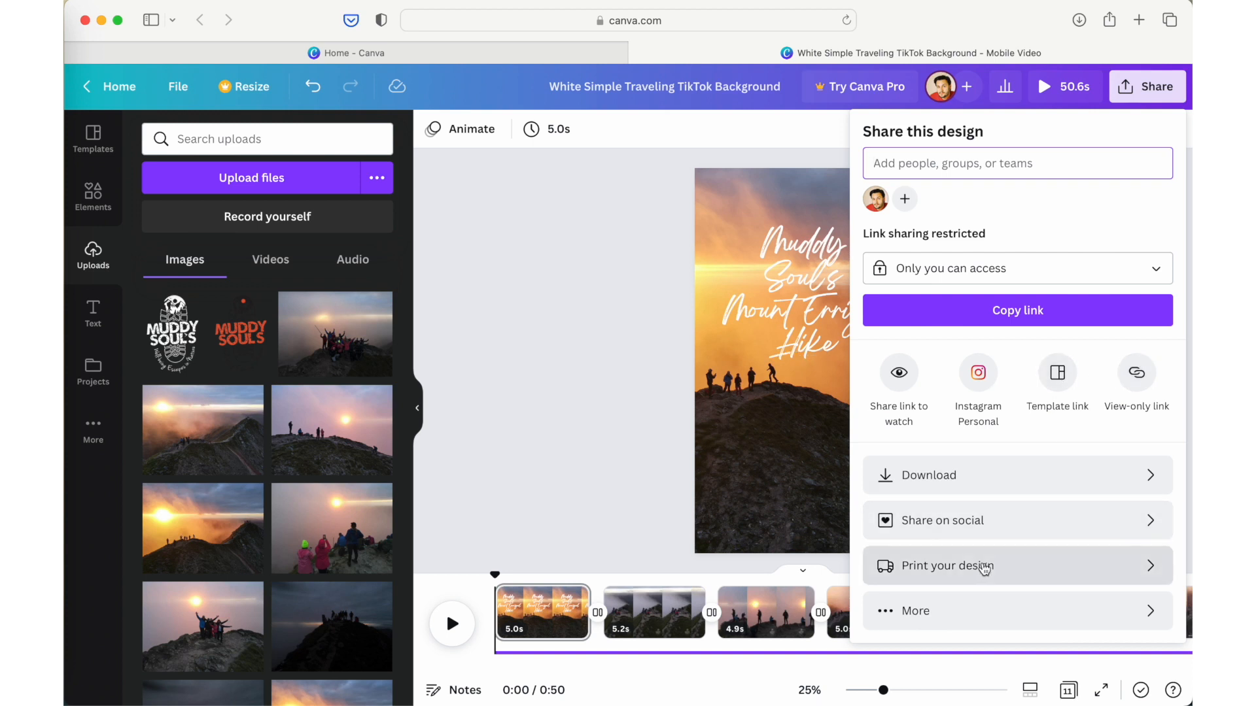
{"action": "left_click", "coordinate": [998, 484]}
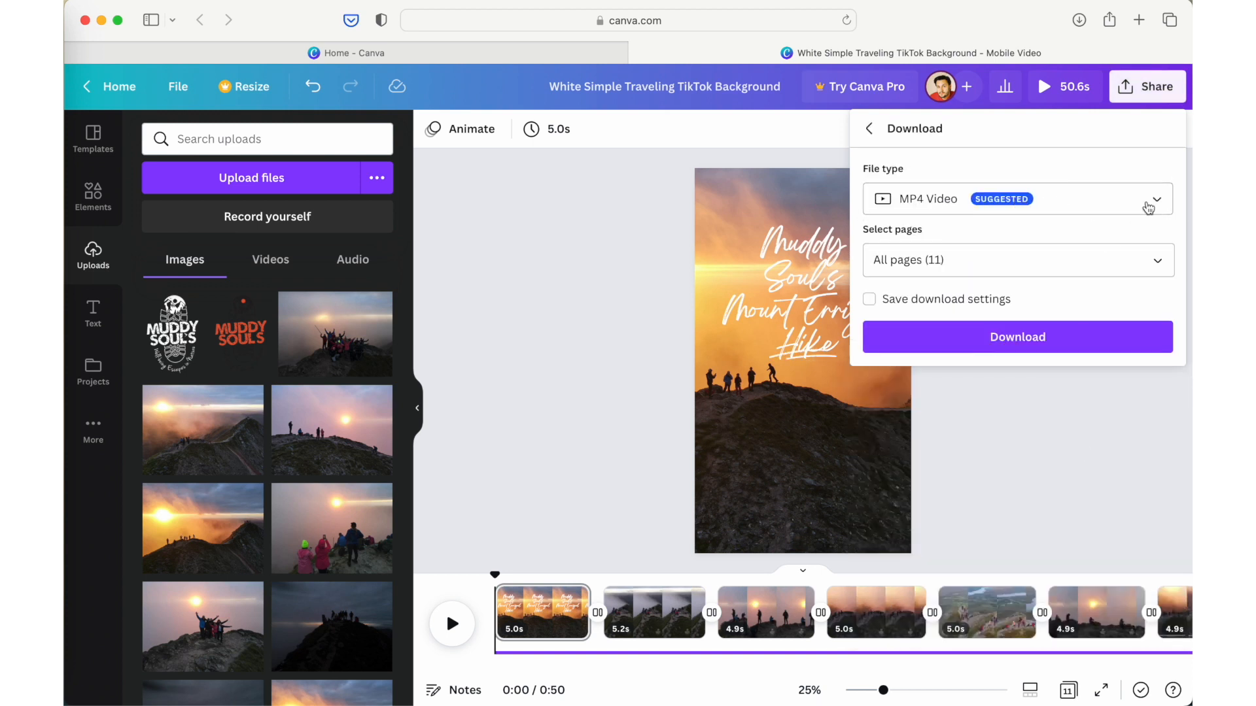
{"action": "left_click", "coordinate": [985, 341]}
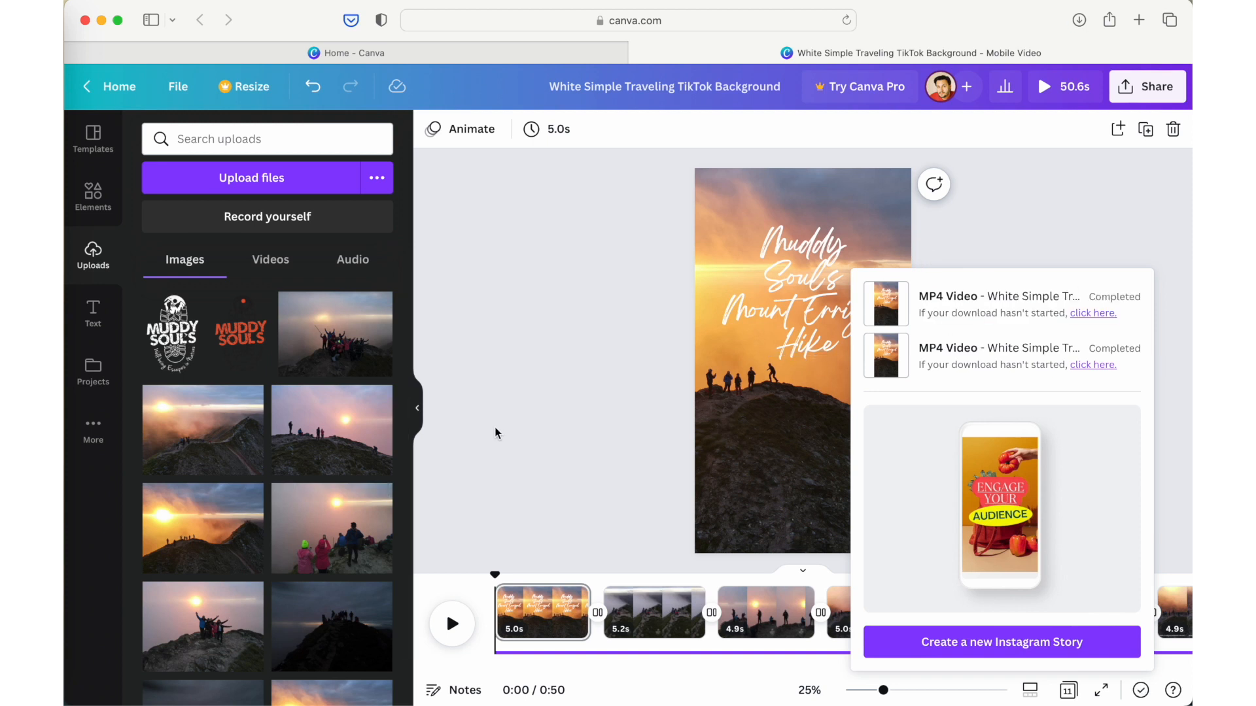
Switch to the Muddy Soul's folder in Finder and preview the video Muddy Soul's Reel.mp4
{"action": "key", "text": "ctrl+Up"}
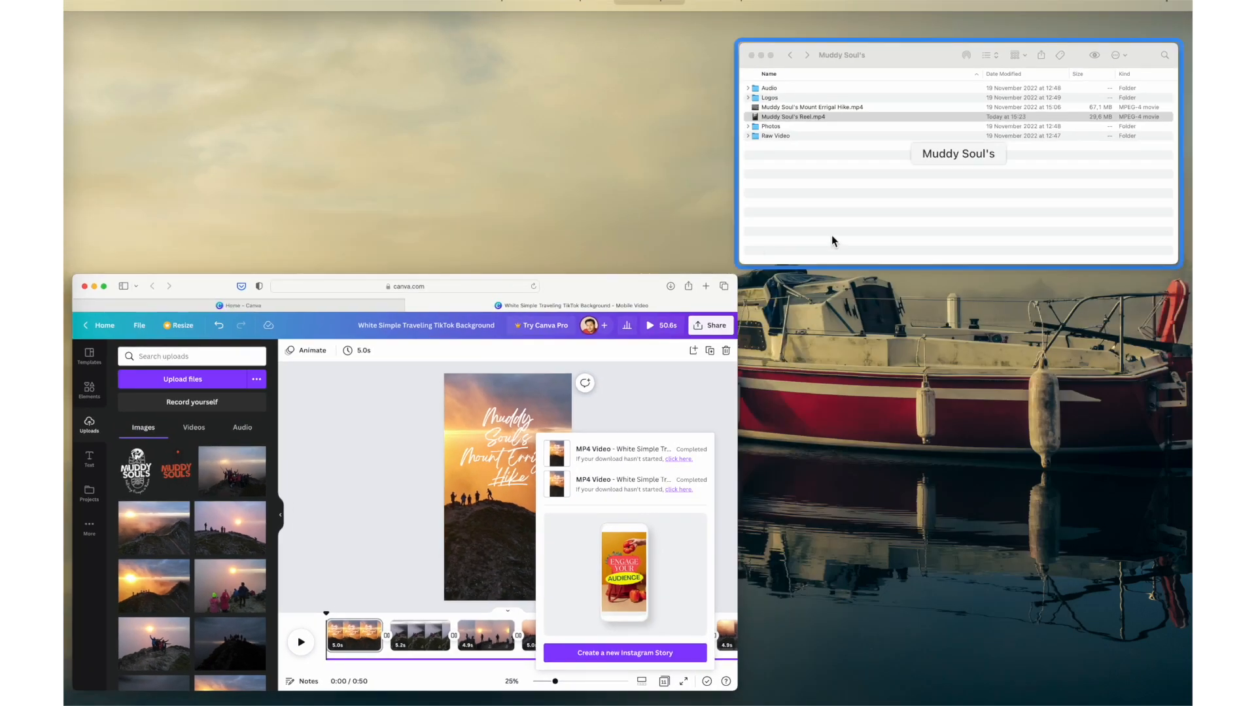
{"action": "left_click", "coordinate": [832, 237]}
{"action": "left_click_drag", "start_coordinate": [763, 208], "coordinate": [663, 226]}
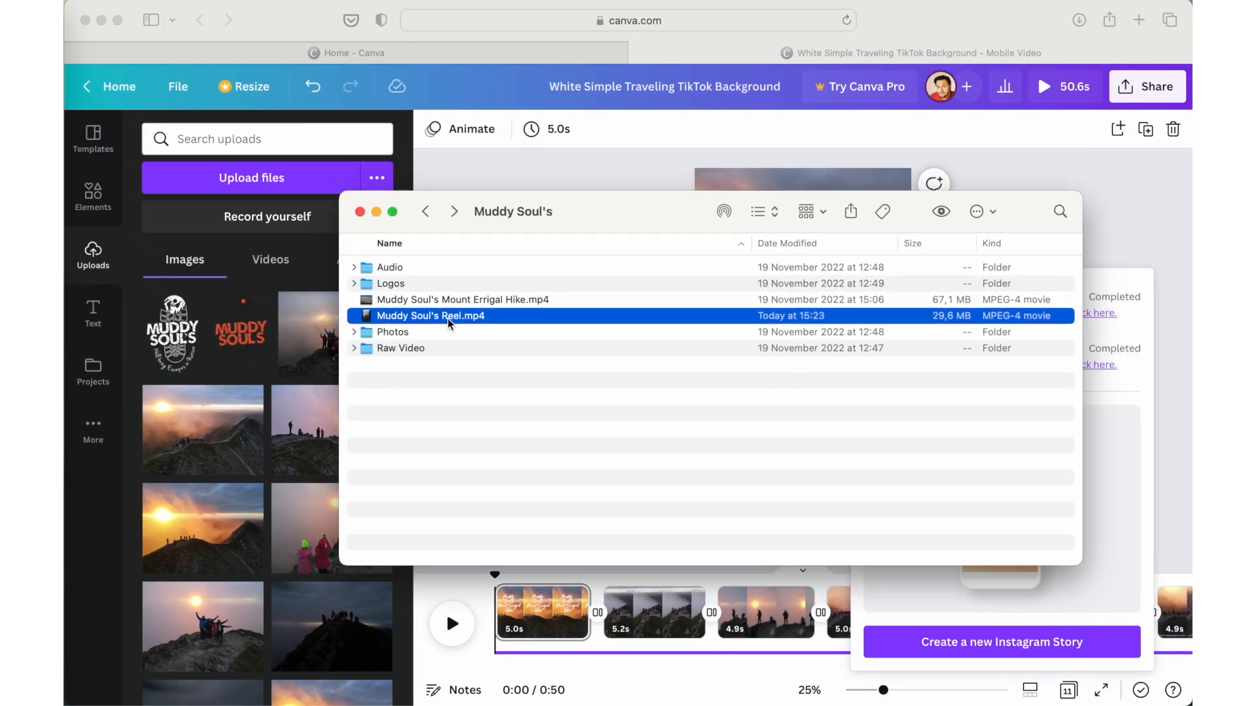
{"action": "key", "text": "space"}
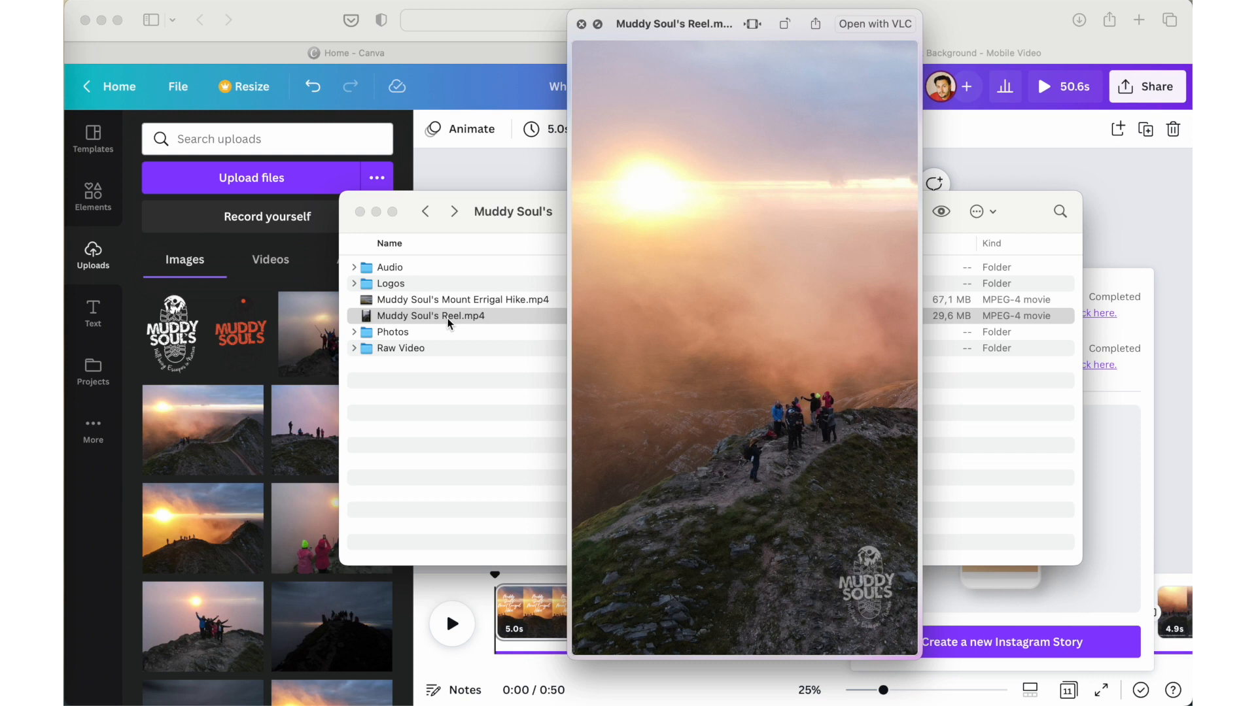
{"action": "key", "text": "space"}
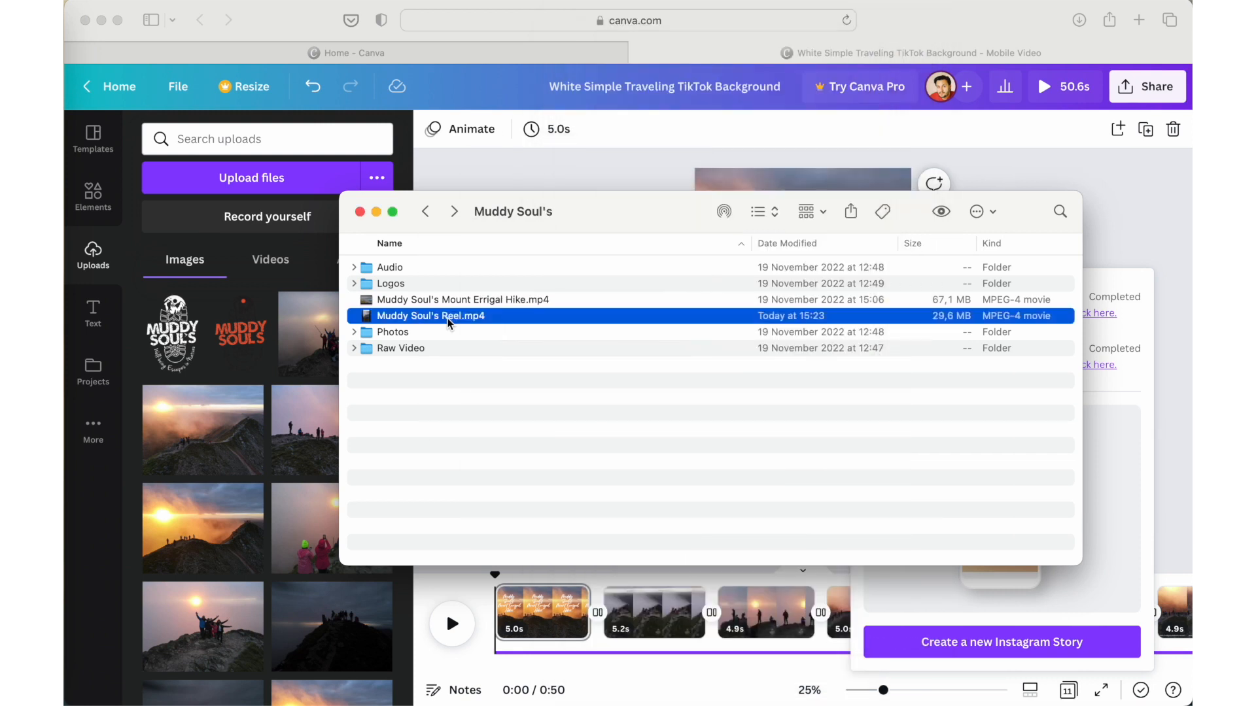
Reselect the file Muddy Soul's Reel.mp4 and move the Finder window up and to the right
{"action": "left_click", "coordinate": [468, 366]}
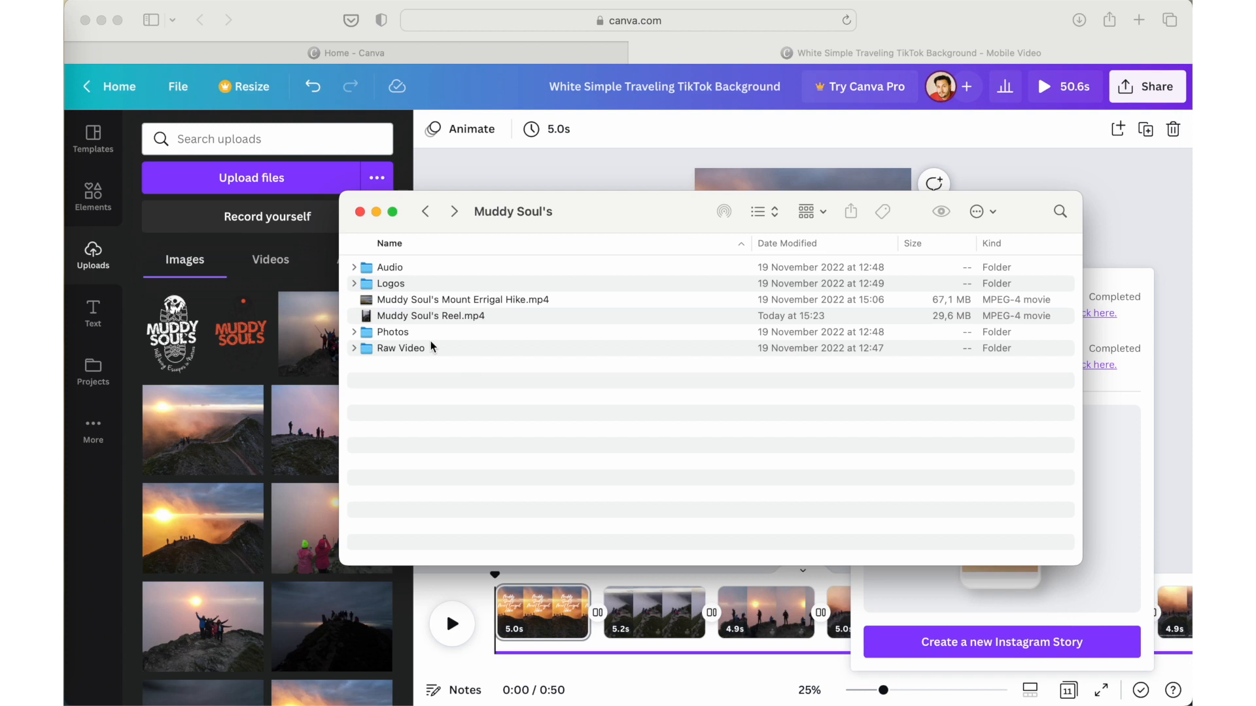
{"action": "left_click", "coordinate": [451, 317]}
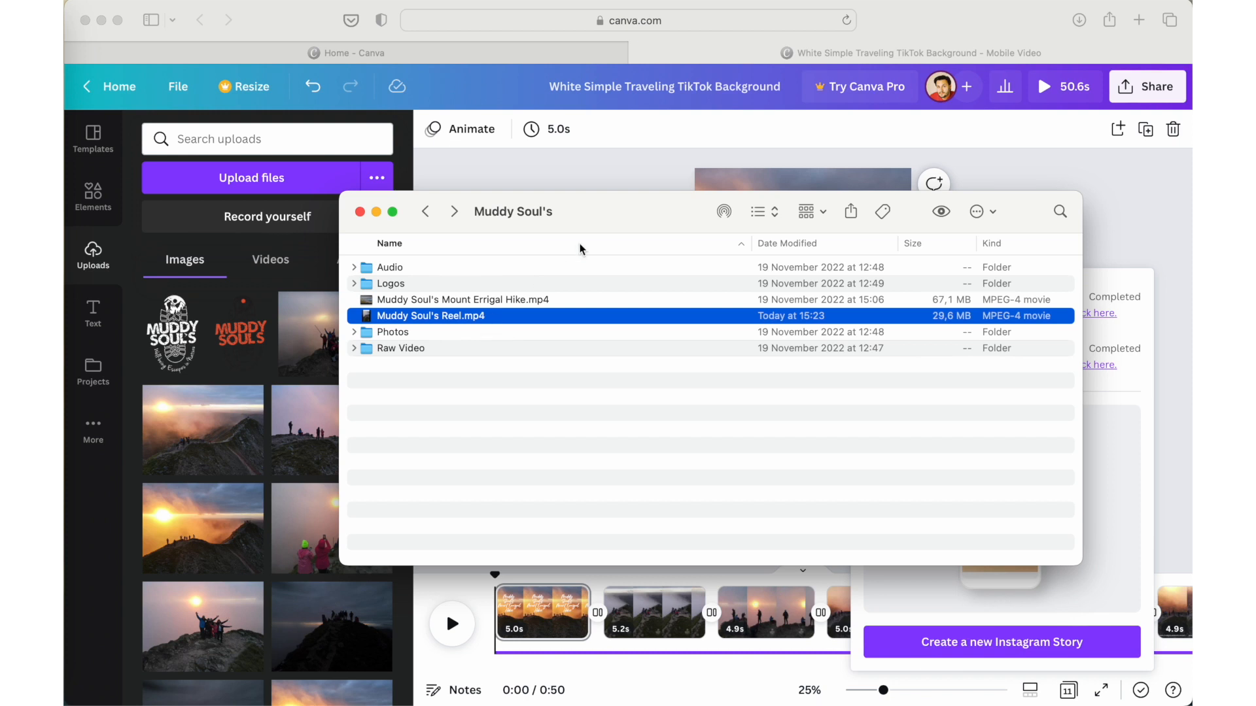
{"action": "left_click_drag", "start_coordinate": [573, 218], "coordinate": [662, 185]}
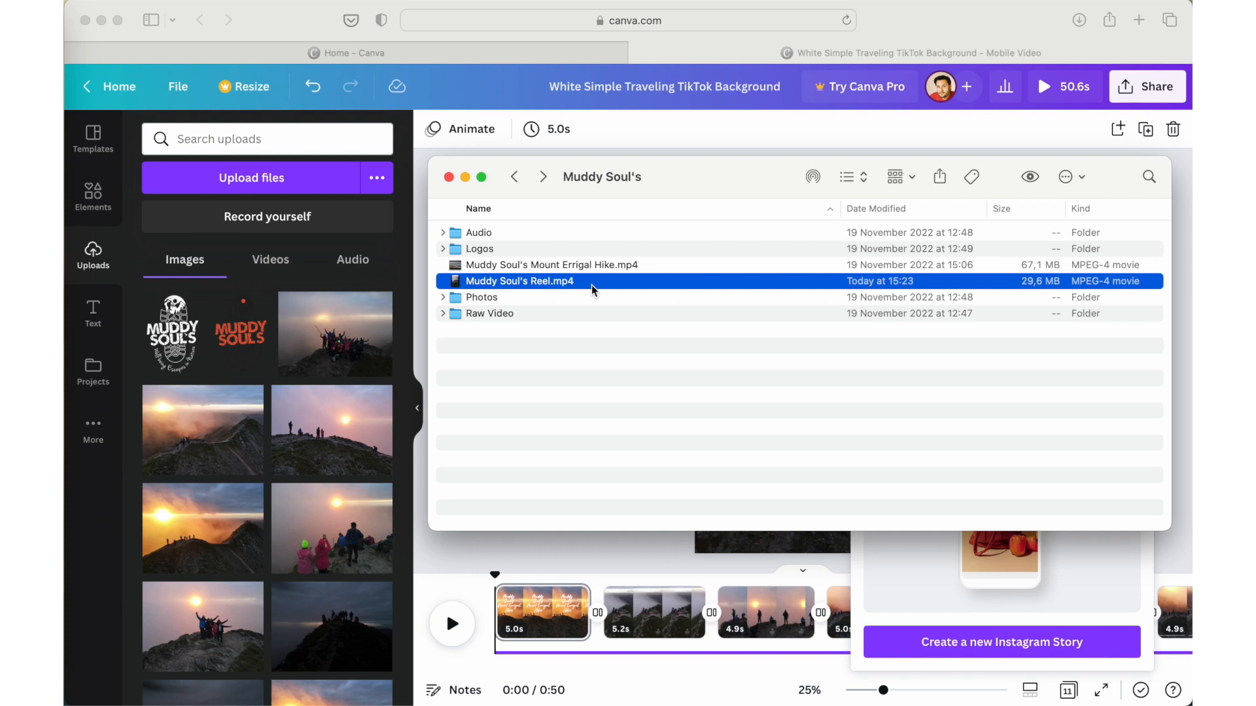